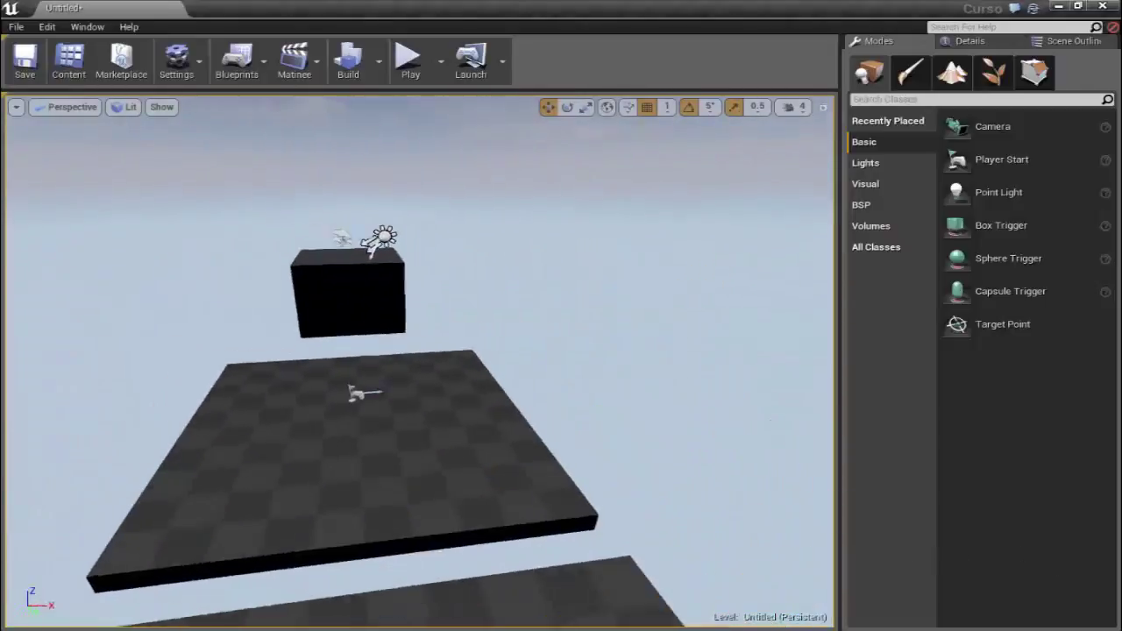
Step: Drag the thin wall panel left along its green Y arrow across the right-hand checkered floor
right_drag(727, 534, 753, 502)
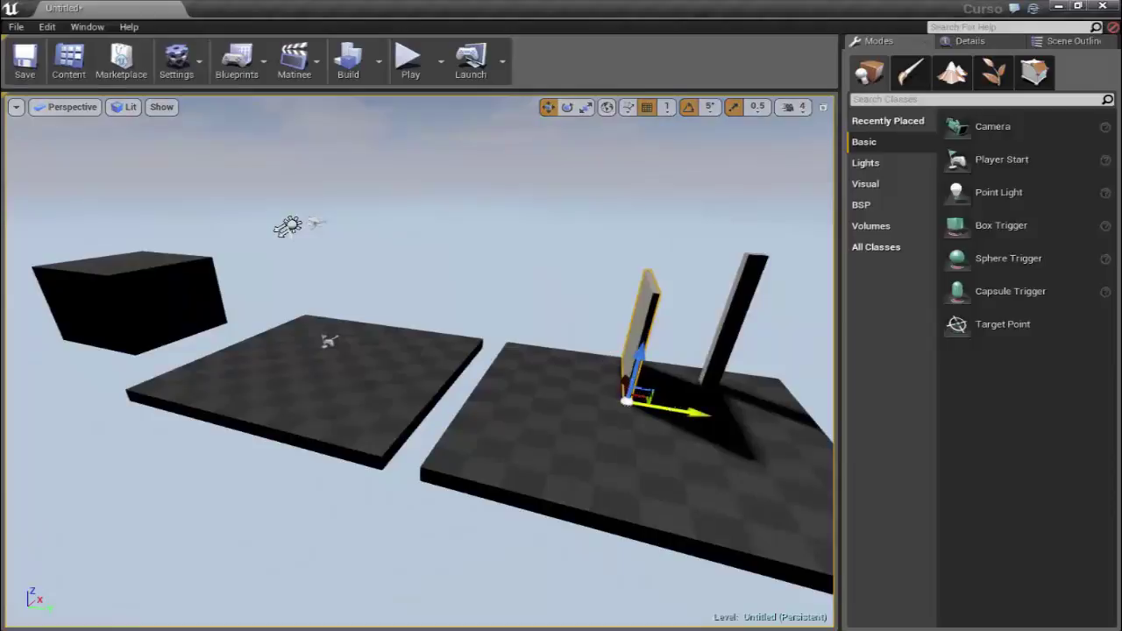
drag(686, 406, 669, 404)
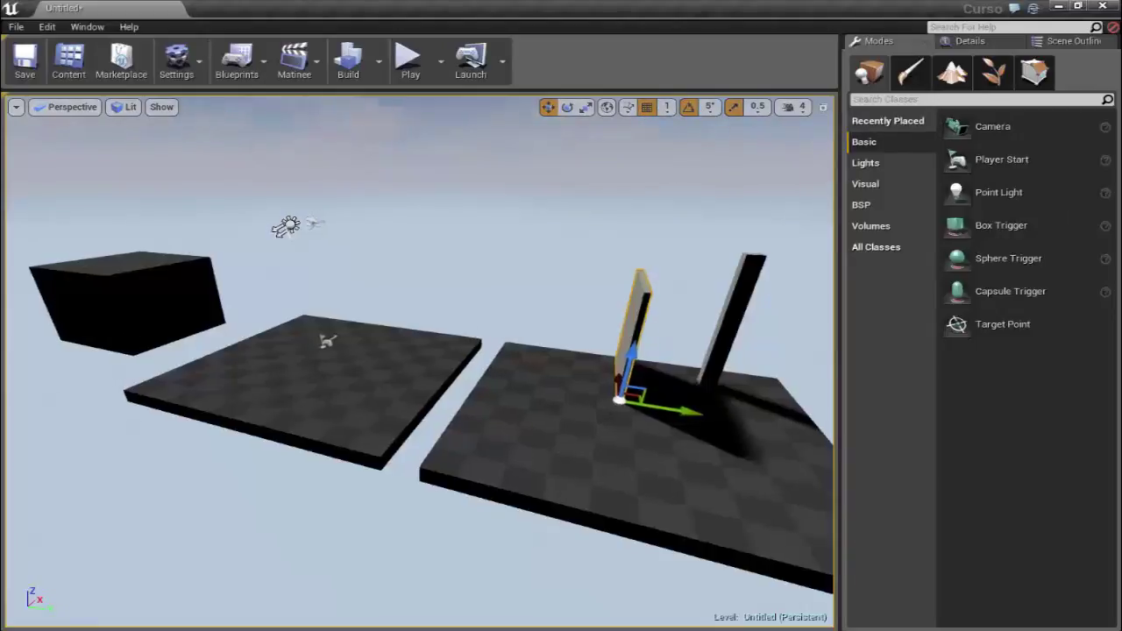
drag(481, 388, 465, 318)
drag(537, 284, 500, 290)
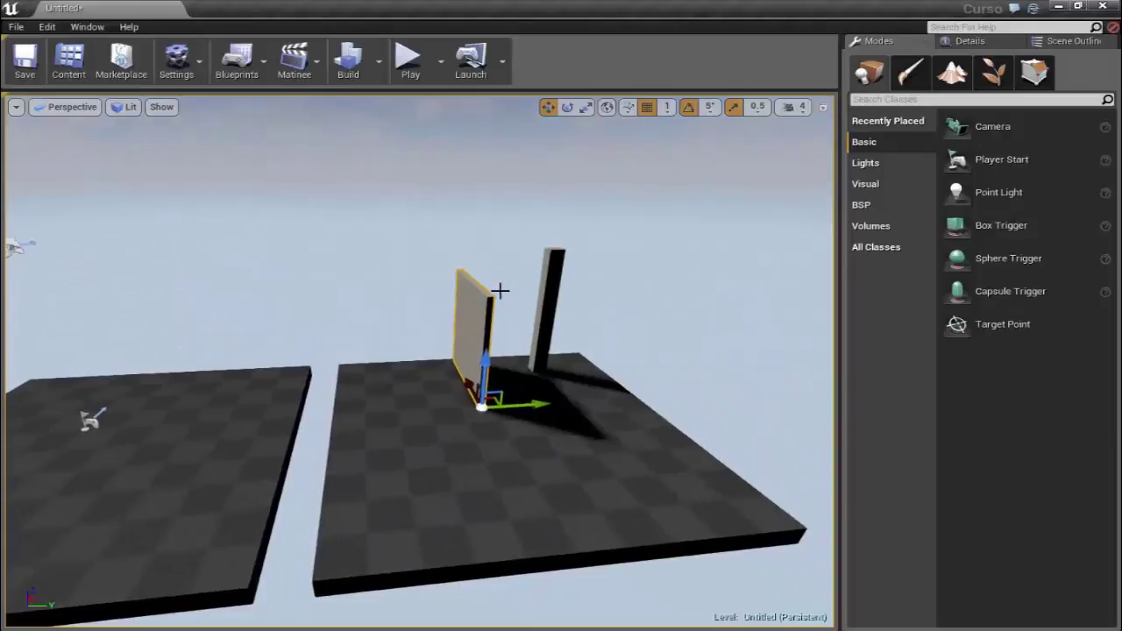
click(69, 60)
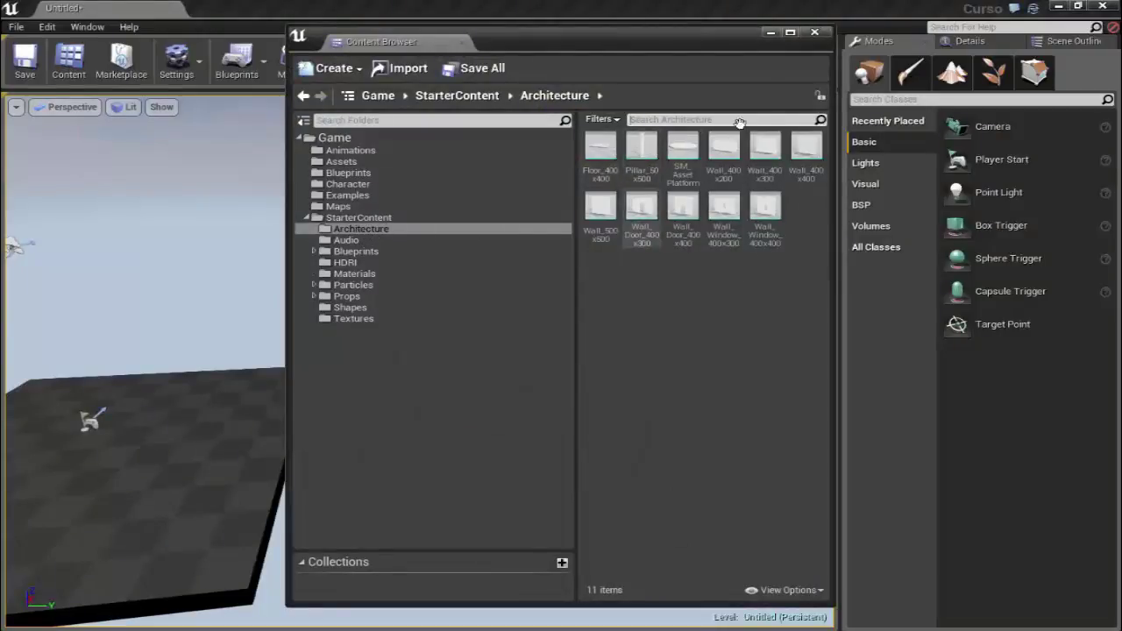
drag(748, 55, 582, 103)
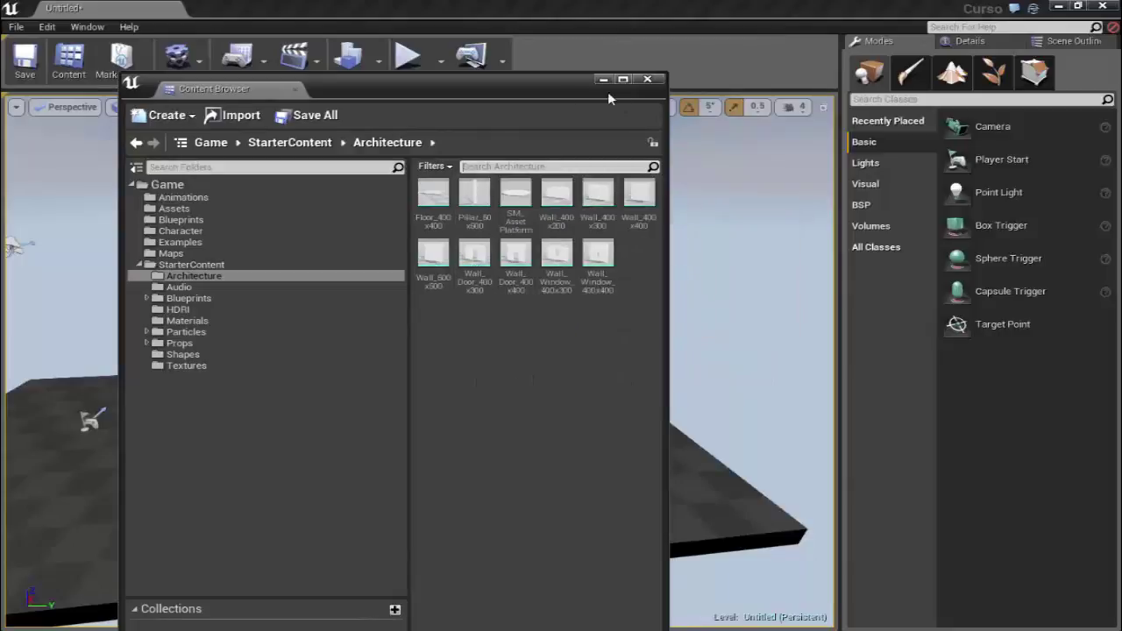
click(633, 292)
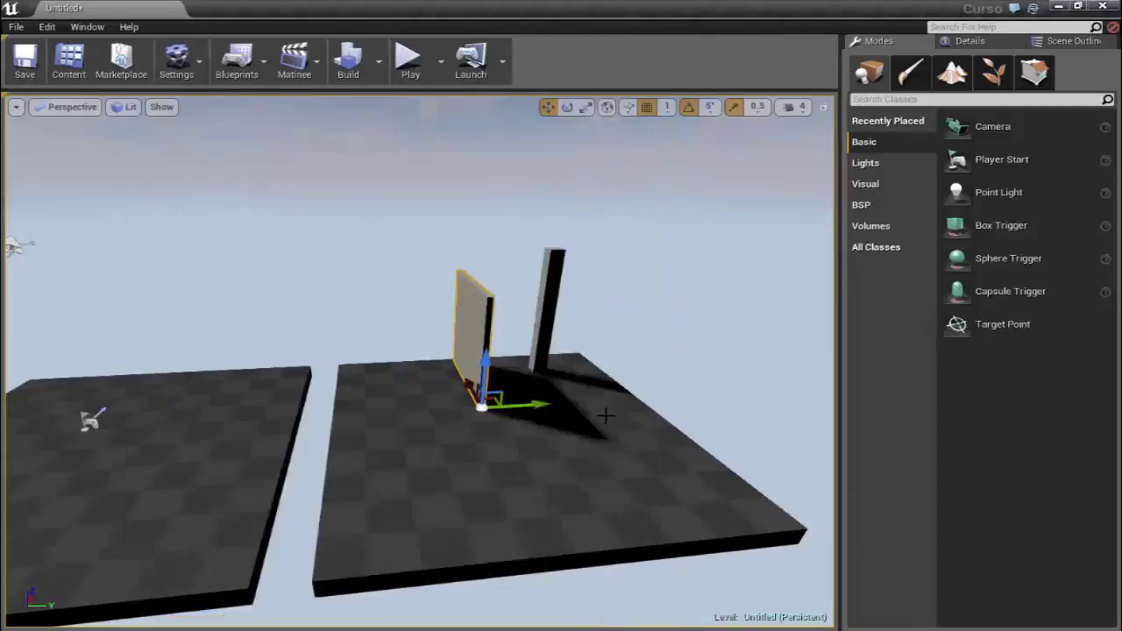
Step: Slide the wall panel further left along the Y axis in several small drags
mouse_move(613, 424)
mouse_down()
mouse_move(561, 412)
mouse_move(553, 456)
mouse_move(491, 456)
mouse_move(559, 448)
mouse_move(499, 451)
mouse_up()
mouse_move(589, 441)
mouse_down()
mouse_move(503, 446)
mouse_move(545, 451)
mouse_up()
drag(409, 441, 351, 430)
drag(462, 455, 412, 412)
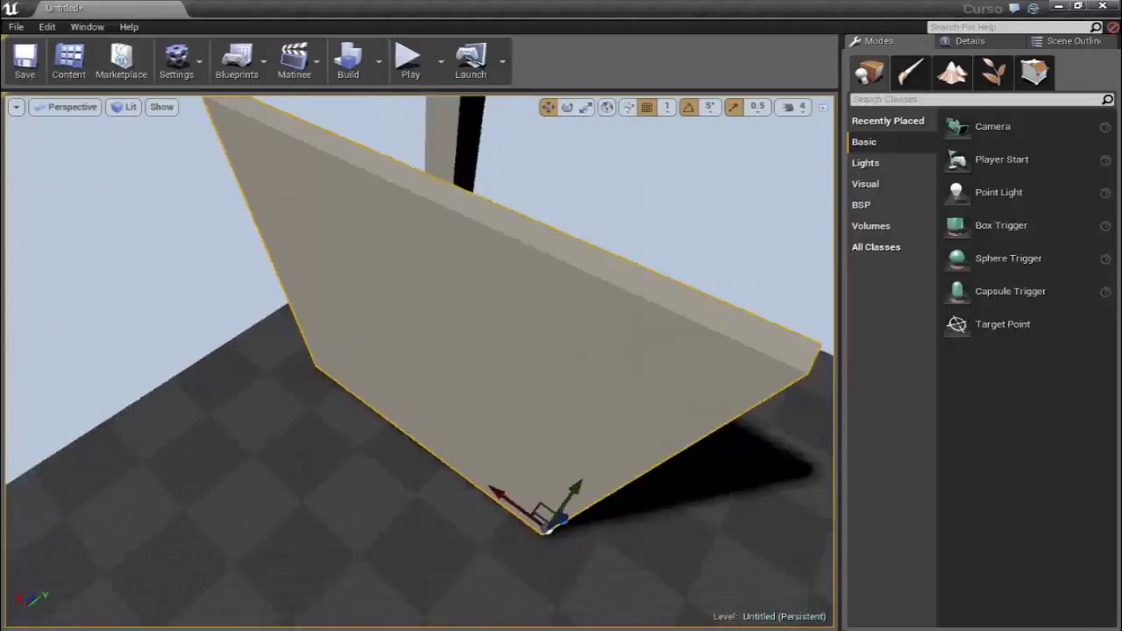
drag(456, 342, 455, 342)
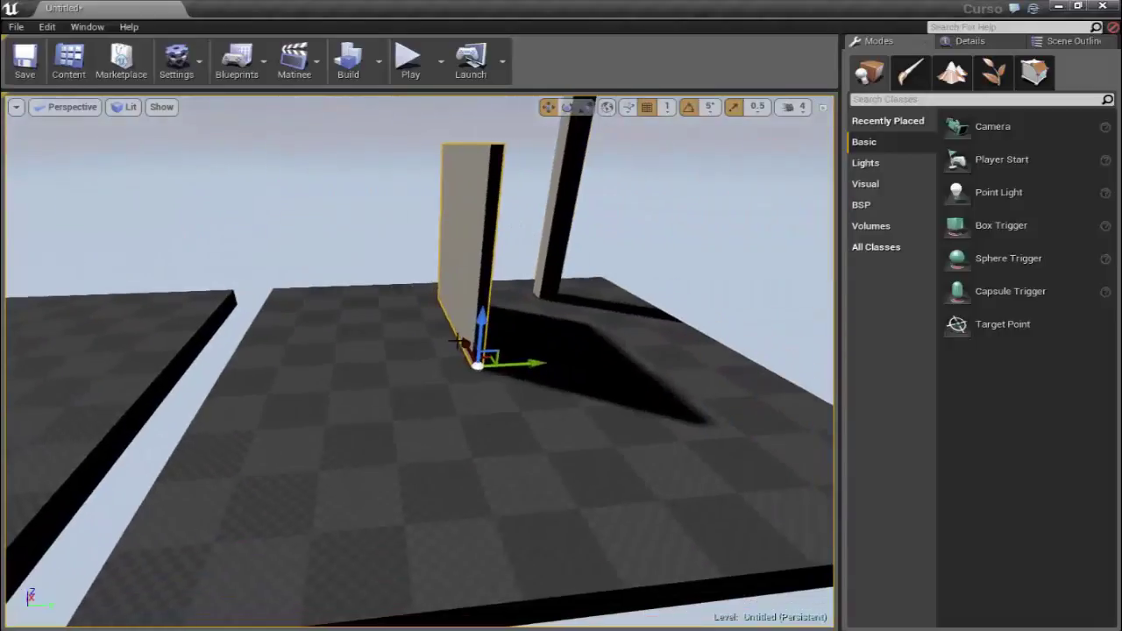
drag(534, 360, 507, 361)
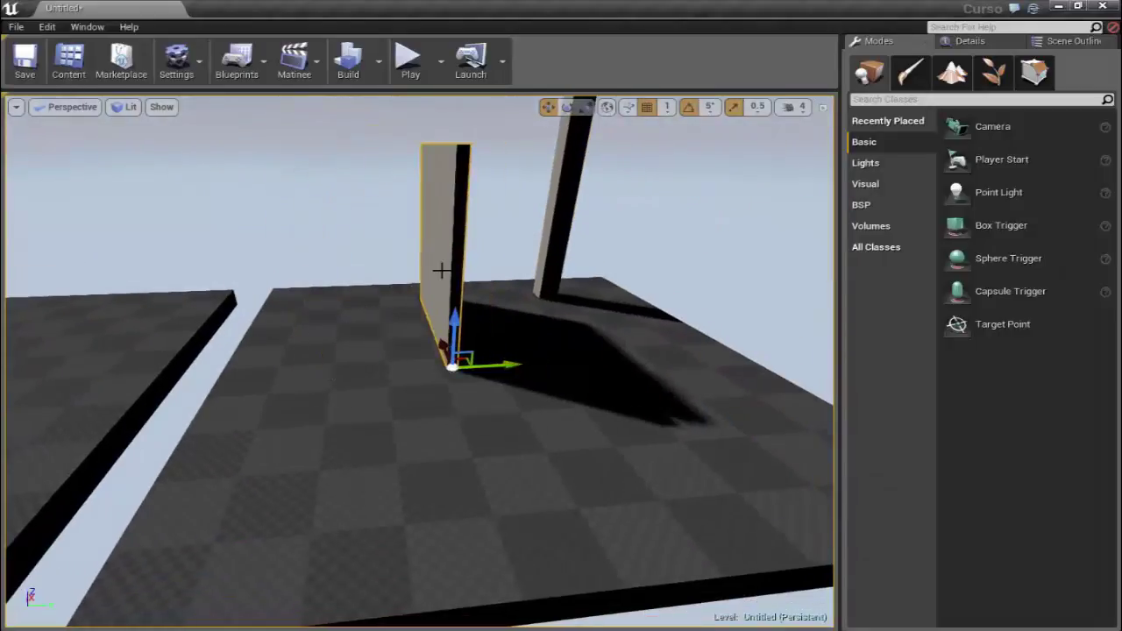
Step: Undo the accidental upward Z move of the wall with Ctrl+Z and reframe the view on it
mouse_move(455, 324)
mouse_down()
mouse_move(457, 307)
mouse_move(31, 119)
mouse_up()
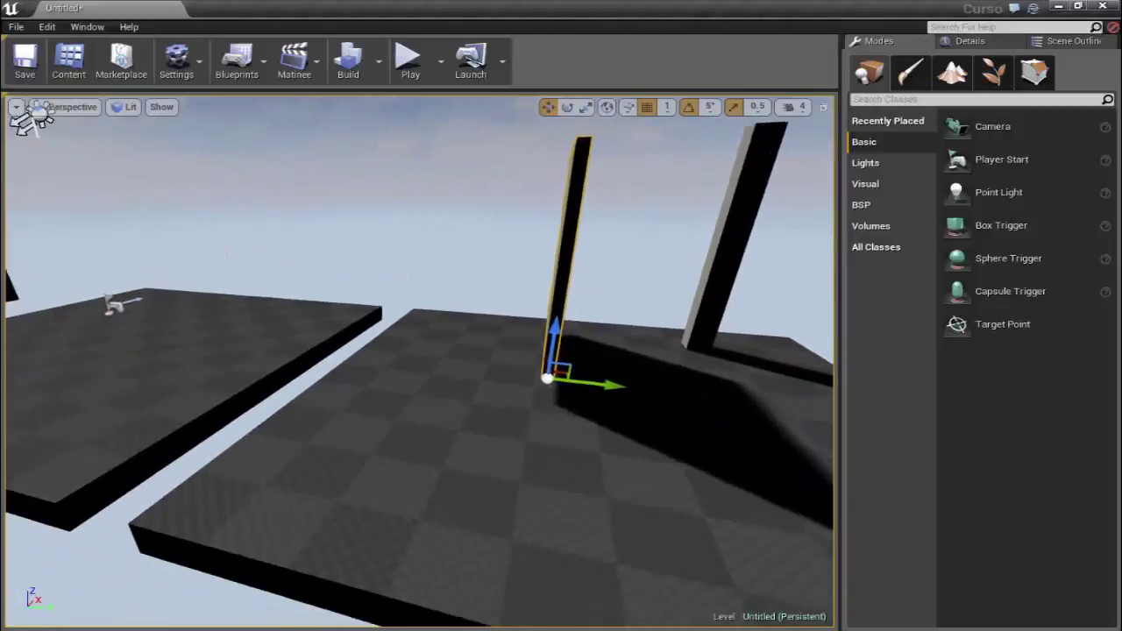
key(ctrl+z)
drag(526, 258, 176, 209)
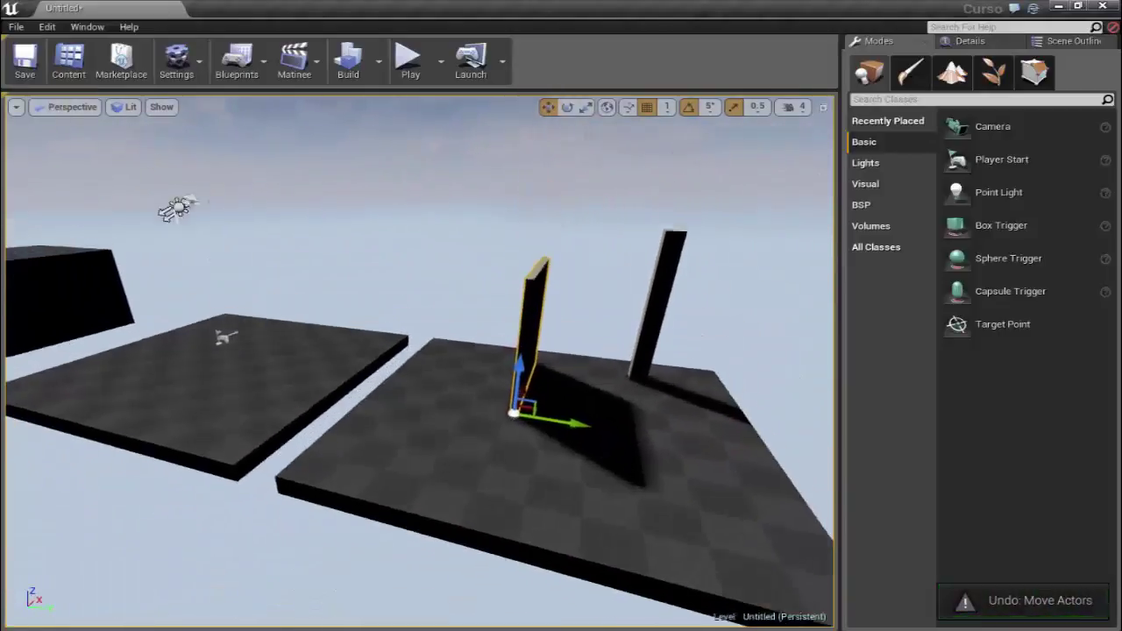
right_drag(421, 351, 421, 364)
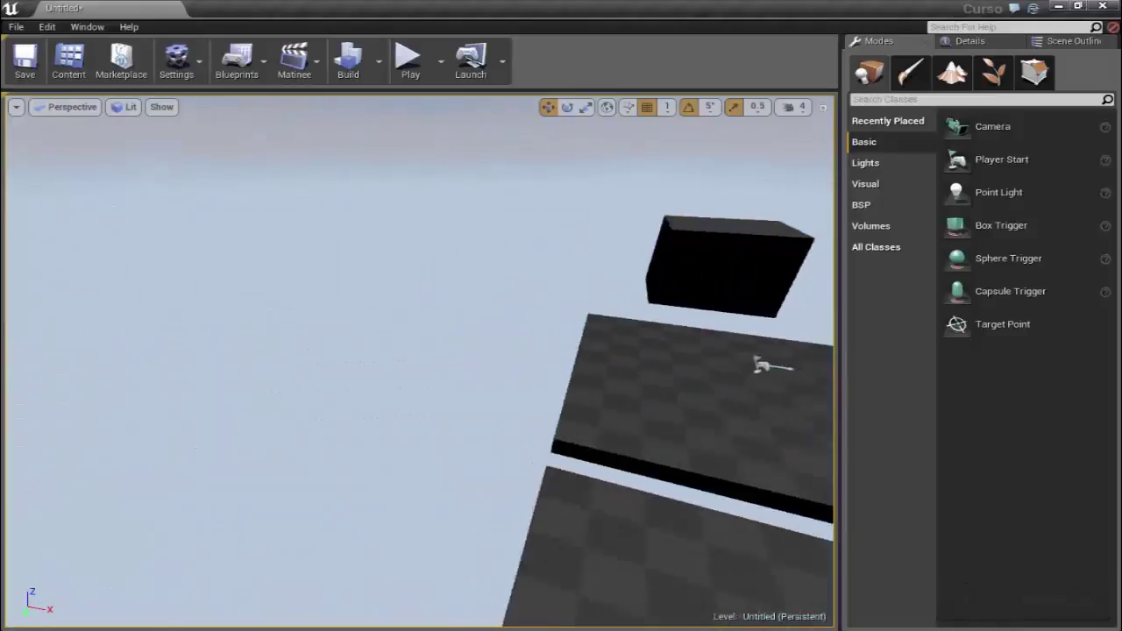
drag(421, 364, 604, 184)
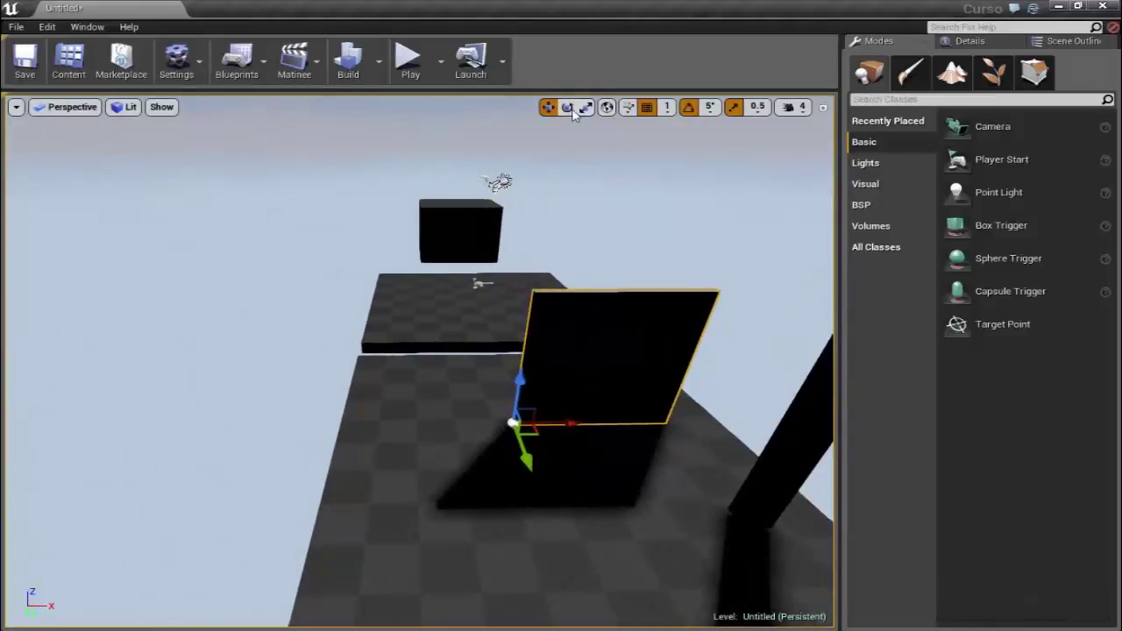
Step: Rotate the wall 5 degrees about its vertical axis, then undo the rotation
click(567, 106)
click(548, 107)
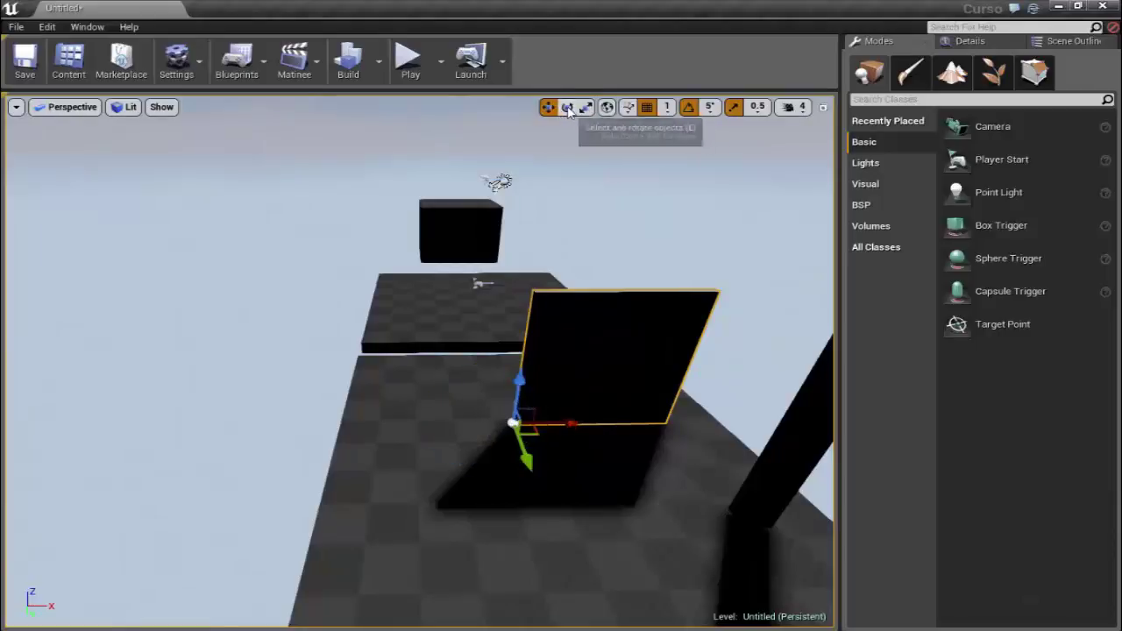
click(567, 107)
click(548, 106)
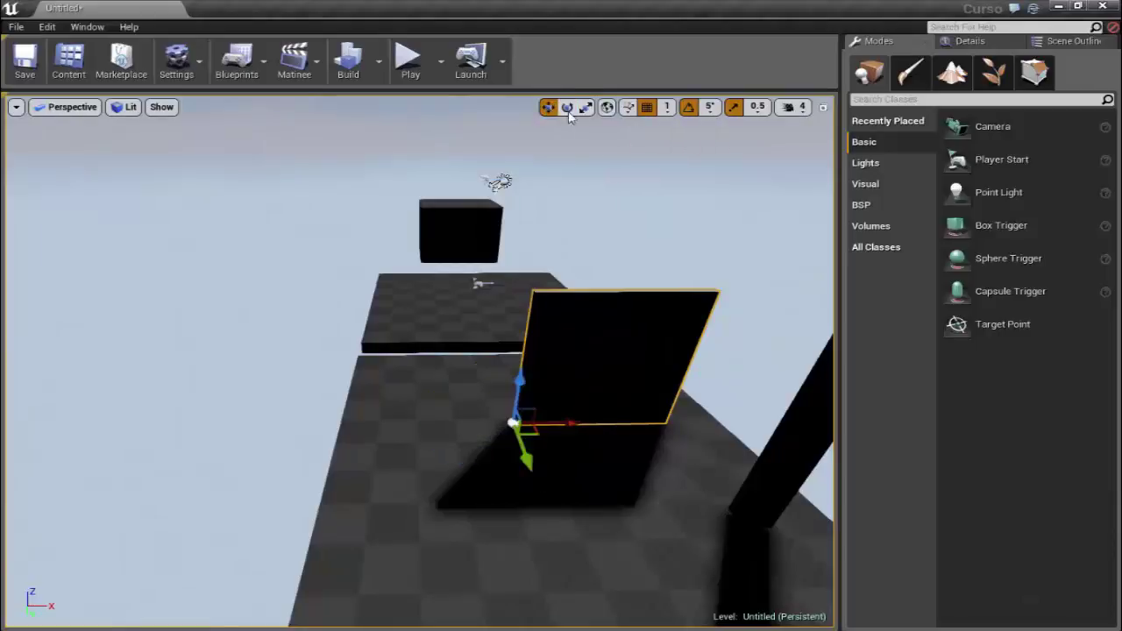
click(568, 107)
drag(500, 359, 514, 330)
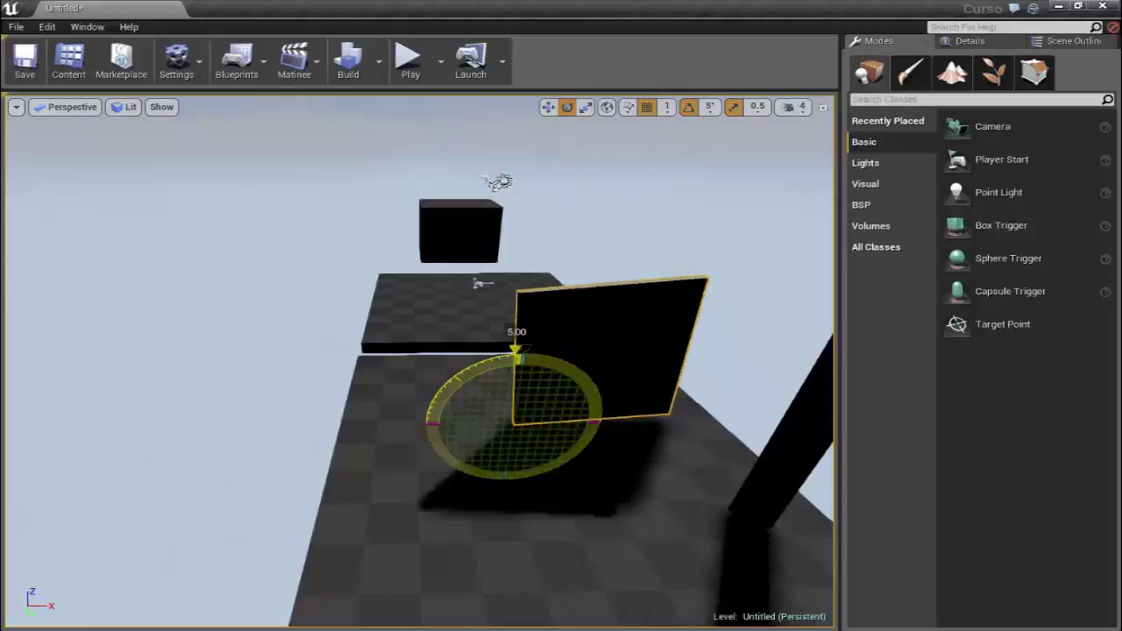
key(ctrl+z)
Step: Shrink the wall uniformly with the Scale tool, undo it, then return to Translate and Rotate modes
click(585, 107)
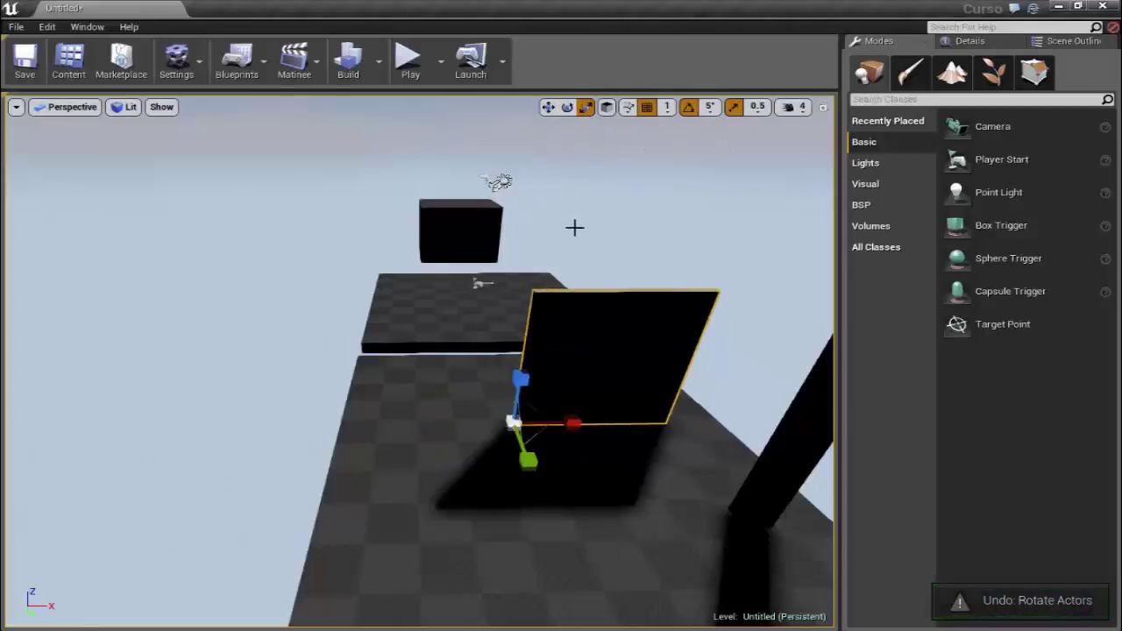
right_drag(528, 178, 558, 266)
mouse_move(566, 478)
mouse_down()
mouse_move(552, 495)
mouse_move(576, 463)
mouse_up()
key(ctrl+z)
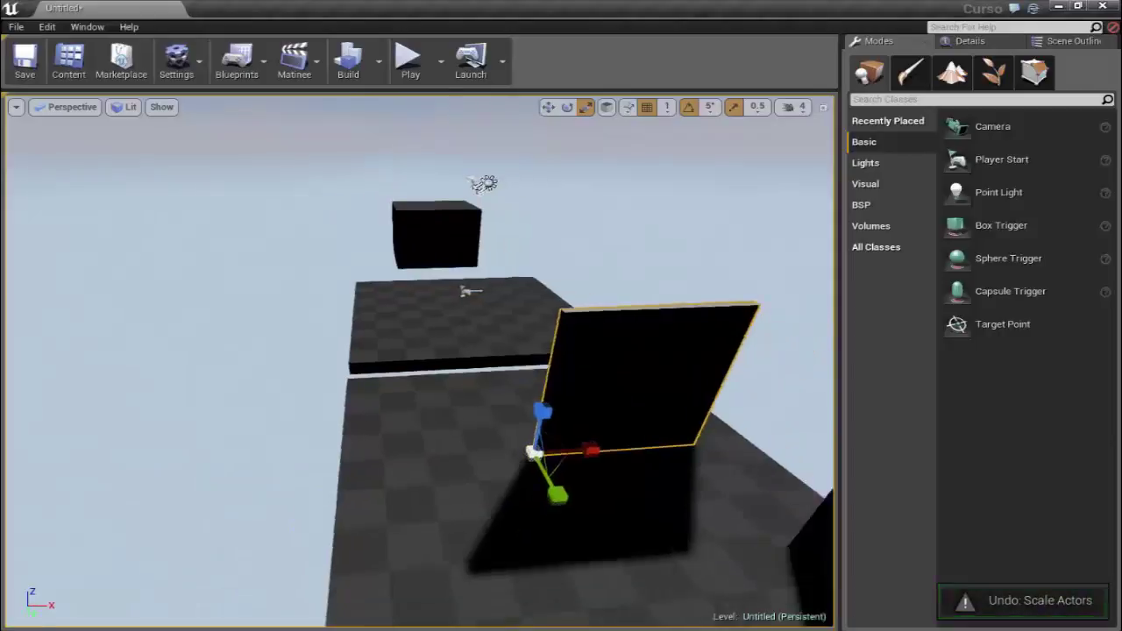
right_drag(576, 463, 596, 90)
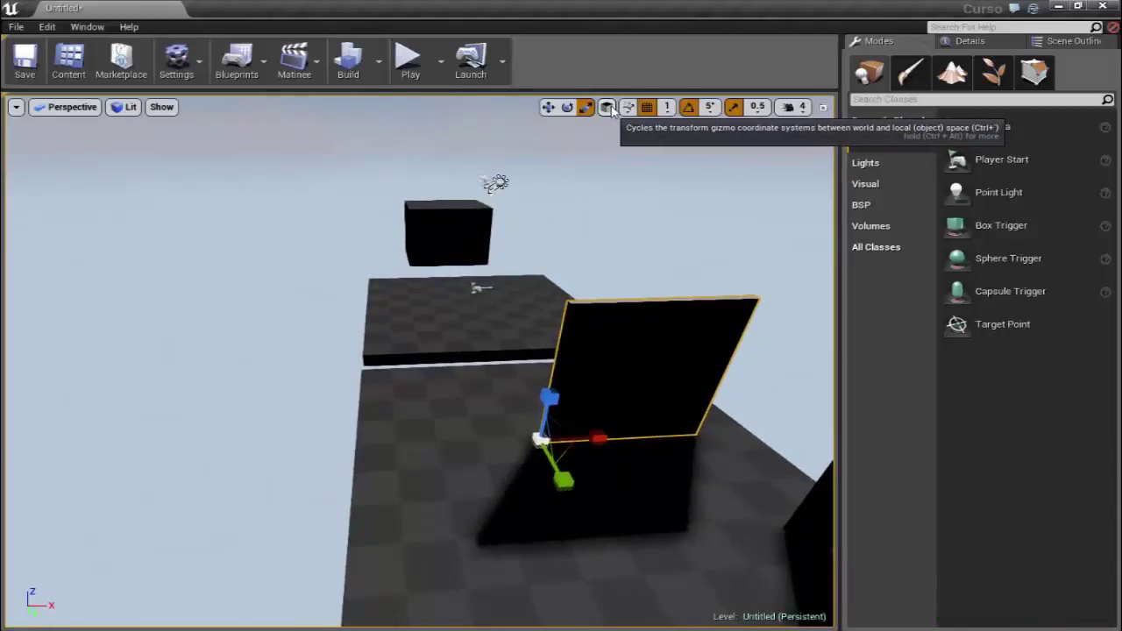
click(549, 108)
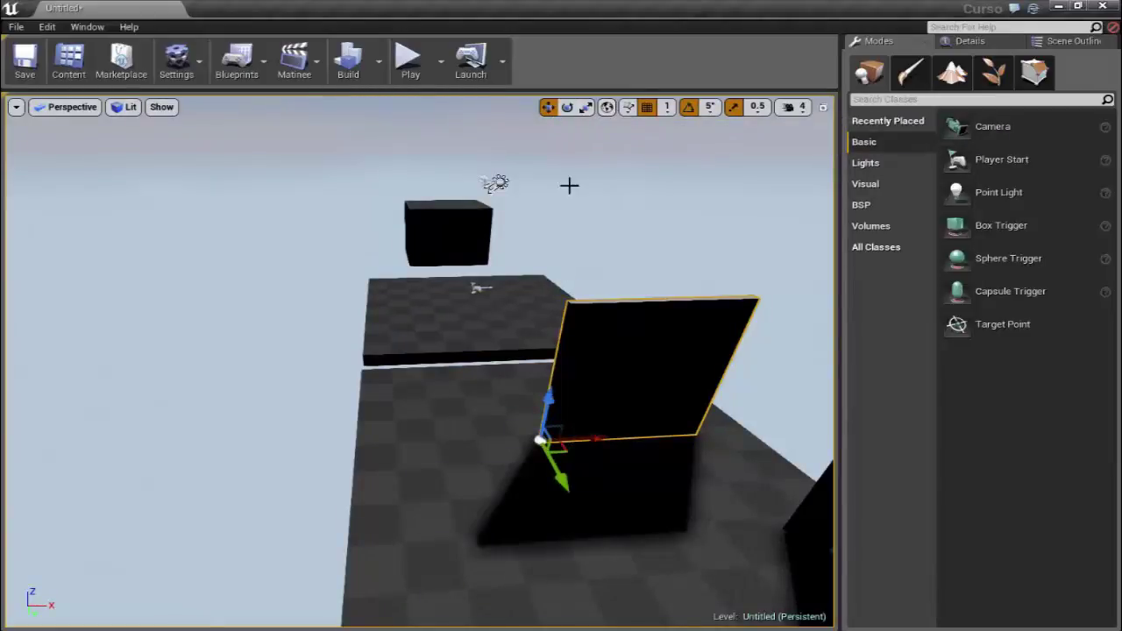
click(568, 108)
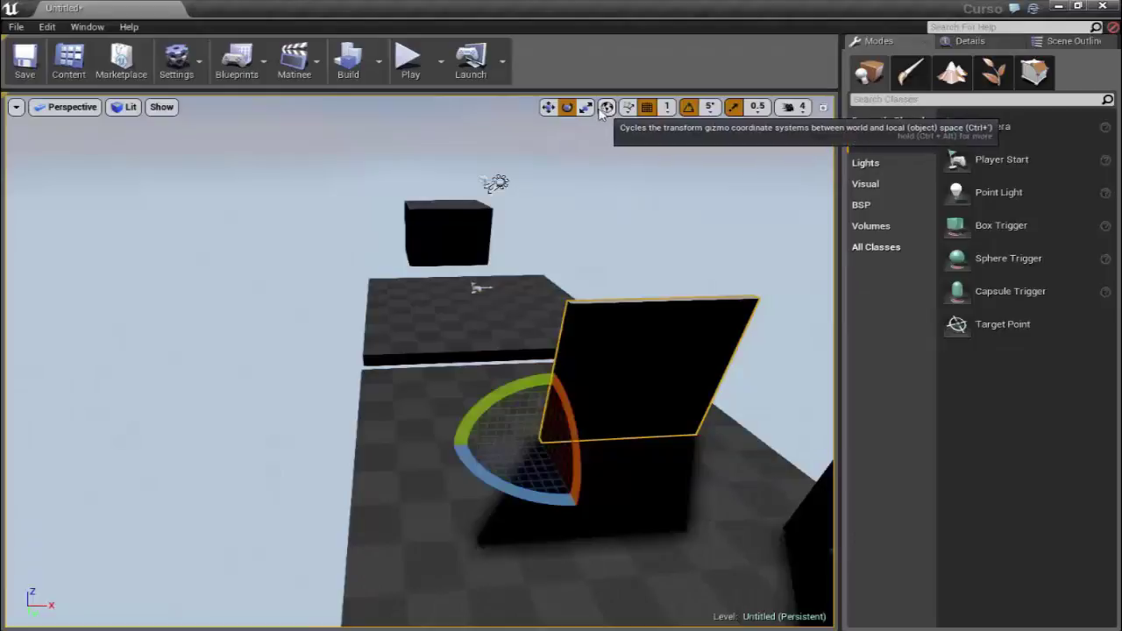
Step: Toggle the gizmo between world and local axes and back, reframing the view
click(606, 108)
click(606, 109)
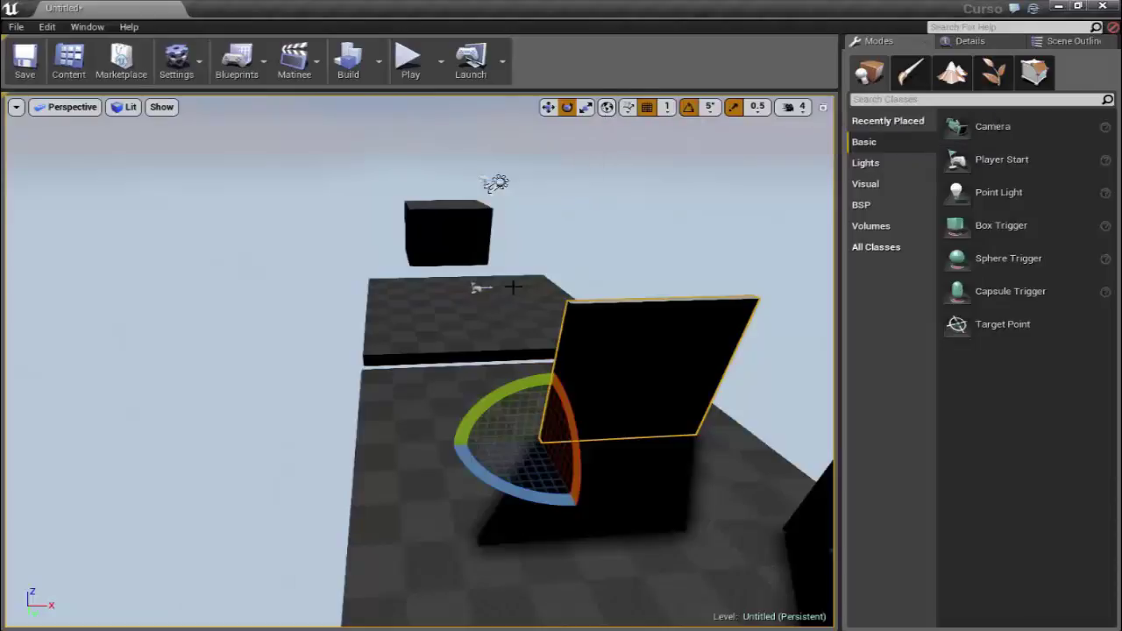
right_drag(513, 287, 481, 180)
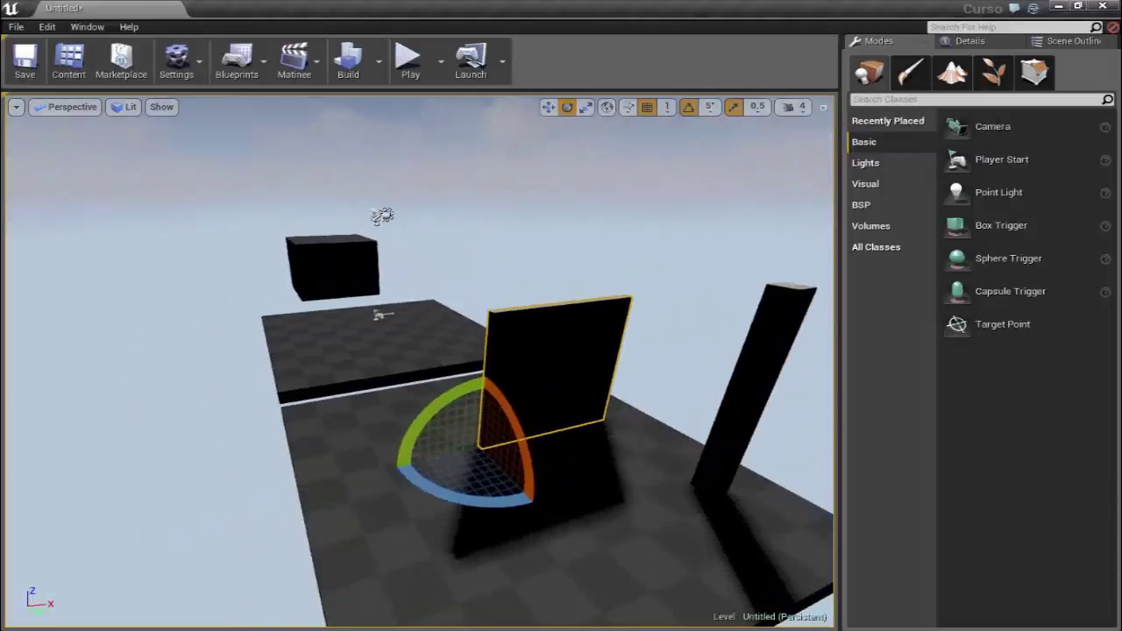
Step: Switch the wall to scale handles and fly the camera close behind it
click(587, 107)
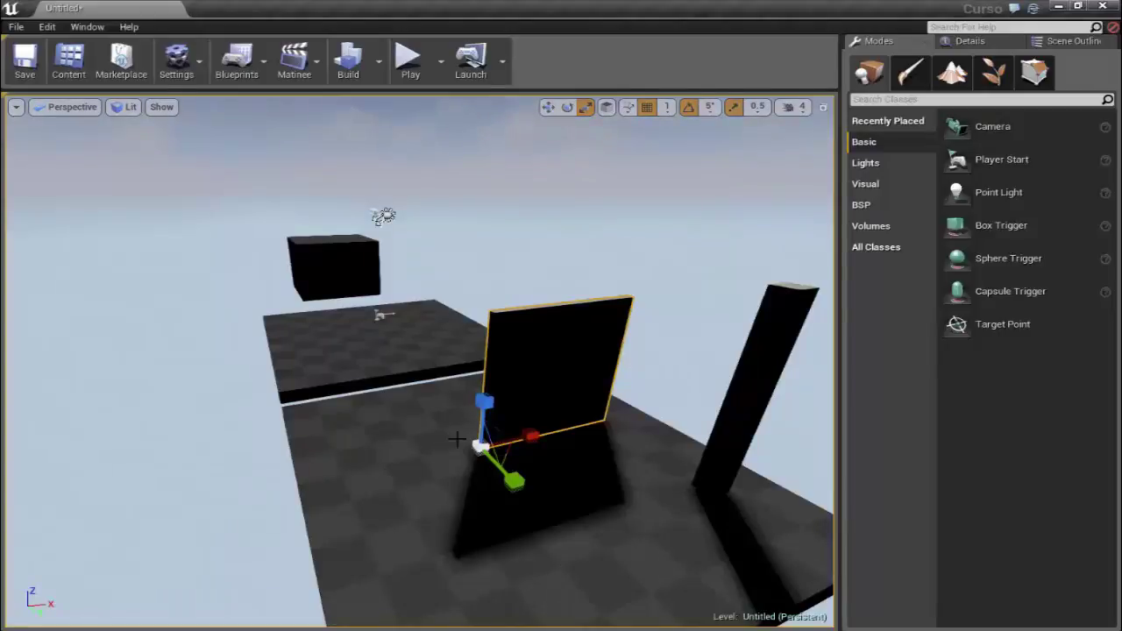
right_drag(412, 480, 446, 493)
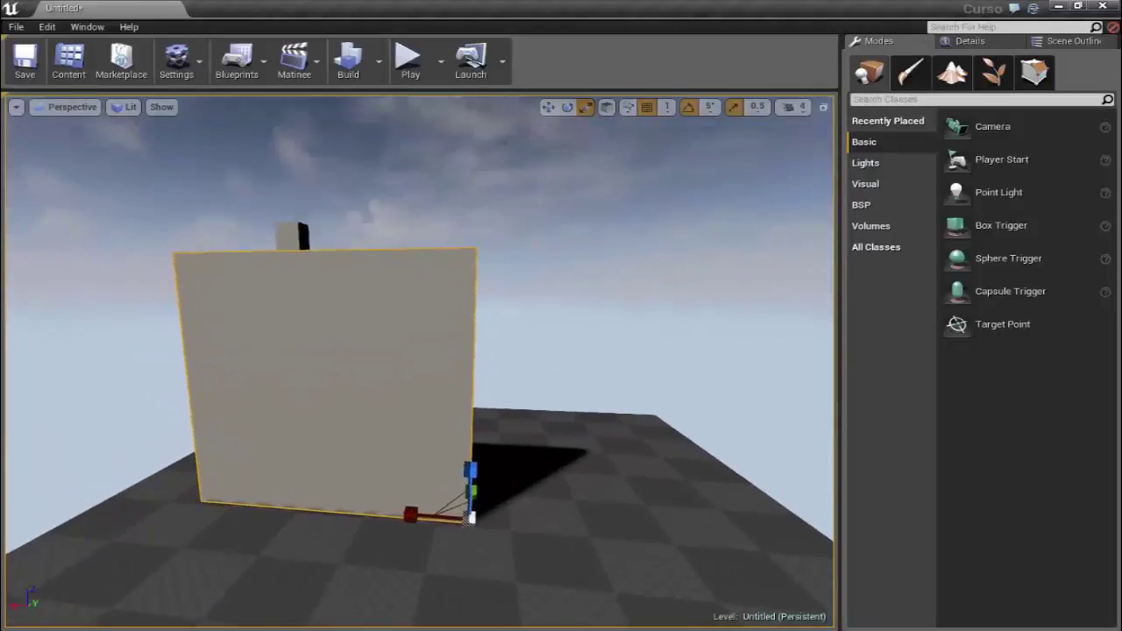
right_drag(625, 243, 625, 244)
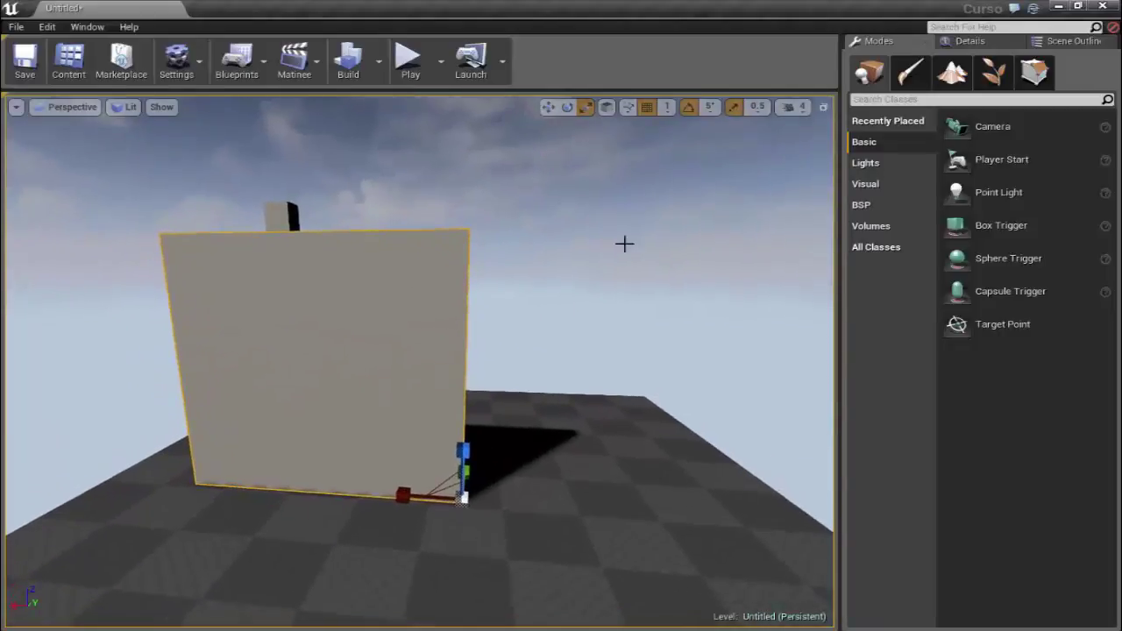
right_drag(539, 394, 538, 393)
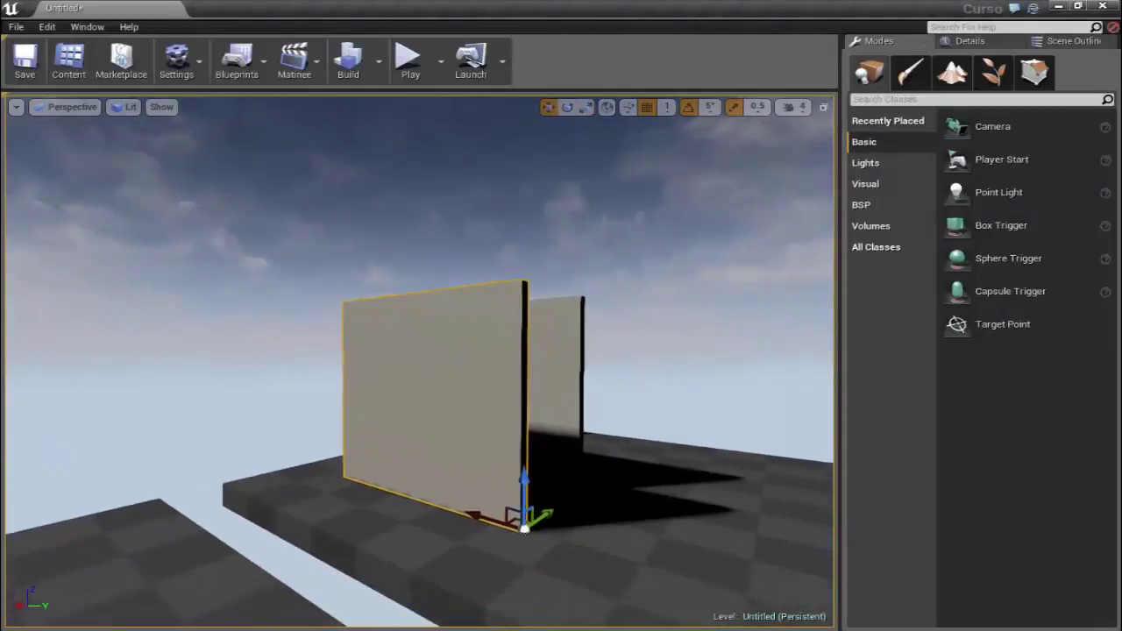
Step: Set the gizmo to local axes and tilt the wall by rotating it
click(606, 111)
right_drag(544, 388, 543, 387)
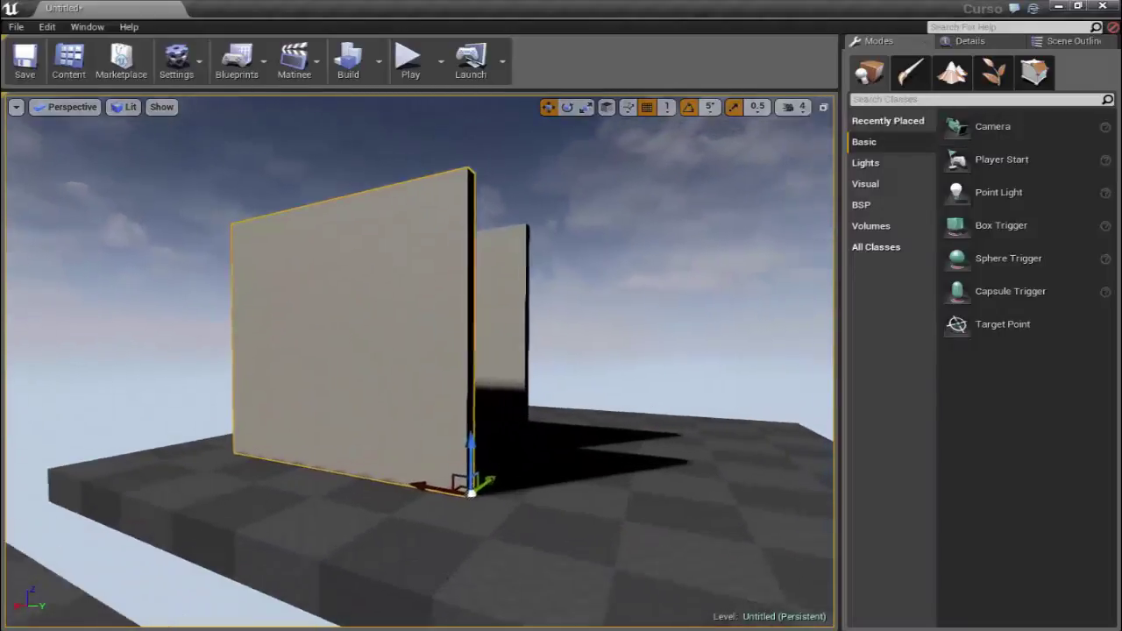
key(e)
mouse_move(460, 398)
mouse_down()
mouse_move(465, 385)
mouse_move(518, 395)
mouse_up()
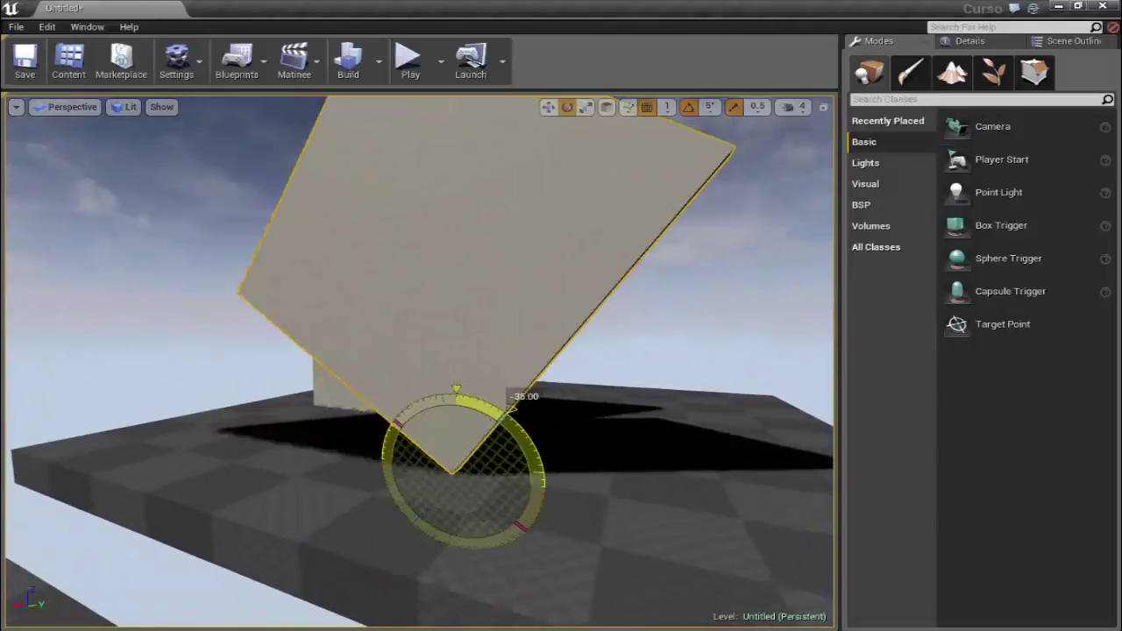
key(r)
right_drag(456, 471, 425, 440)
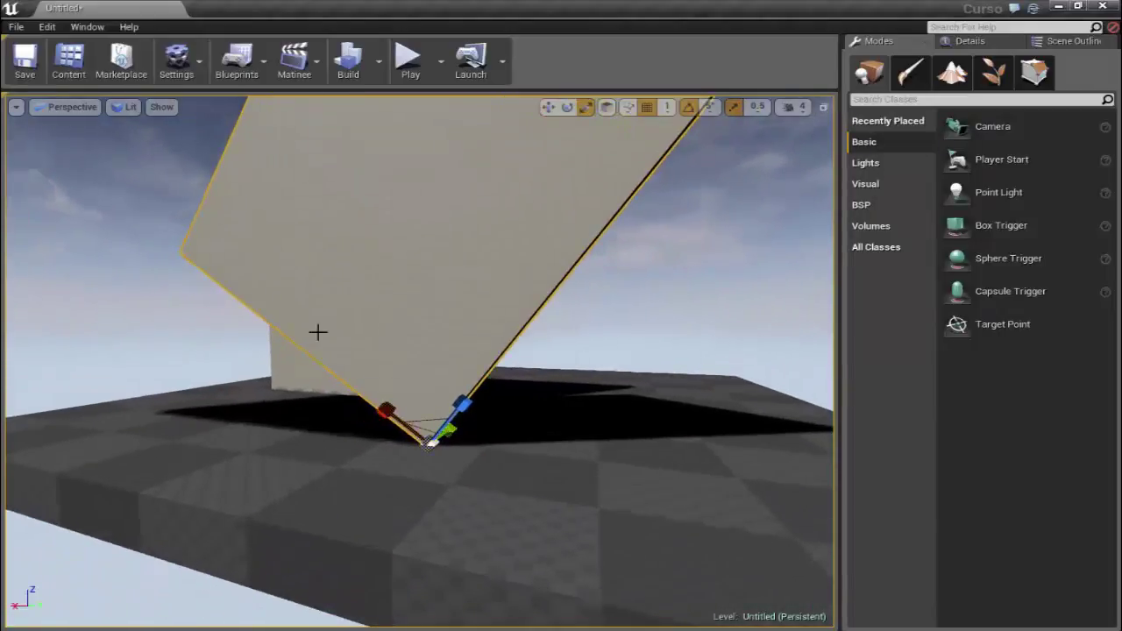
right_drag(388, 94, 571, 181)
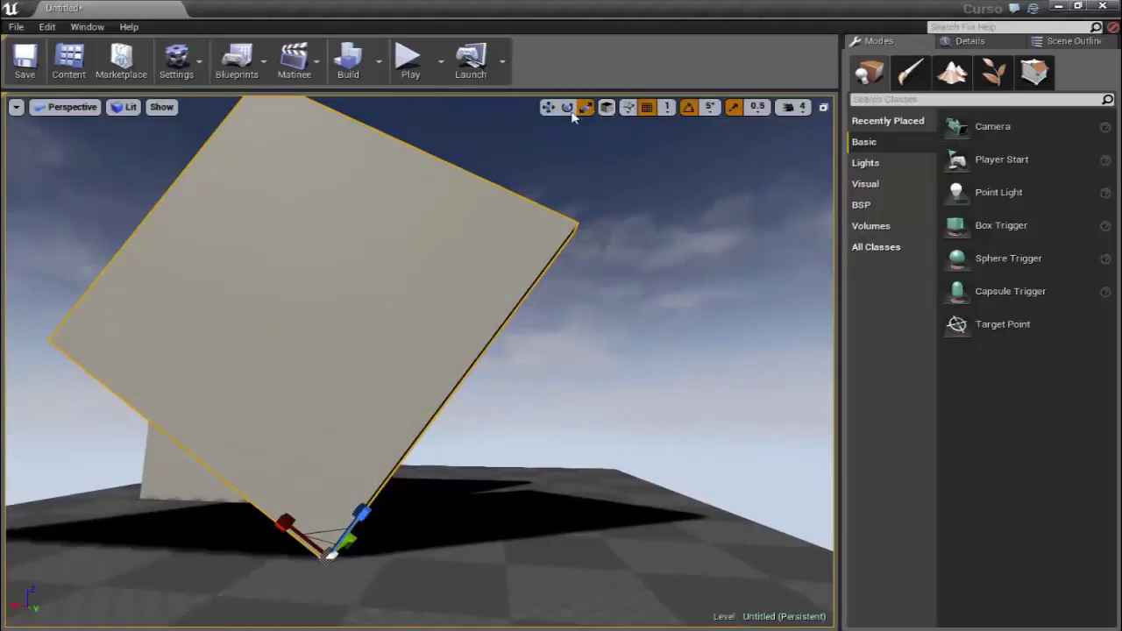
Step: Return to translate handles, toggle world/local axes, and swing the view toward the floor blocks
click(548, 107)
click(607, 107)
right_drag(543, 296, 491, 294)
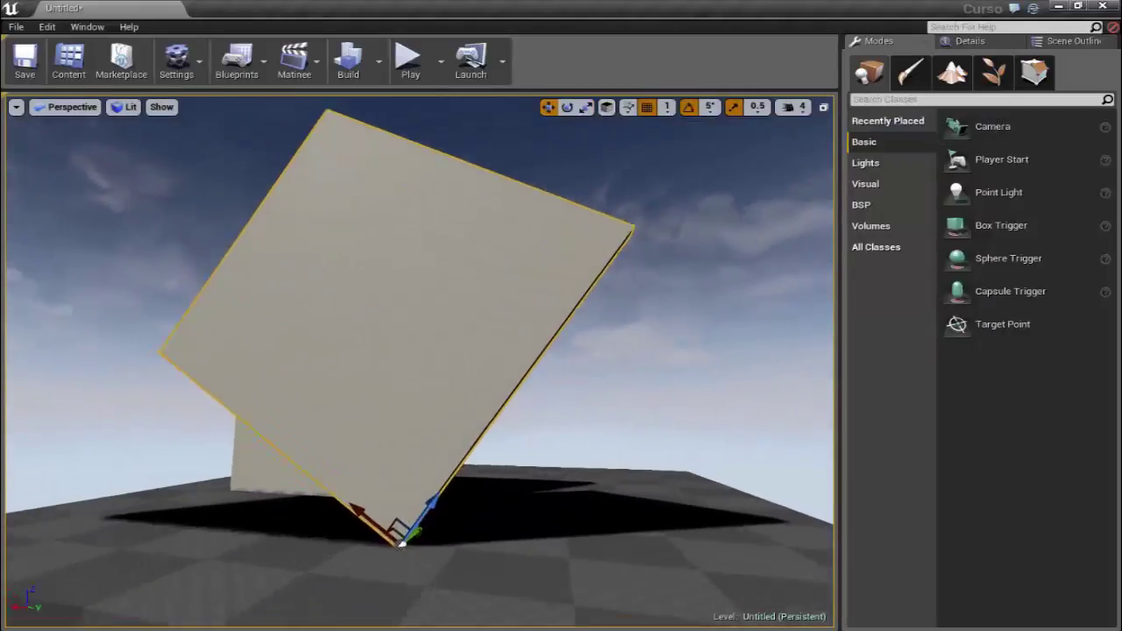
click(605, 107)
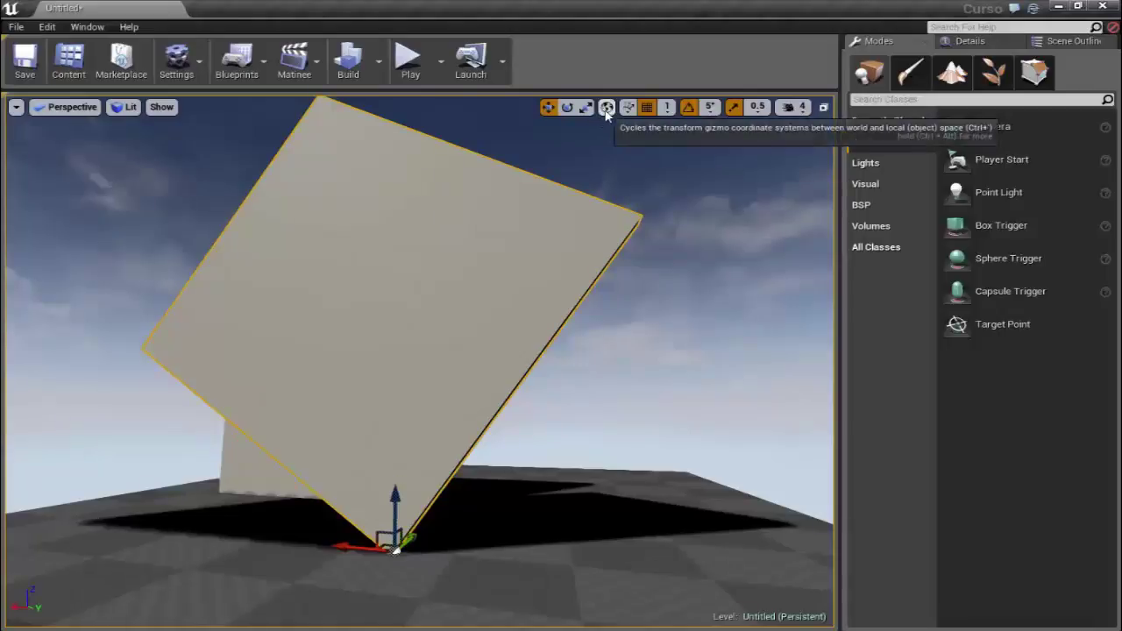
drag(397, 554, 393, 548)
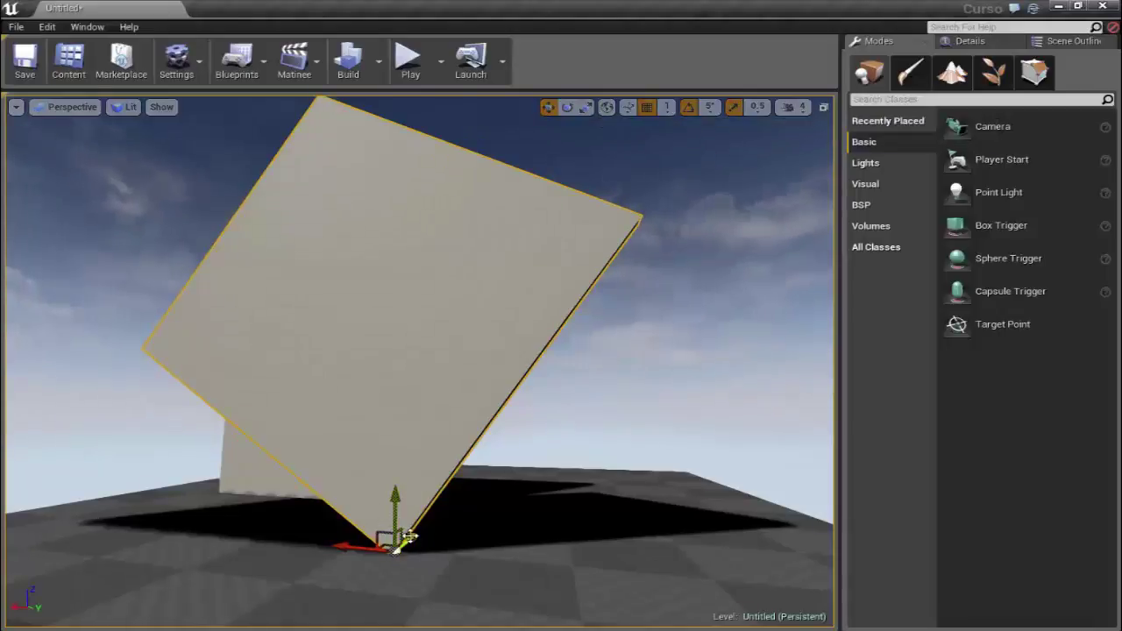
right_drag(394, 549, 487, 530)
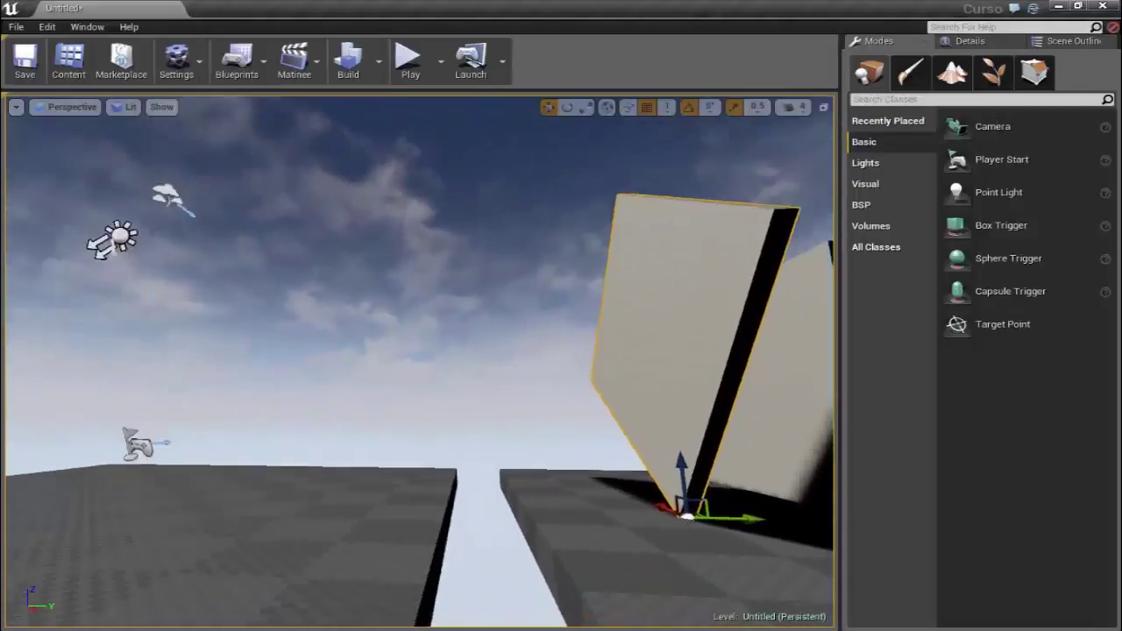
Step: Select the front wall and tilt it with the rotation gizmo
click(333, 533)
right_drag(596, 491, 684, 491)
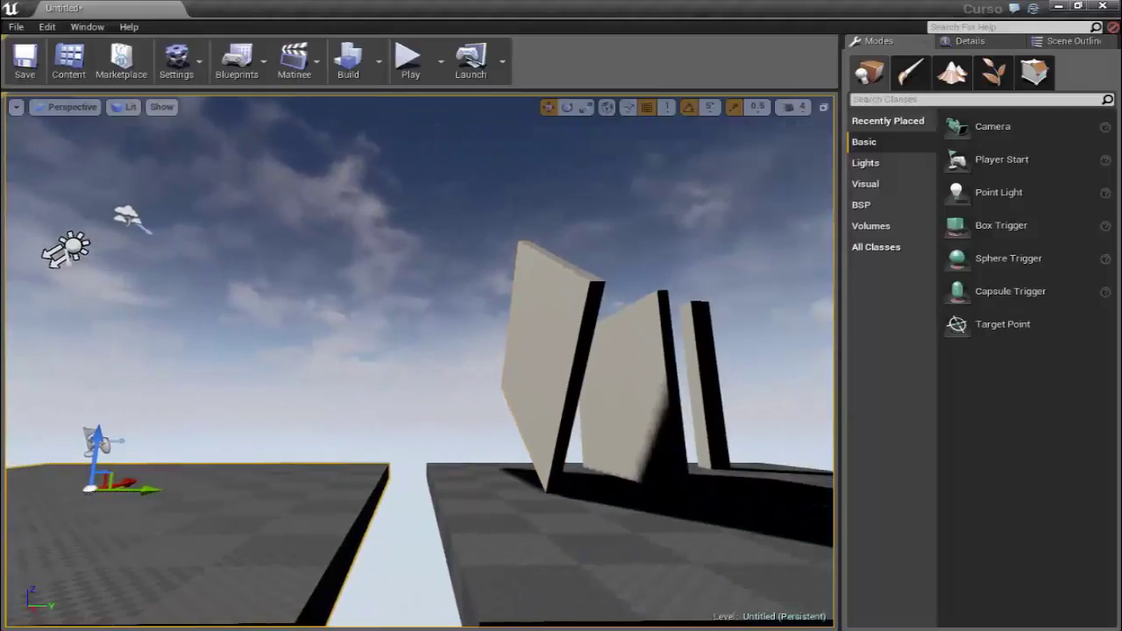
click(570, 414)
mouse_move(570, 419)
alt+mouse_down()
mouse_move(518, 470)
mouse_move(440, 319)
alt+mouse_up()
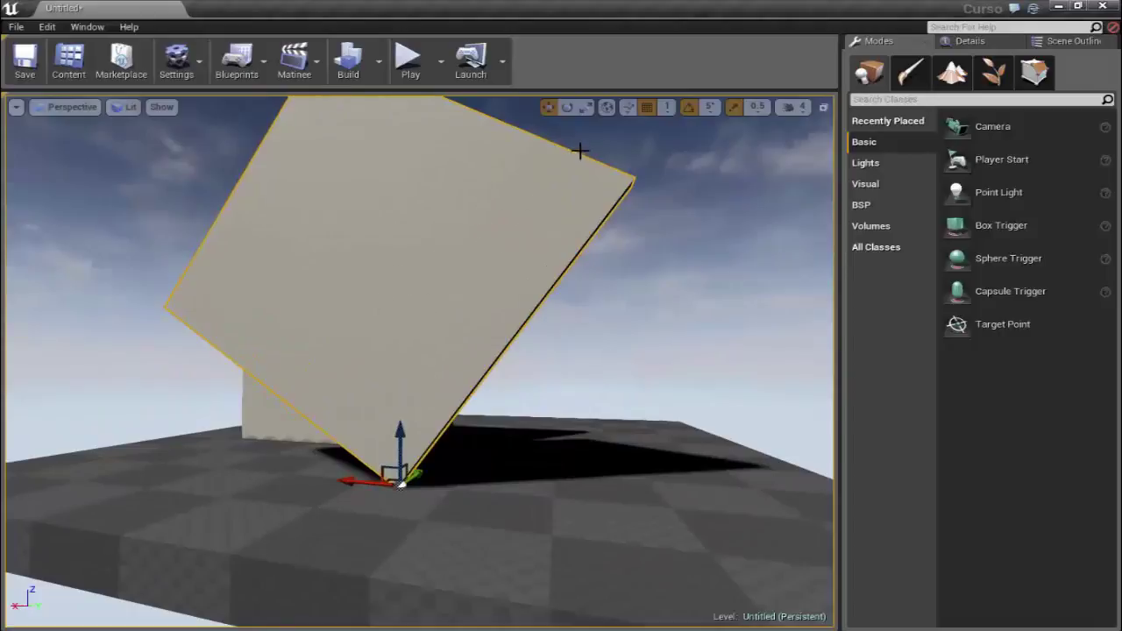
alt+drag(326, 363, 552, 305)
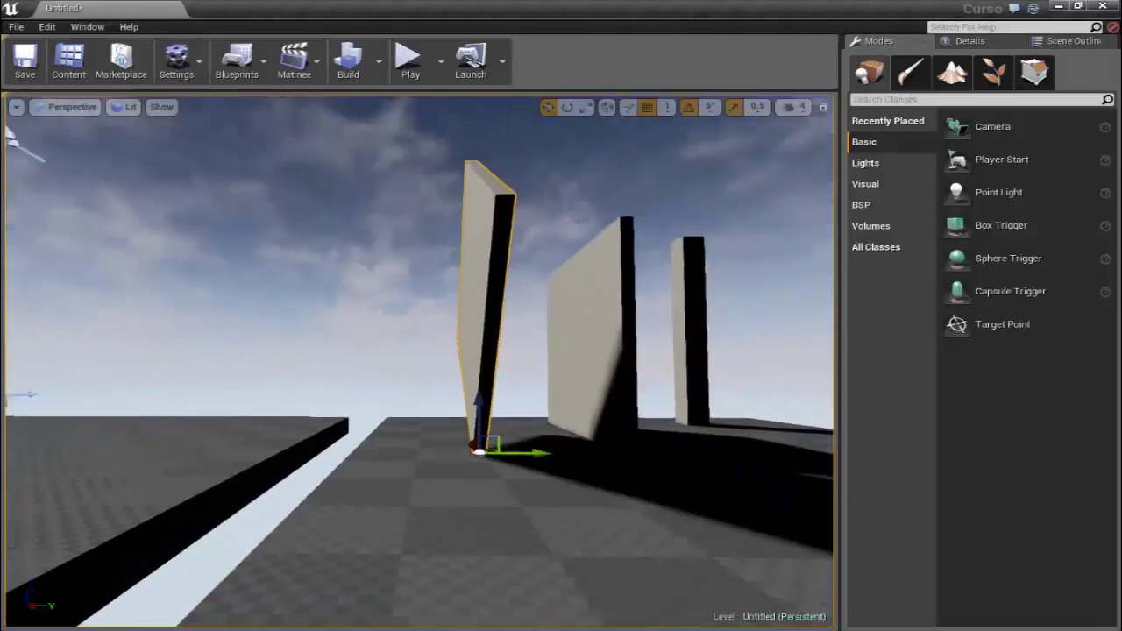
key(e)
mouse_move(561, 385)
mouse_down()
mouse_move(547, 397)
mouse_move(541, 383)
mouse_up()
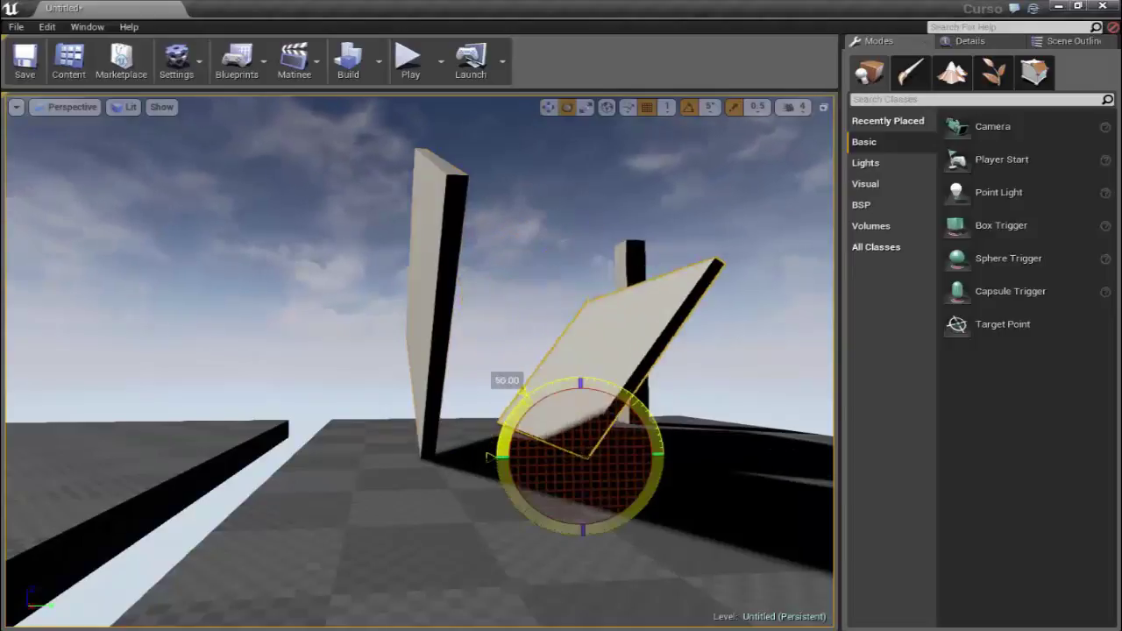
Step: Focus the tall leaning wall, rotate it 10 degrees on local axes, then undo twice
click(607, 107)
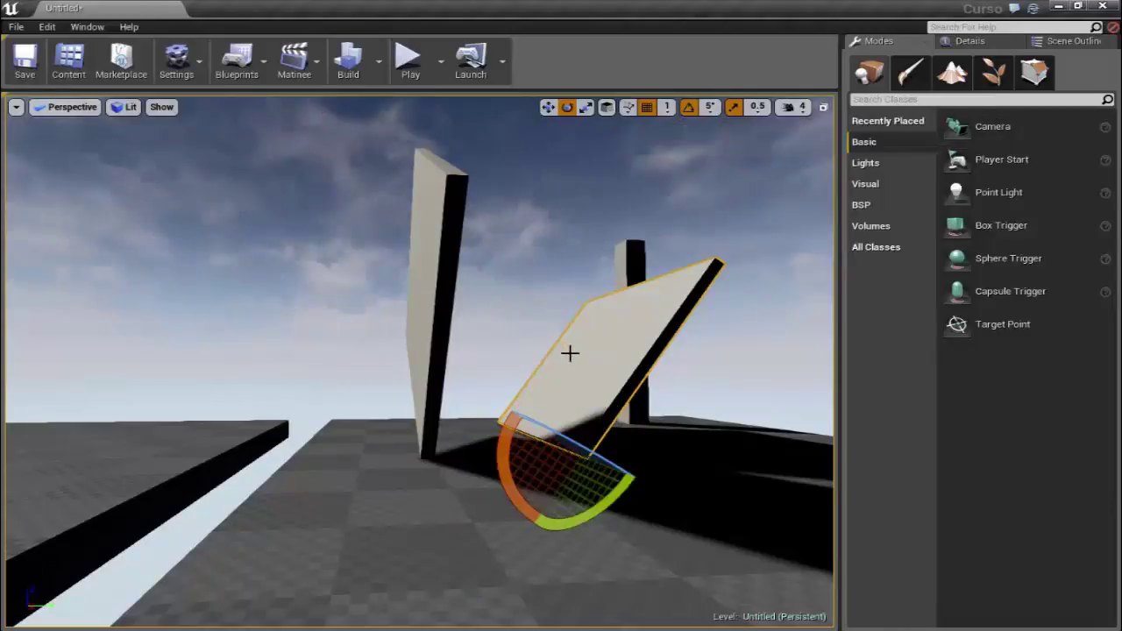
click(427, 308)
key(f)
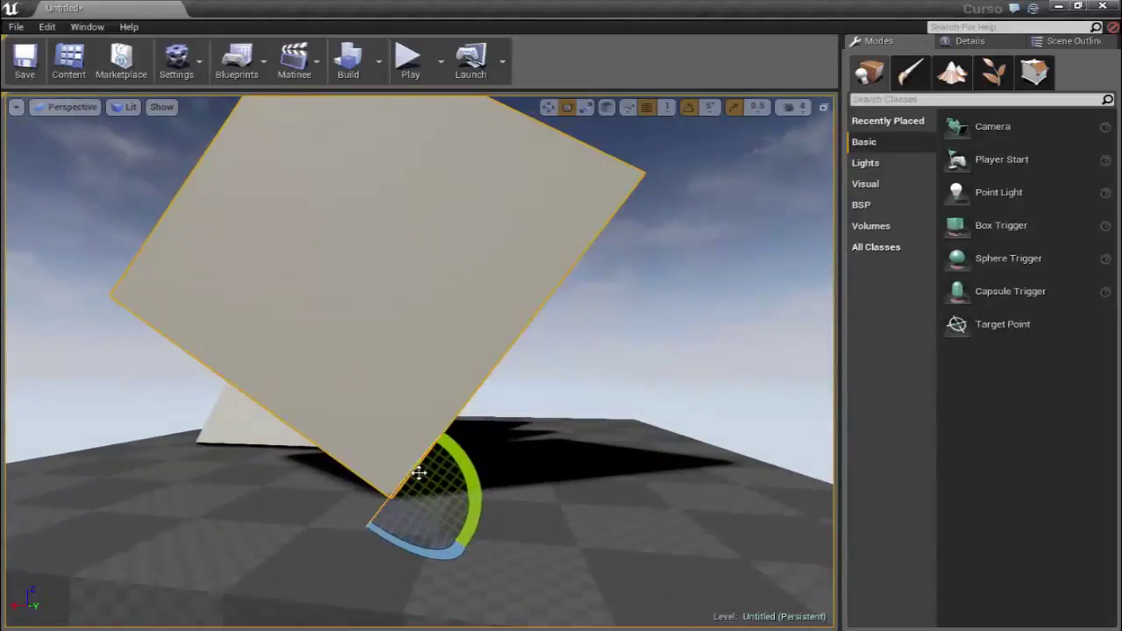
mouse_move(419, 474)
mouse_down()
mouse_move(442, 430)
mouse_move(419, 473)
mouse_up()
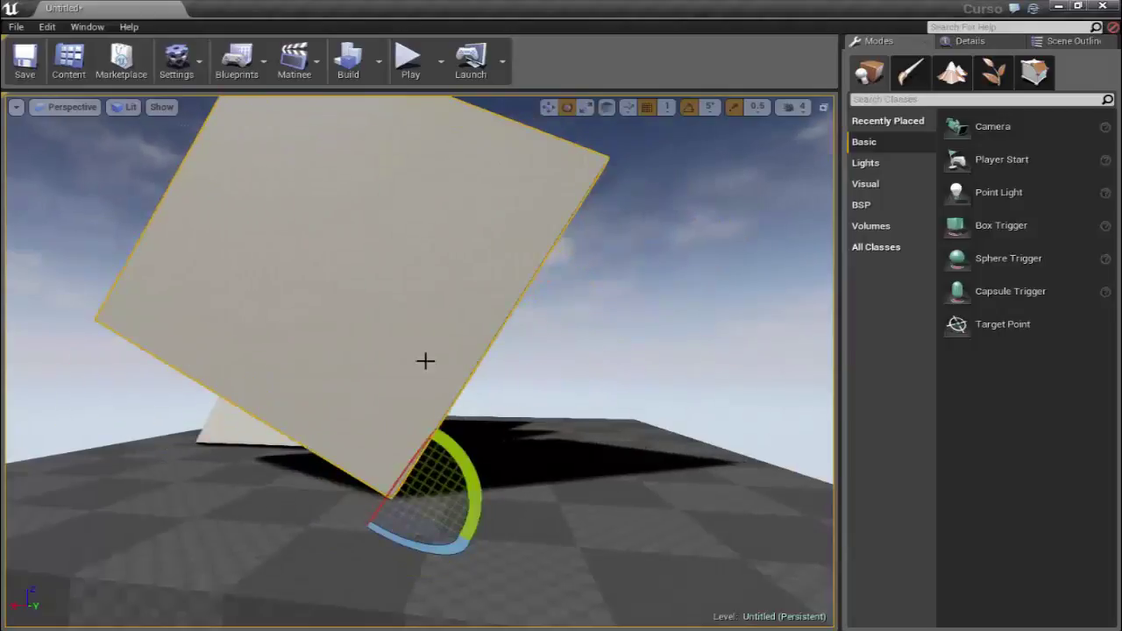
key(ctrl+z)
key(ctrl+z)
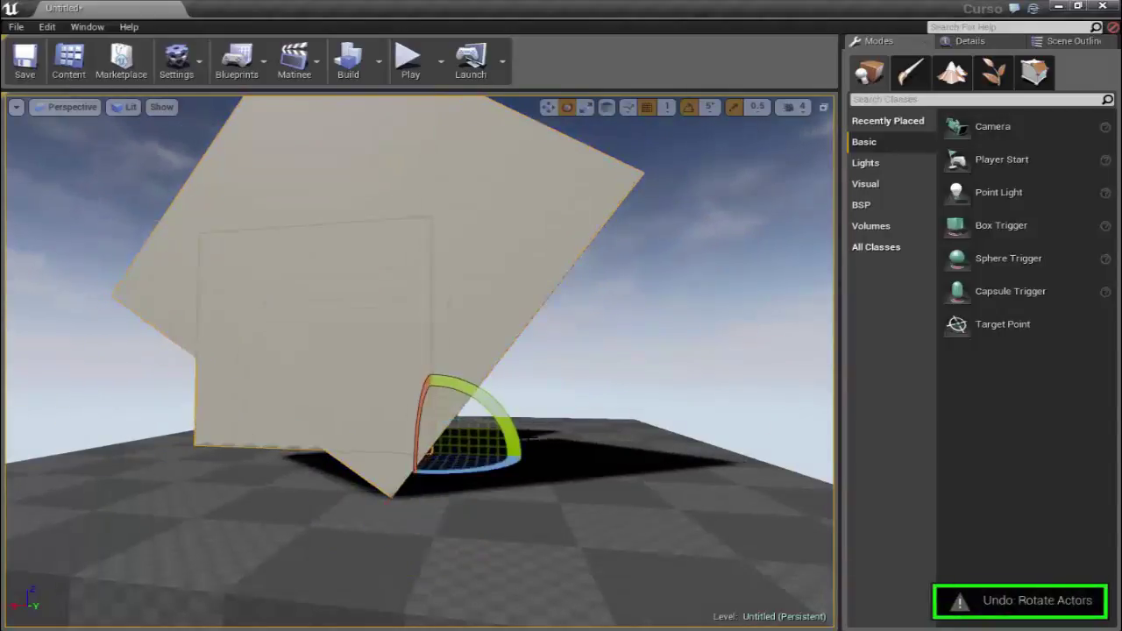
key(ctrl+z)
key(ctrl+z)
key(ctrl+z)
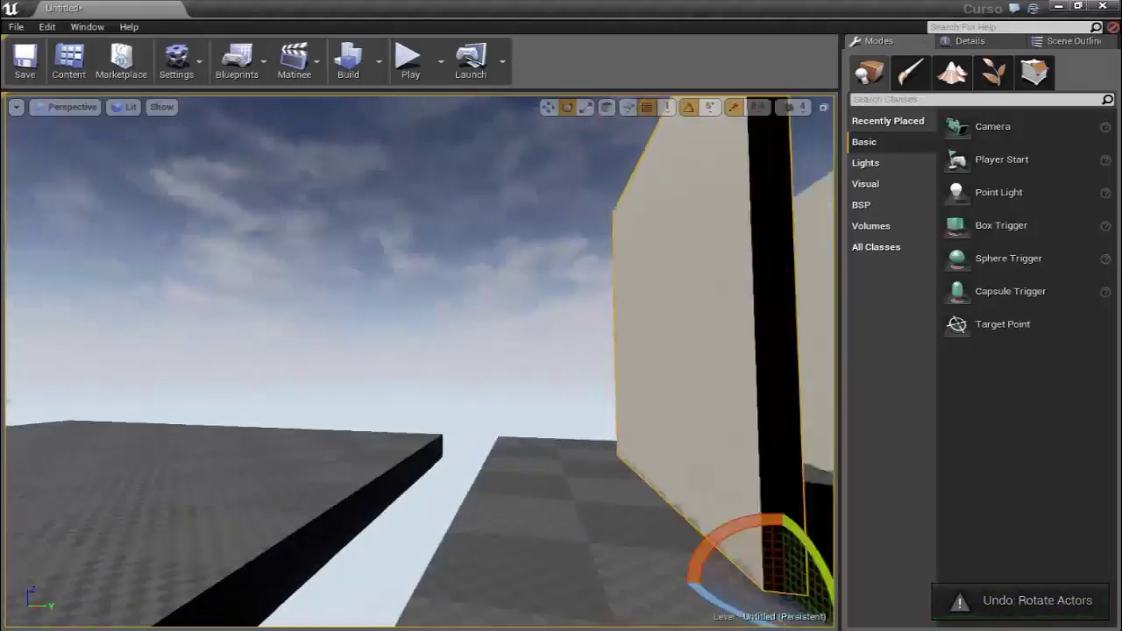
Step: Change the grid snap size from 1 to 10 and orbit round to face the selected wall
key(r)
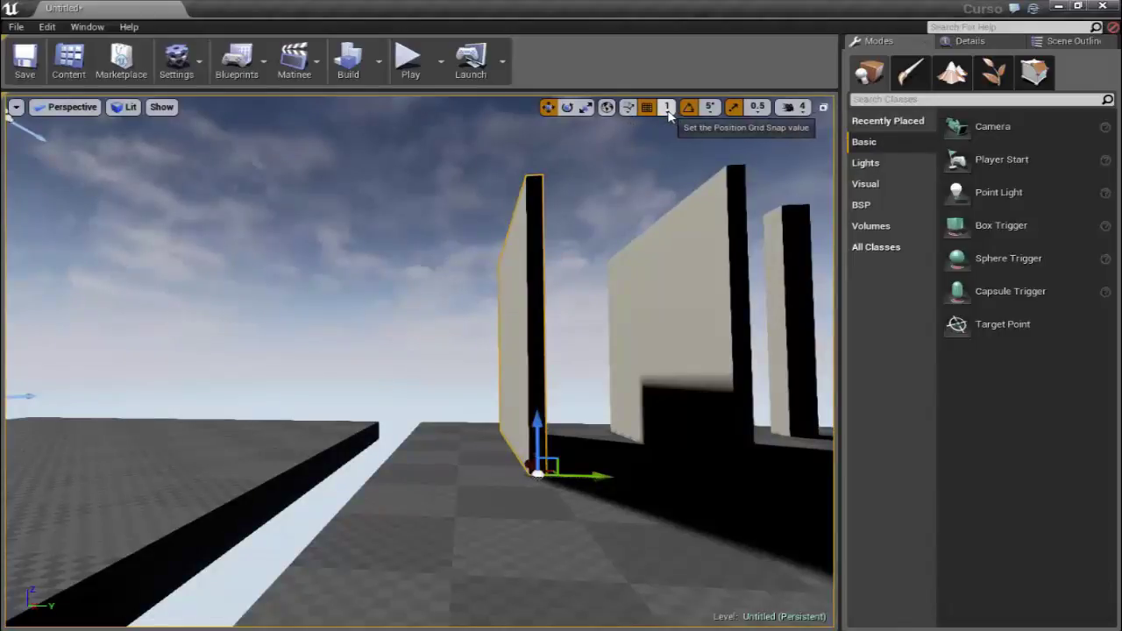
click(666, 108)
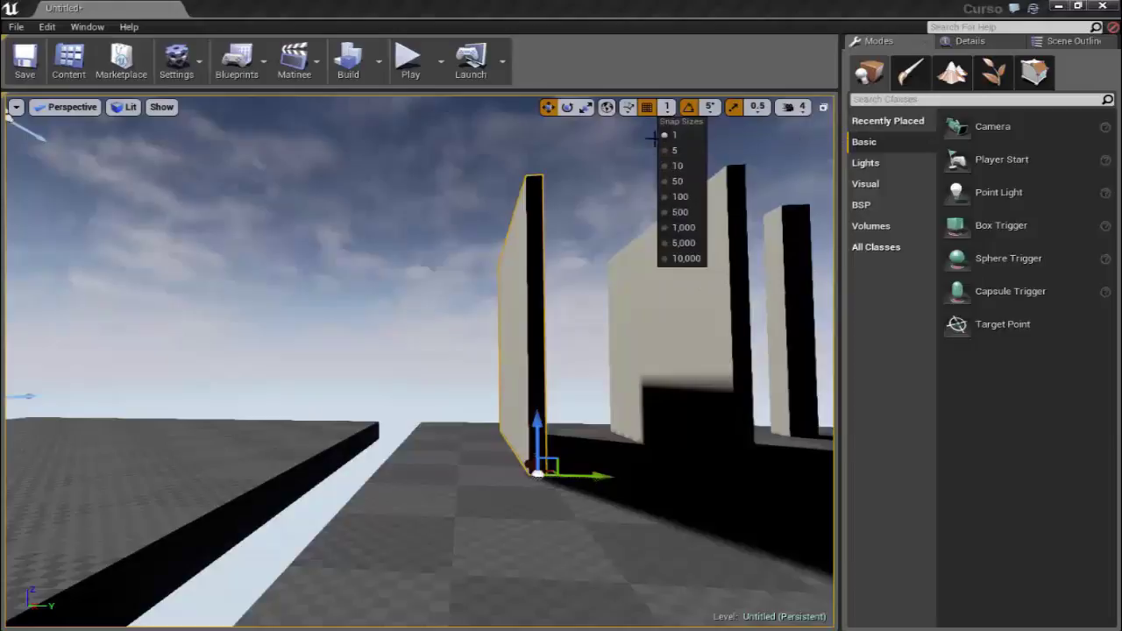
middle_drag(587, 220, 557, 265)
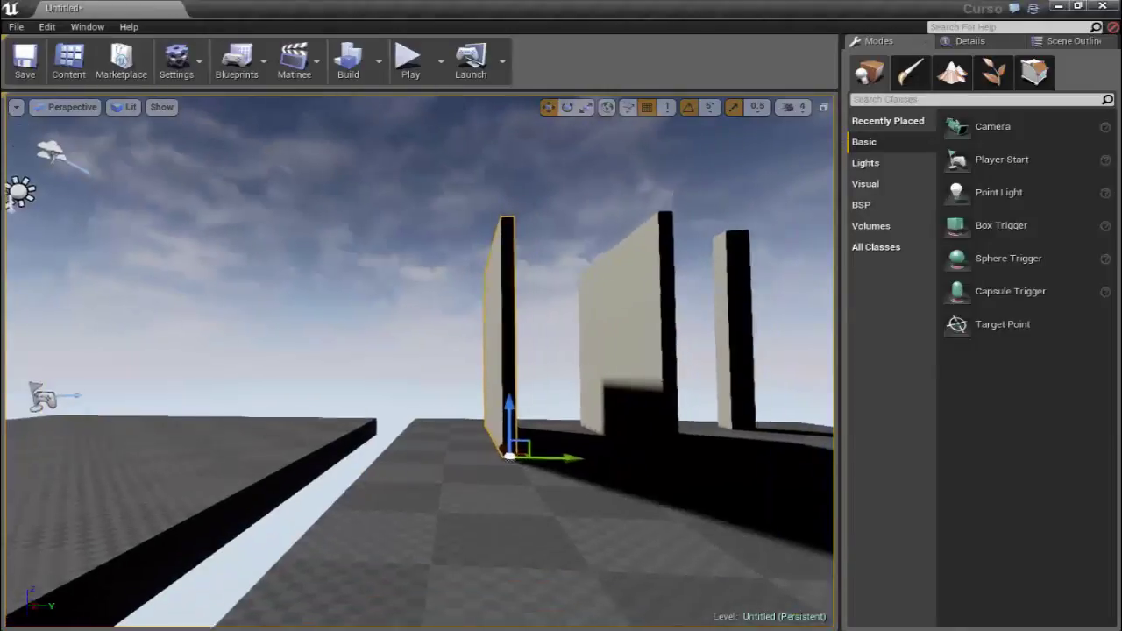
click(666, 107)
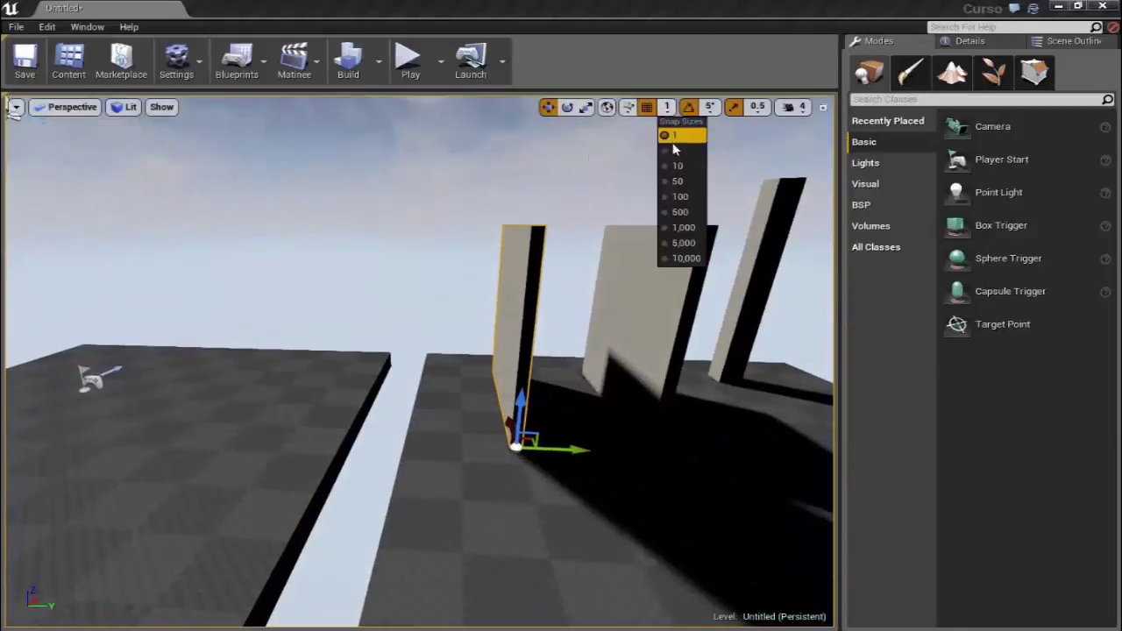
click(675, 167)
key(f)
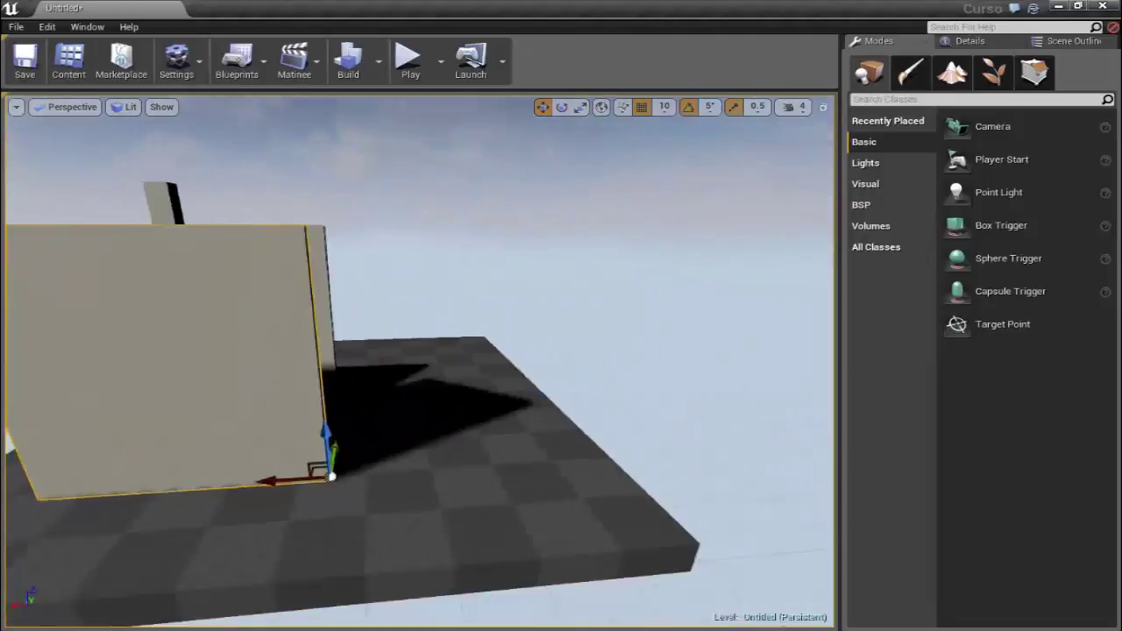
alt+drag(350, 351, 219, 351)
alt+drag(412, 465, 446, 457)
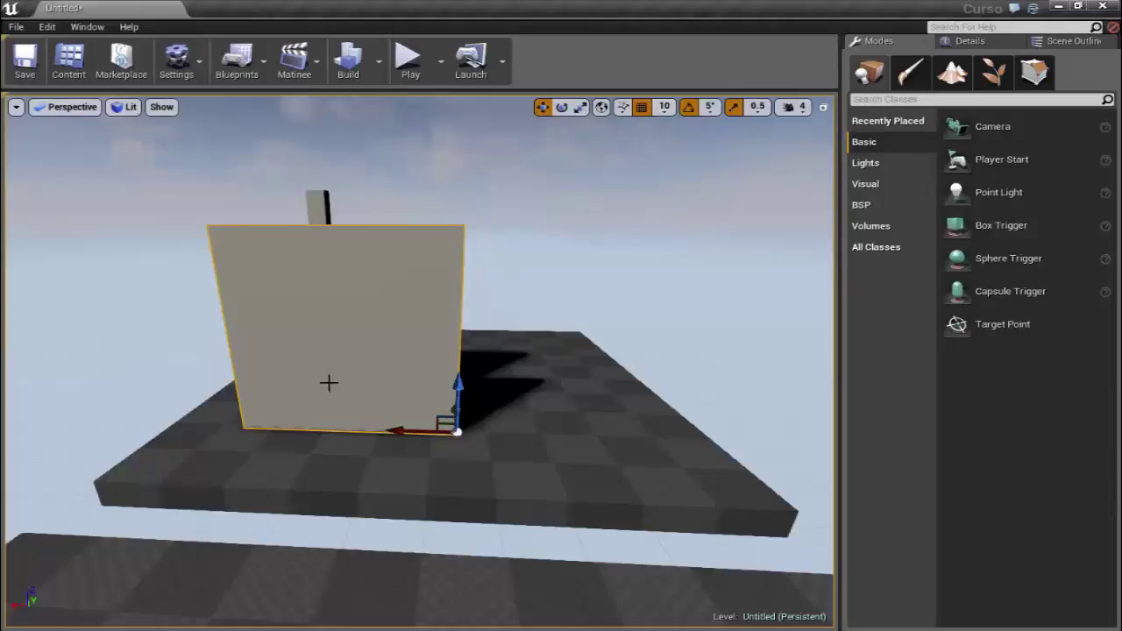
Step: Alt-drag copies of the wall, placing one to the left and one to the right
scroll(317, 462, up, 1)
alt+drag(401, 433, 327, 425)
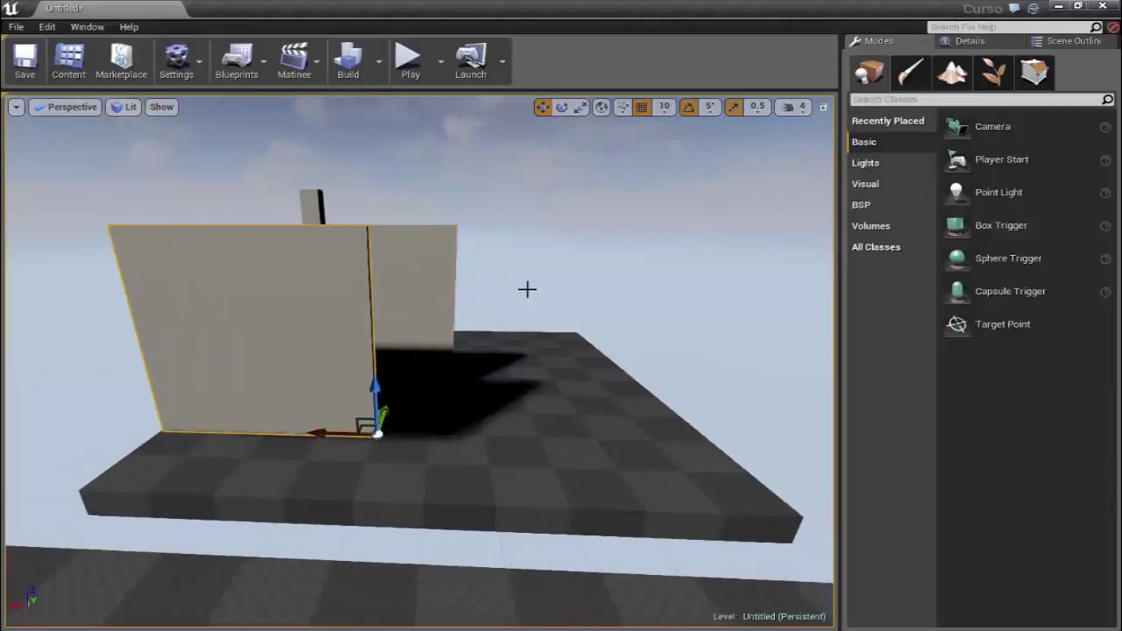
scroll(527, 290, up, 2)
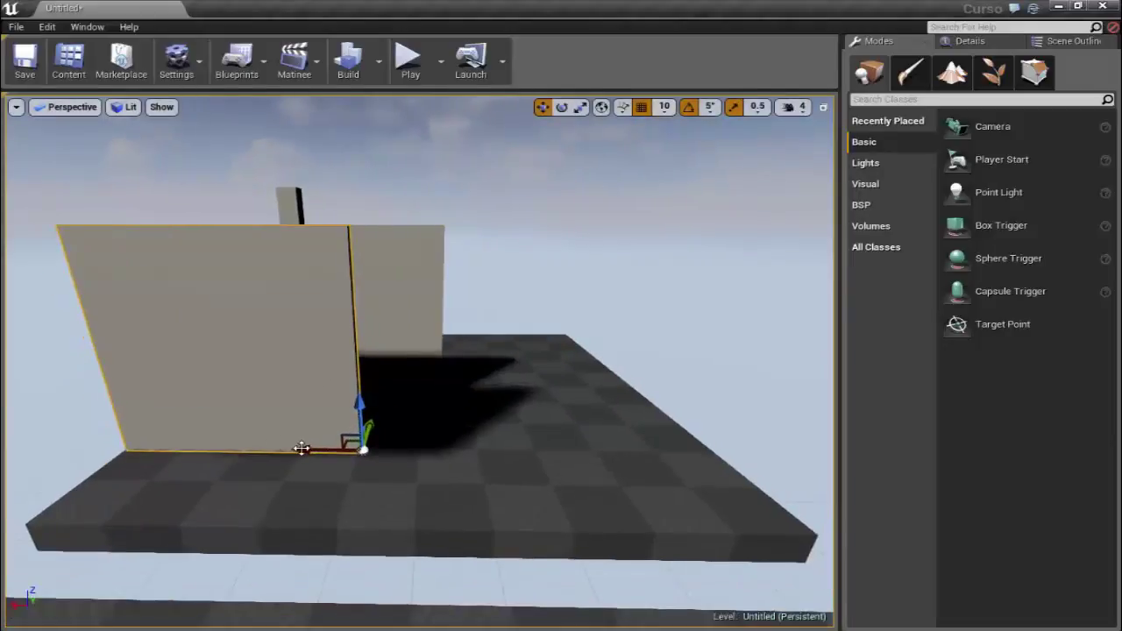
alt+drag(302, 448, 549, 452)
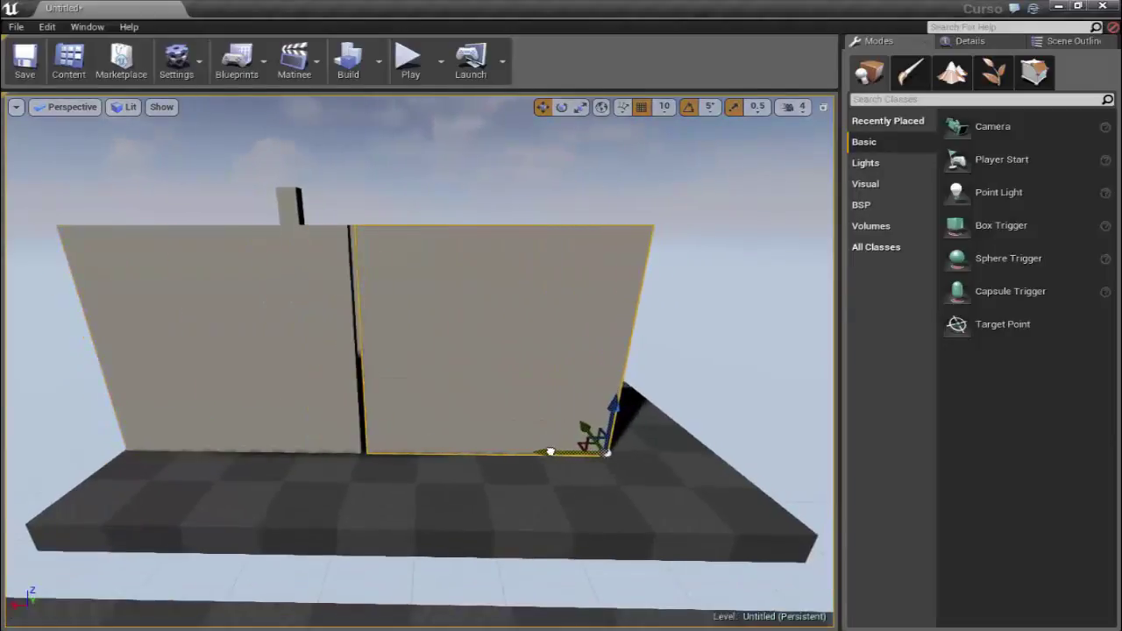
mouse_move(538, 451)
alt+mouse_down()
mouse_move(403, 418)
mouse_move(404, 452)
alt+mouse_up()
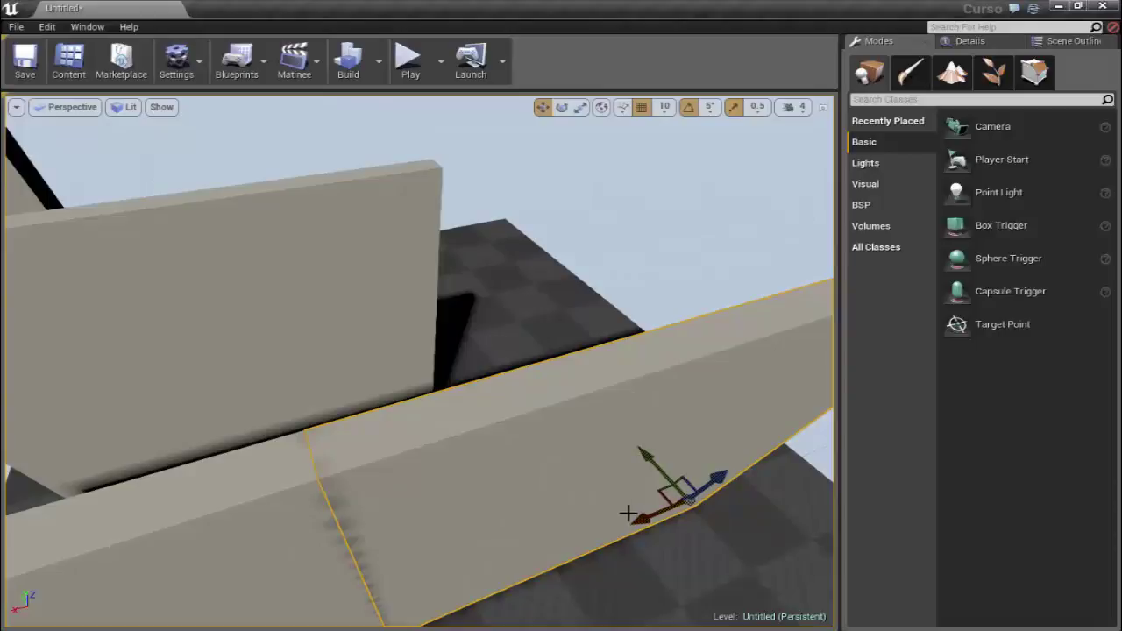
Step: Slide the new wall along X until its edge meets the existing wall, then inspect the joint
drag(633, 518, 664, 162)
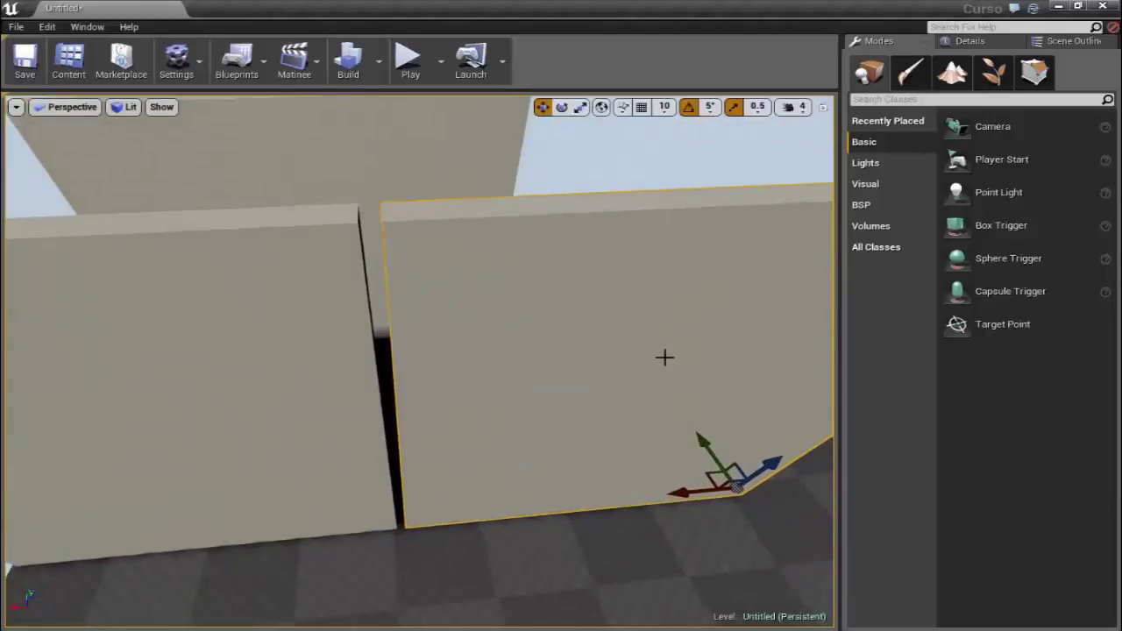
drag(683, 491, 675, 488)
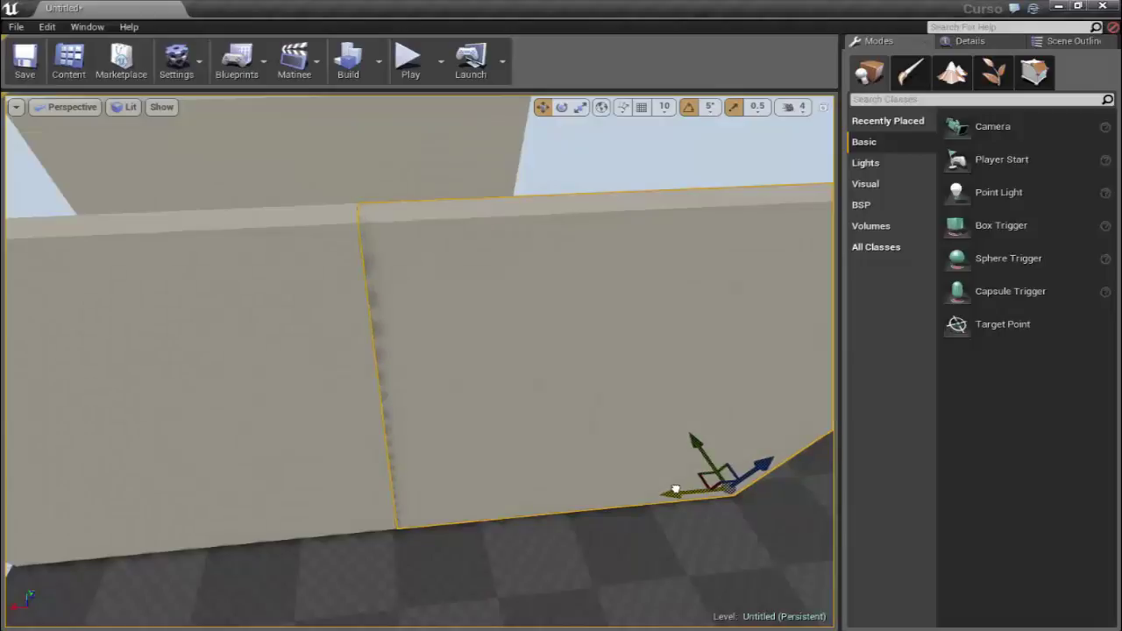
right_drag(509, 567, 344, 403)
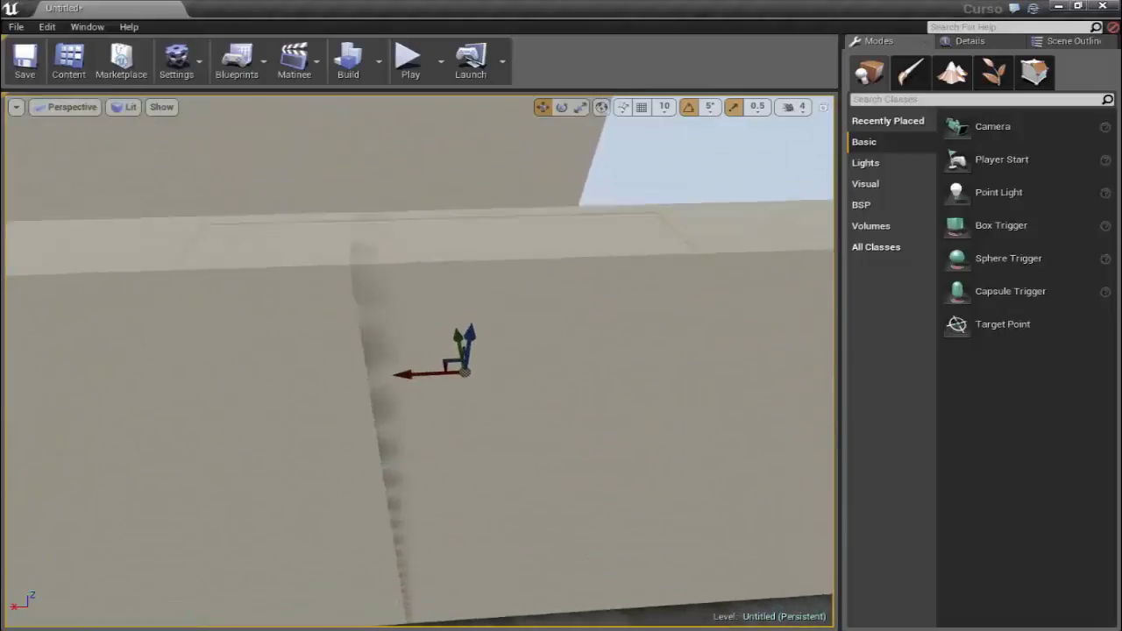
scroll(376, 401, up, 2)
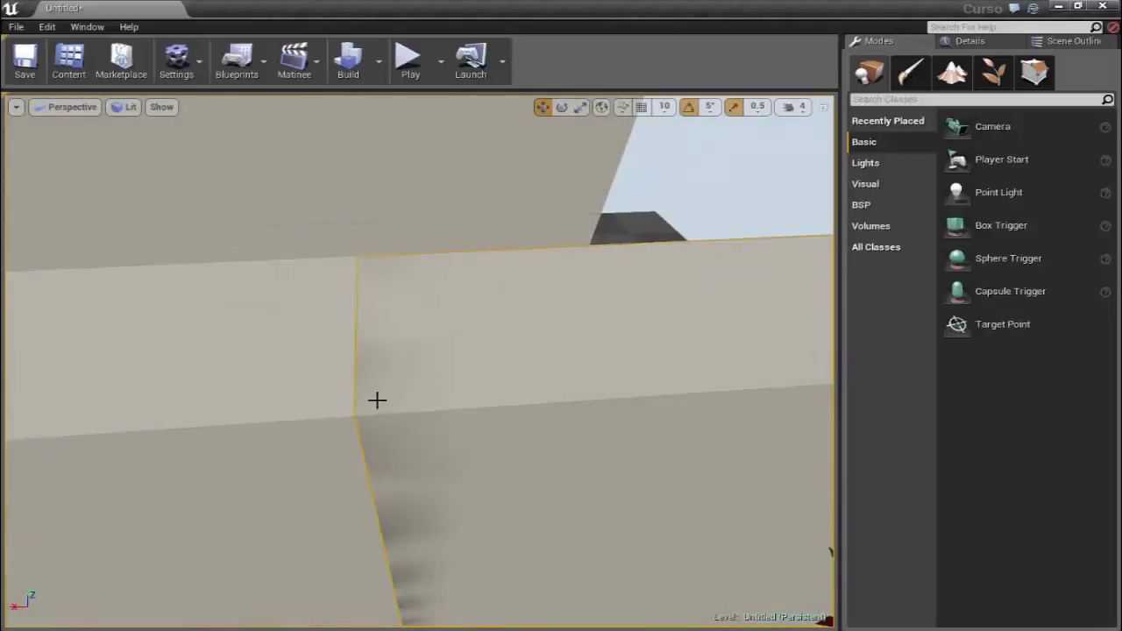
mouse_move(376, 401)
right_down()
mouse_move(386, 412)
mouse_move(368, 412)
right_up()
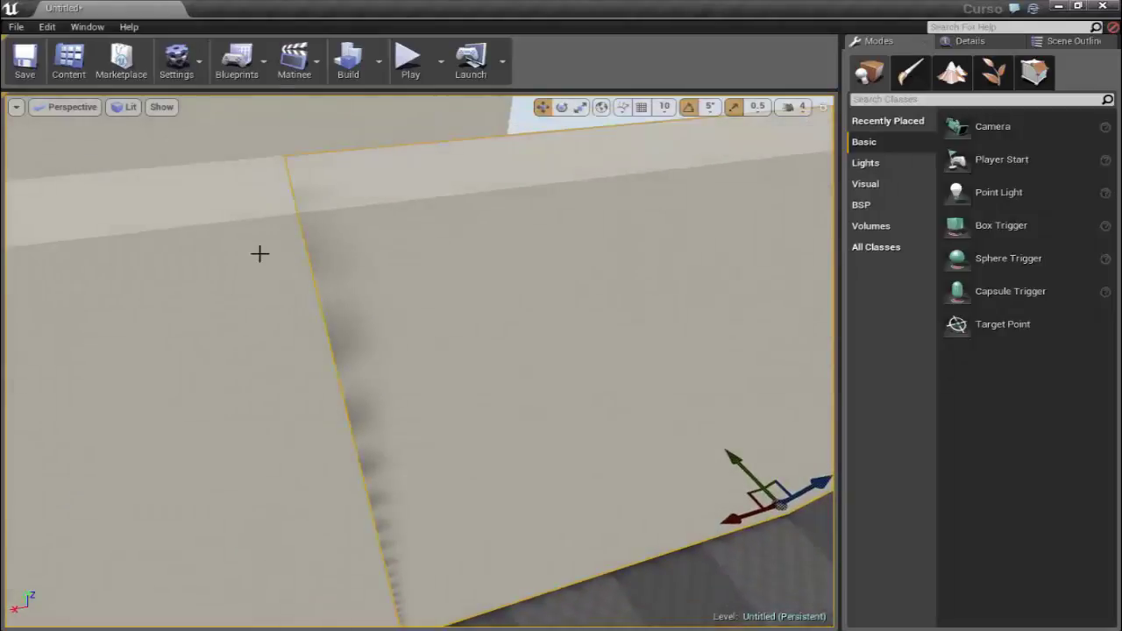
drag(735, 521, 739, 518)
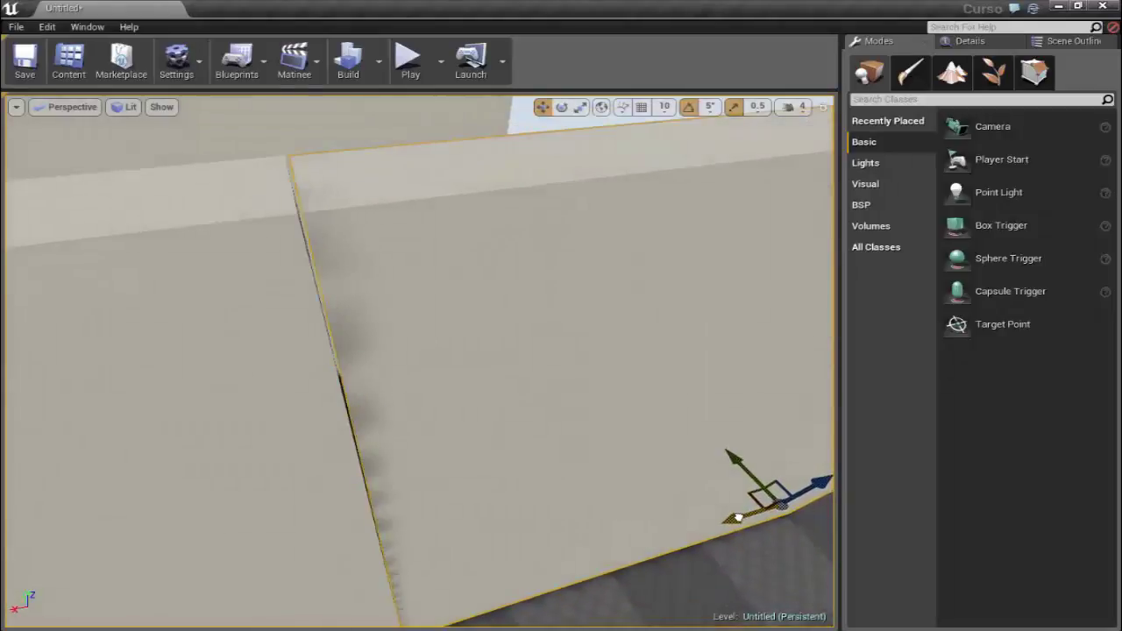
mouse_move(441, 428)
right_down()
mouse_move(441, 377)
mouse_move(421, 368)
mouse_move(428, 361)
right_up()
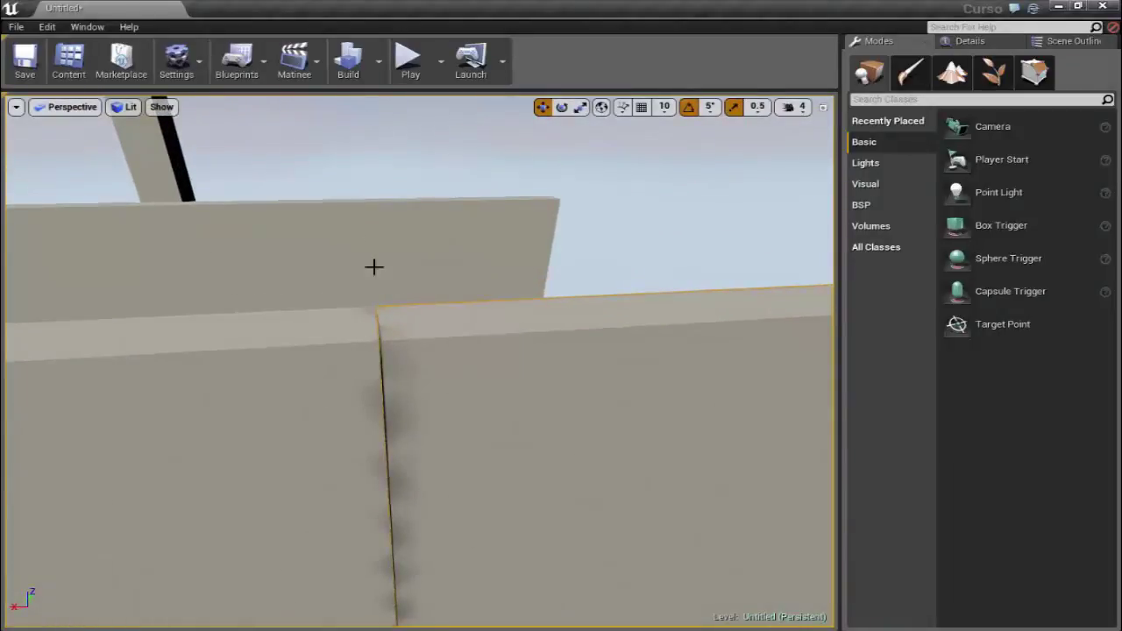
mouse_move(378, 232)
right_down()
mouse_move(386, 263)
mouse_move(329, 344)
right_up()
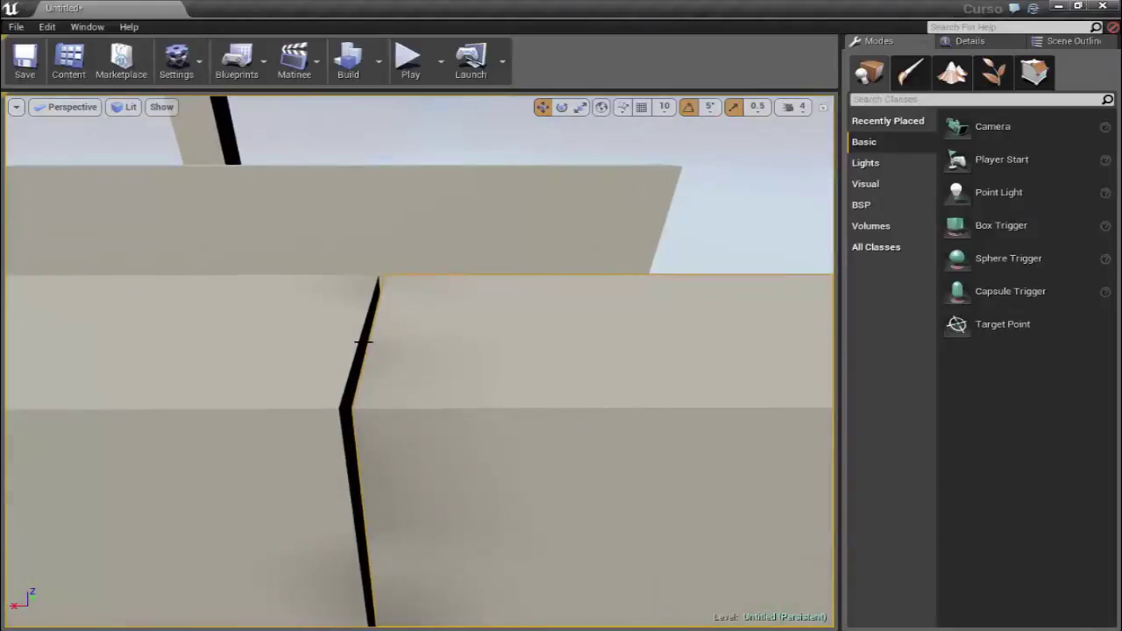
right_drag(376, 344, 382, 390)
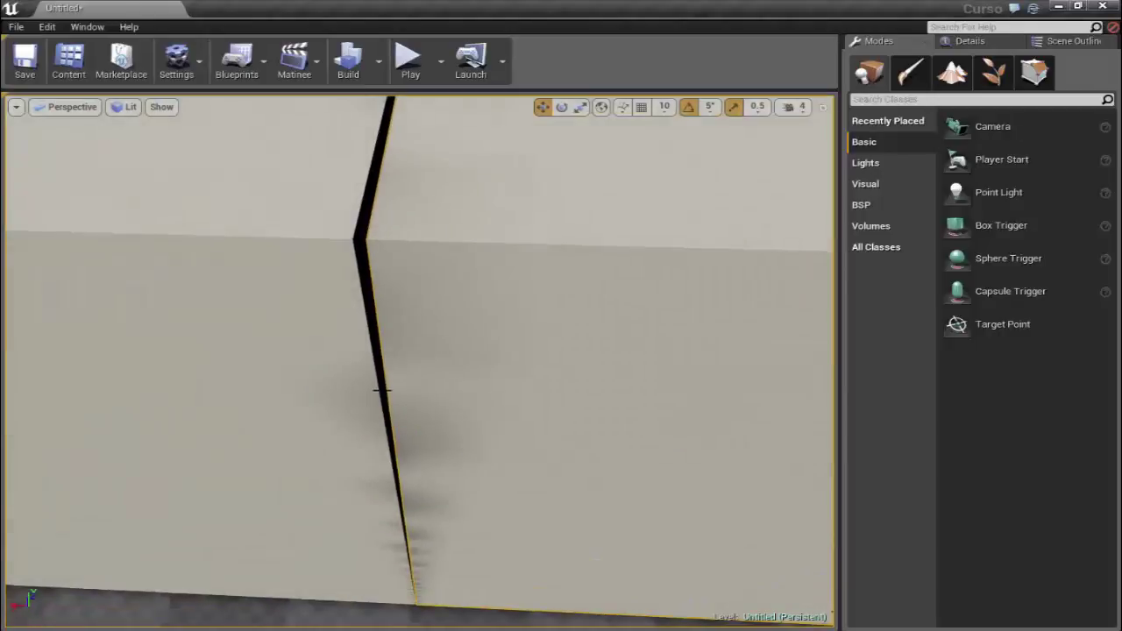
mouse_move(401, 520)
right_down()
mouse_move(440, 501)
mouse_move(570, 529)
right_up()
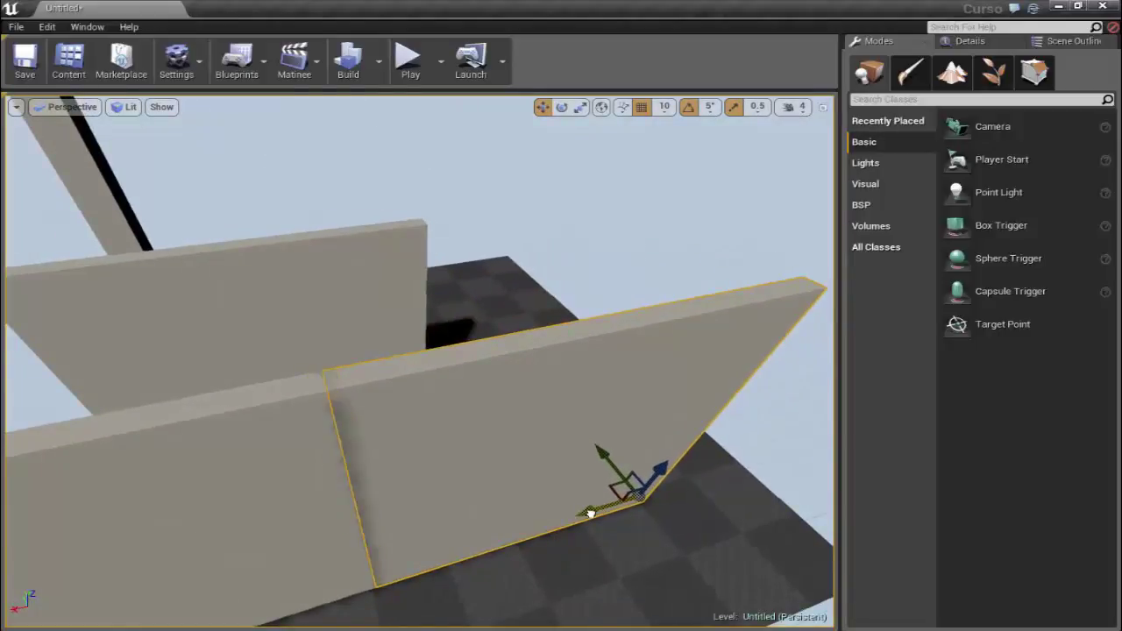
Step: Turn the new wall about its vertical axis so it meets the long wall at a corner
key(e)
mouse_move(626, 546)
mouse_down()
mouse_move(745, 583)
mouse_move(689, 592)
mouse_move(714, 586)
mouse_move(706, 589)
mouse_up()
key(w)
right_drag(605, 490, 544, 456)
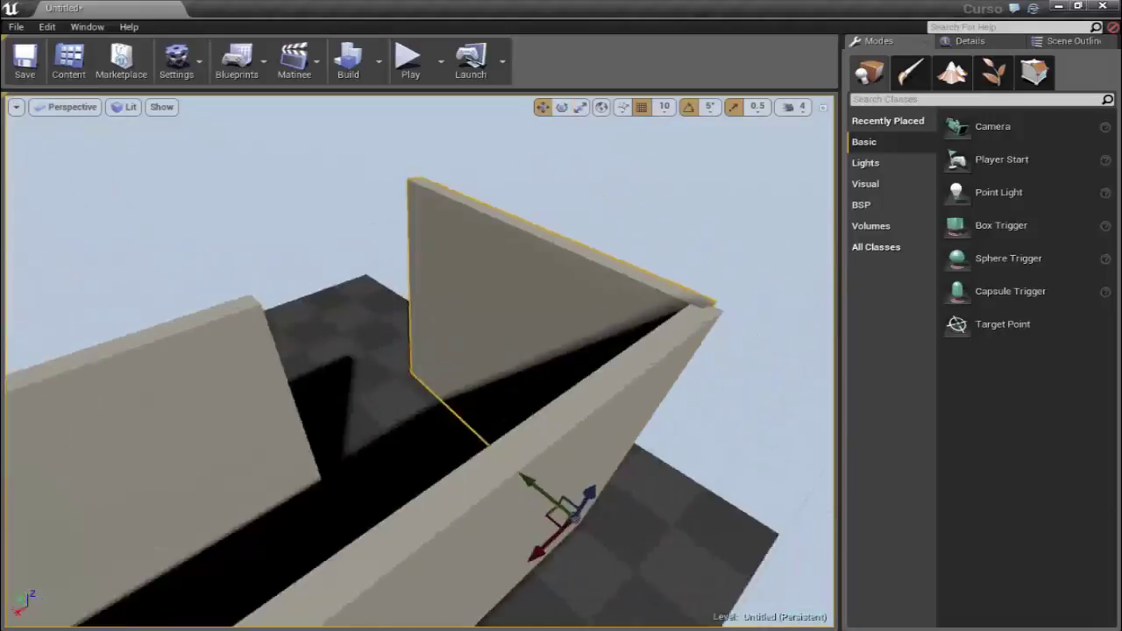
key(e)
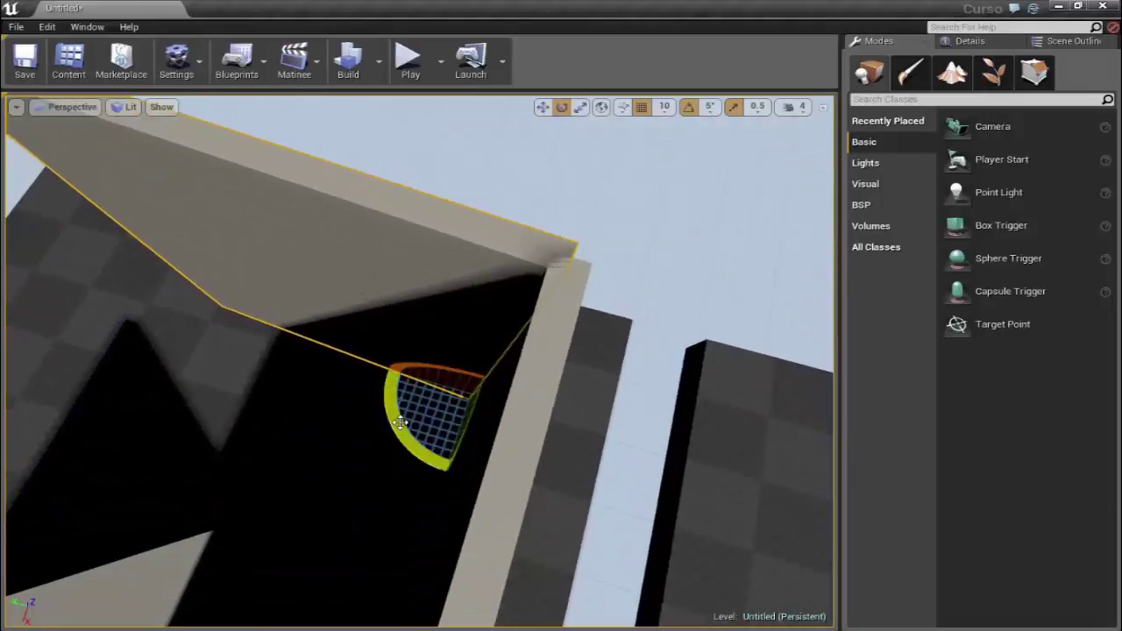
mouse_move(446, 431)
mouse_down()
mouse_move(506, 328)
mouse_move(548, 355)
mouse_up()
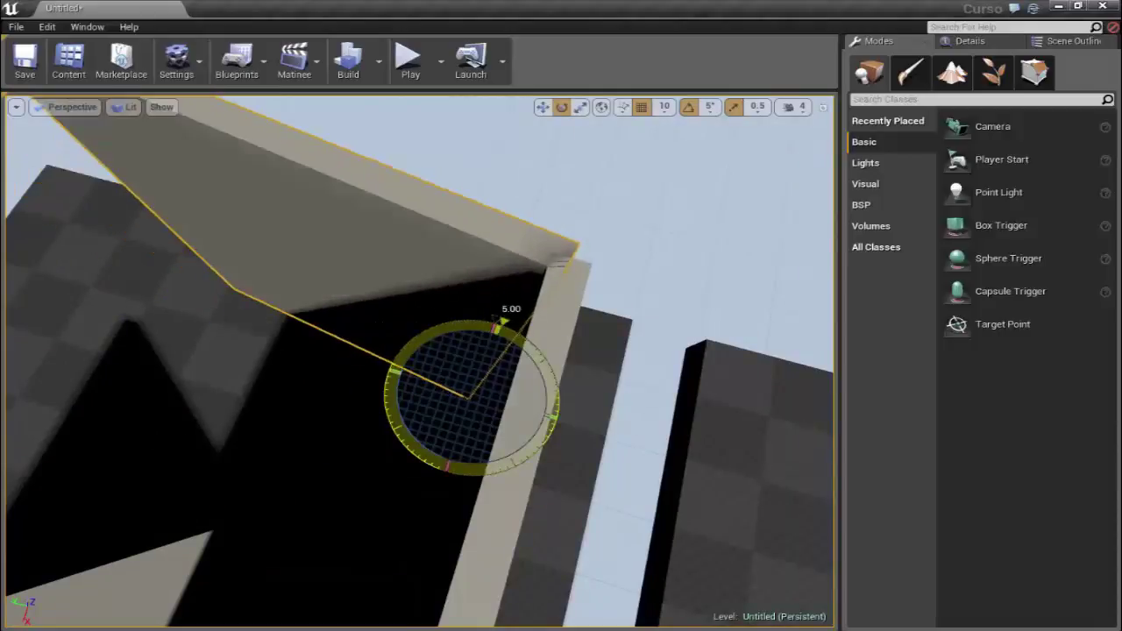
drag(547, 355, 491, 307)
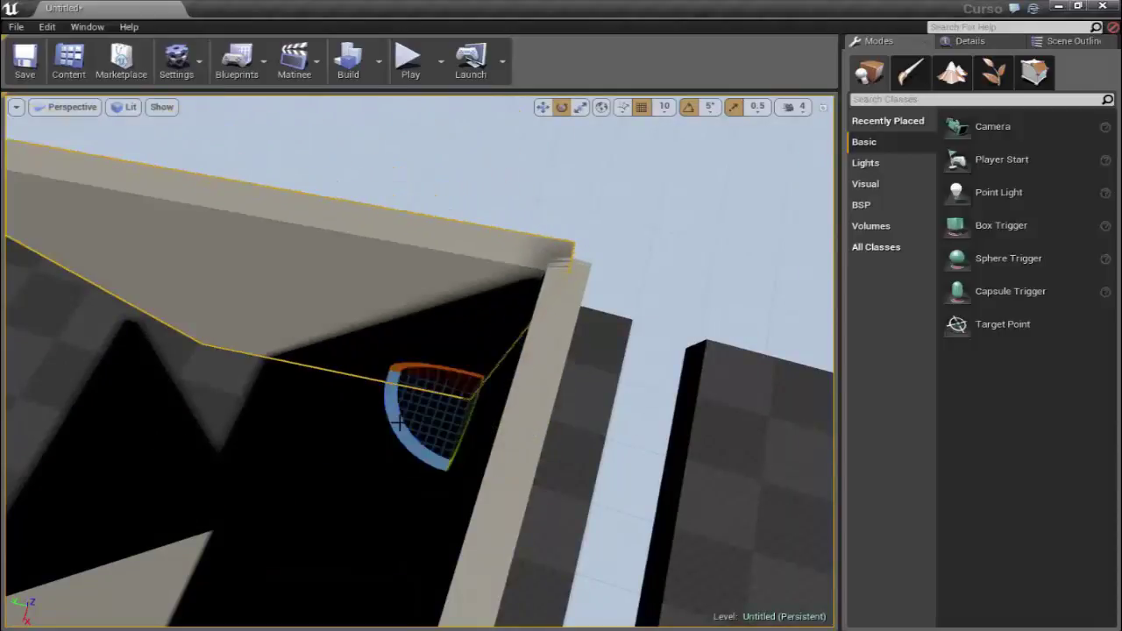
key(w)
right_drag(491, 307, 526, 289)
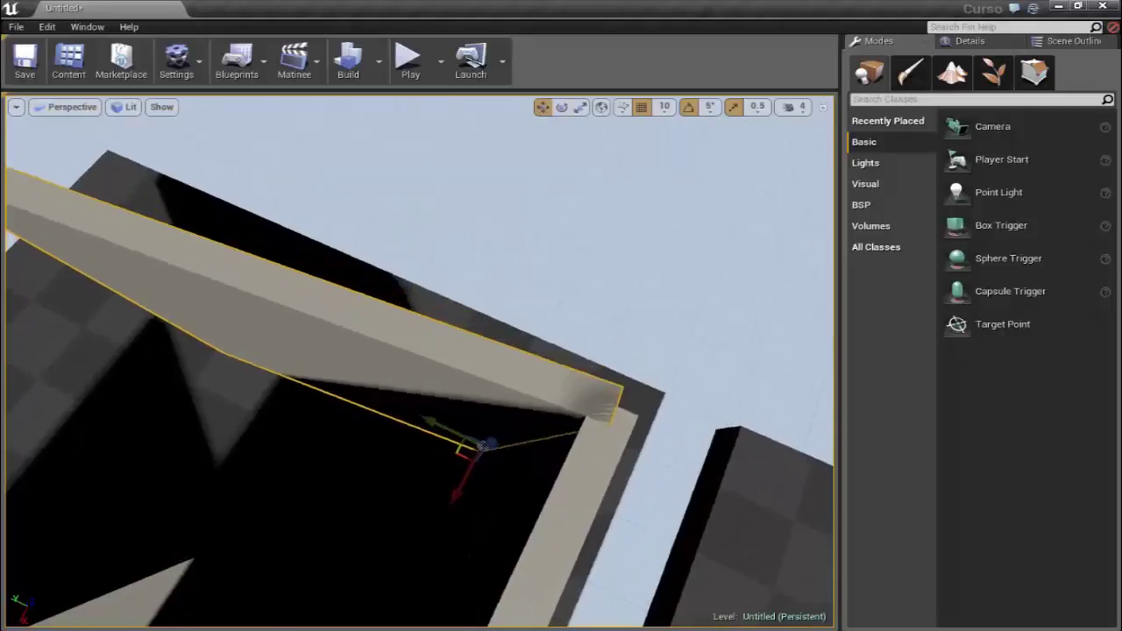
Step: Set rotation snapping to 10° and select the wall to rotate
click(710, 107)
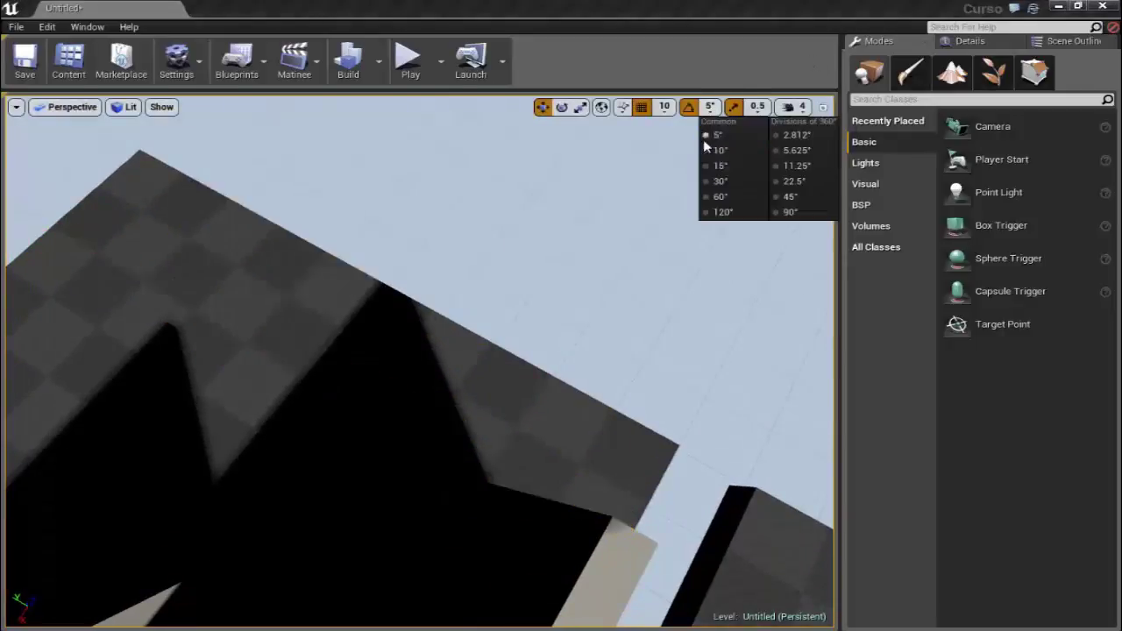
click(718, 150)
mouse_move(546, 266)
right_down()
mouse_move(526, 289)
mouse_move(436, 196)
right_up()
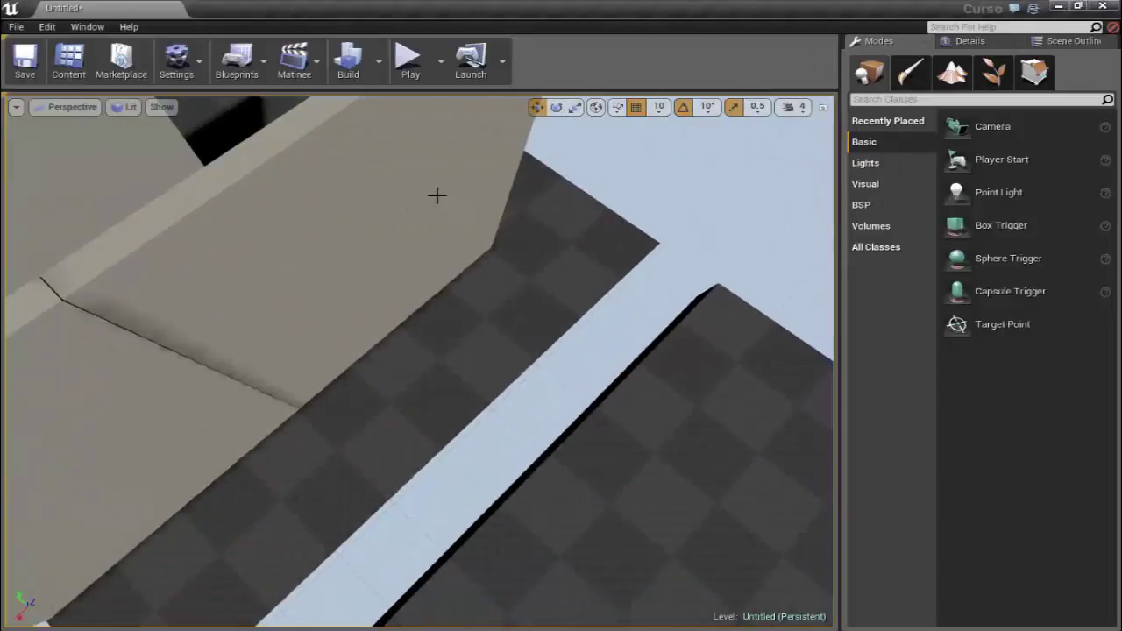
click(465, 291)
right_drag(465, 290, 464, 289)
Step: Rotate the wall 90 degrees about vertical and slide it left along its length
key(e)
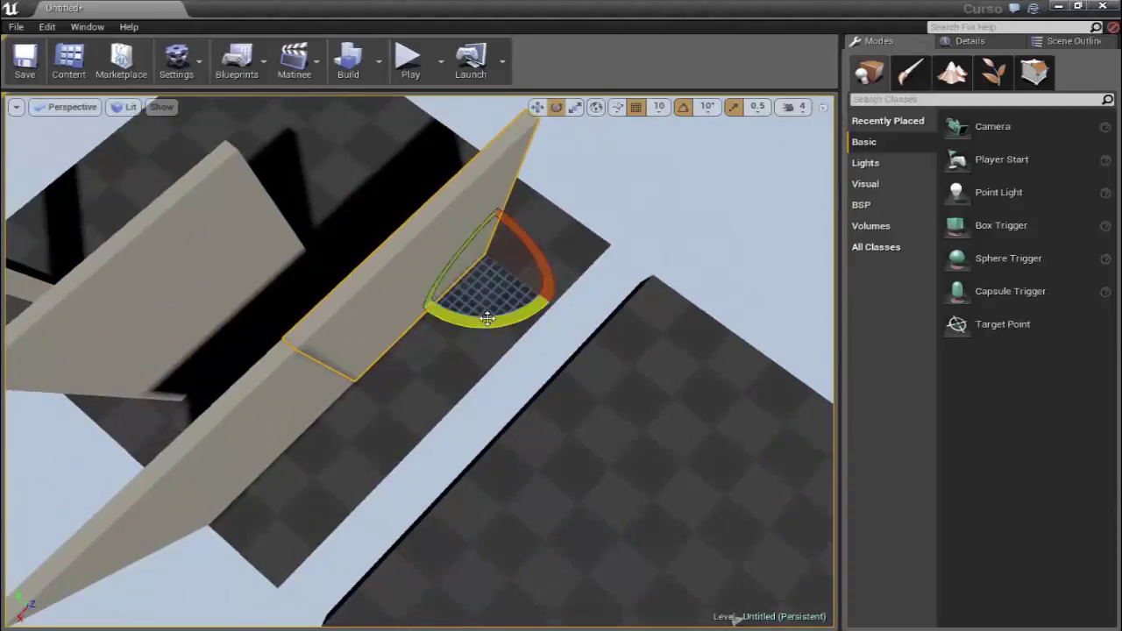
drag(478, 317, 561, 311)
key(w)
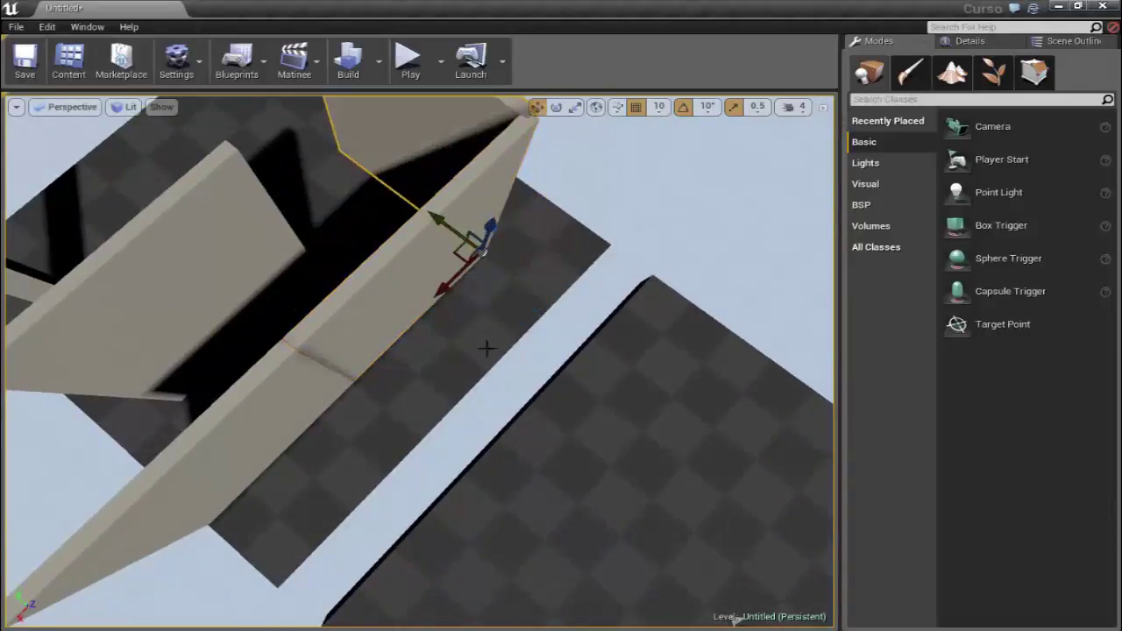
right_drag(488, 345, 488, 345)
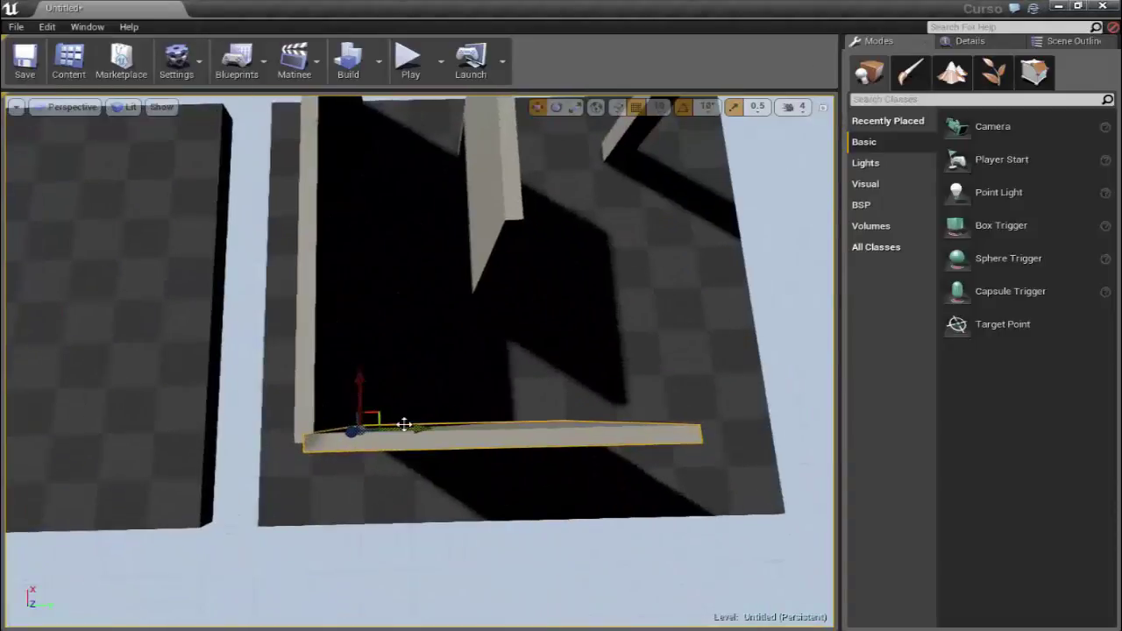
drag(404, 424, 400, 432)
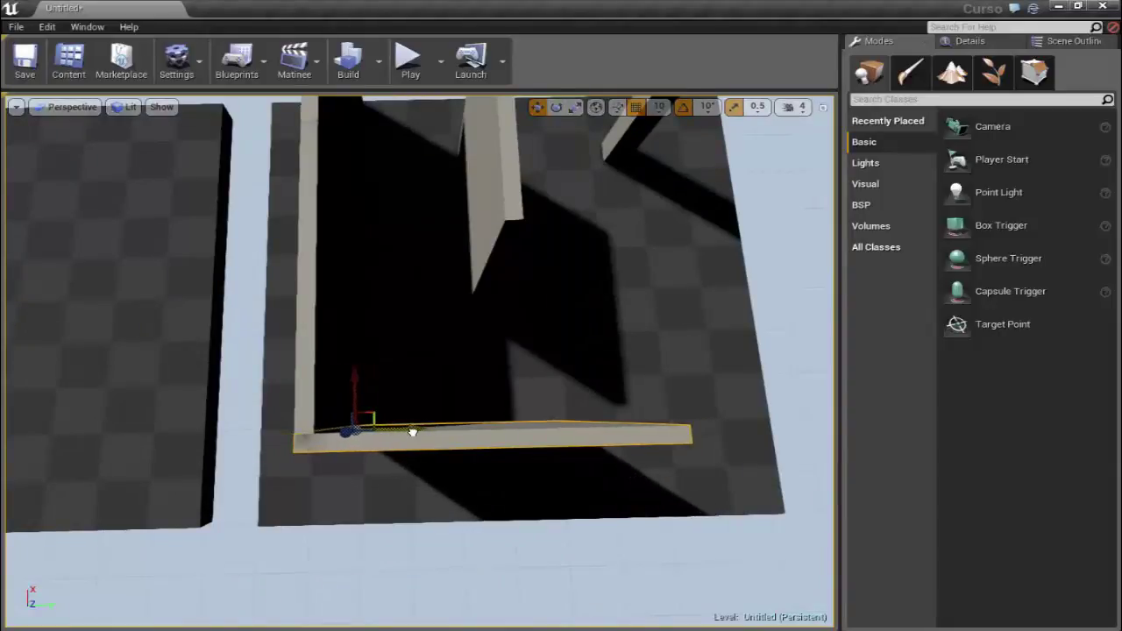
mouse_move(412, 432)
right_down()
mouse_move(398, 429)
mouse_move(447, 445)
right_up()
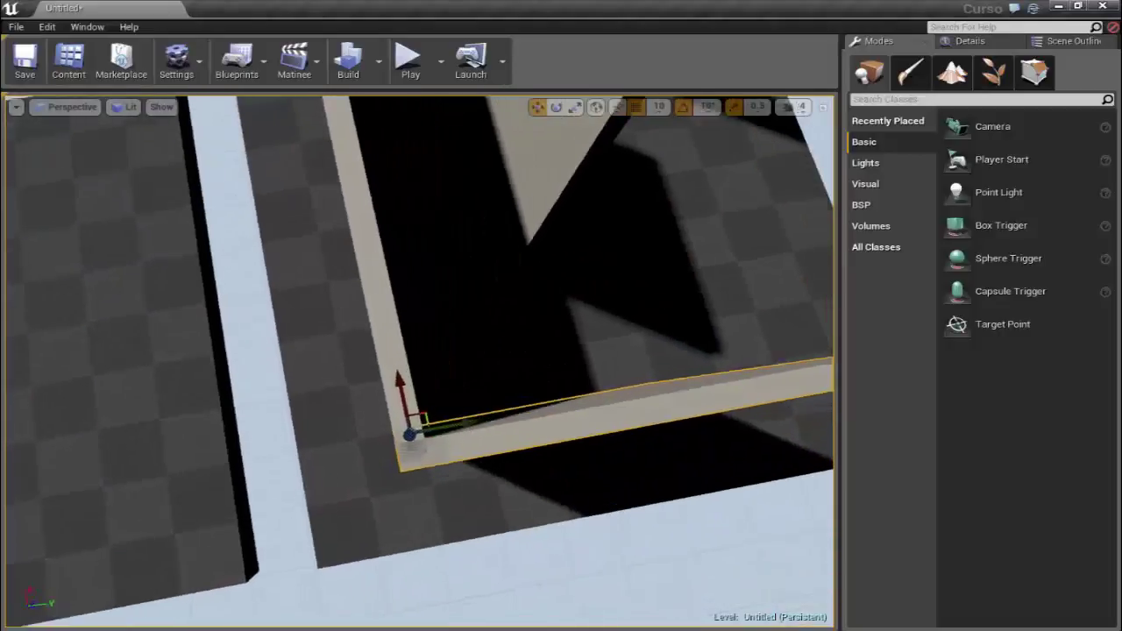
mouse_move(454, 455)
right_down()
mouse_move(286, 460)
mouse_move(365, 406)
right_up()
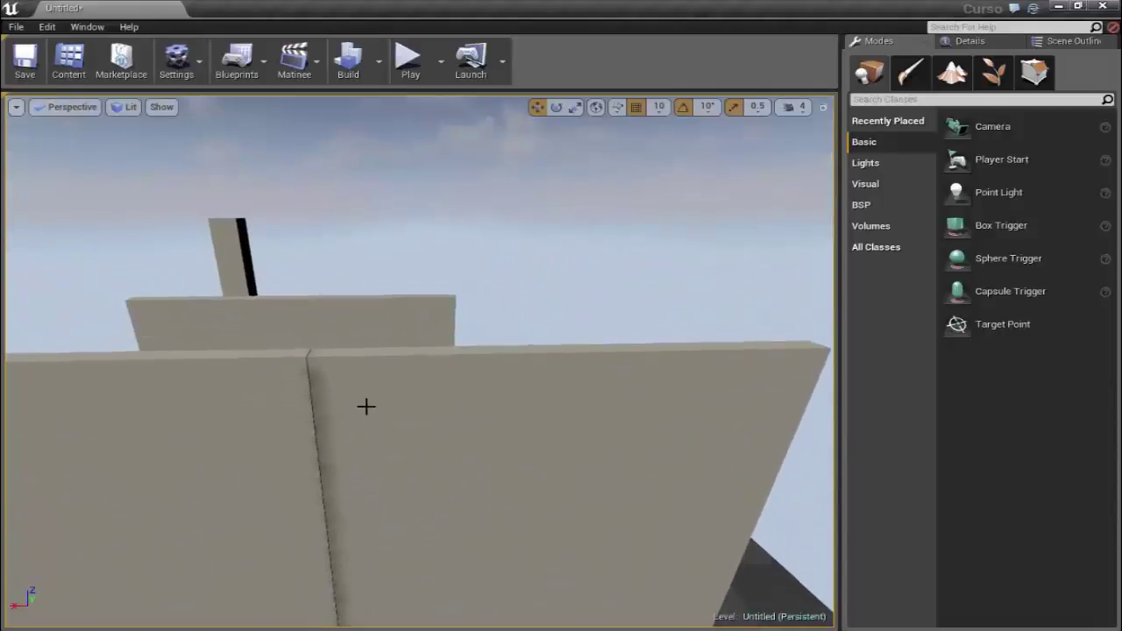
Step: Delete the extra right-hand wall
click(341, 381)
scroll(350, 385, down, 3)
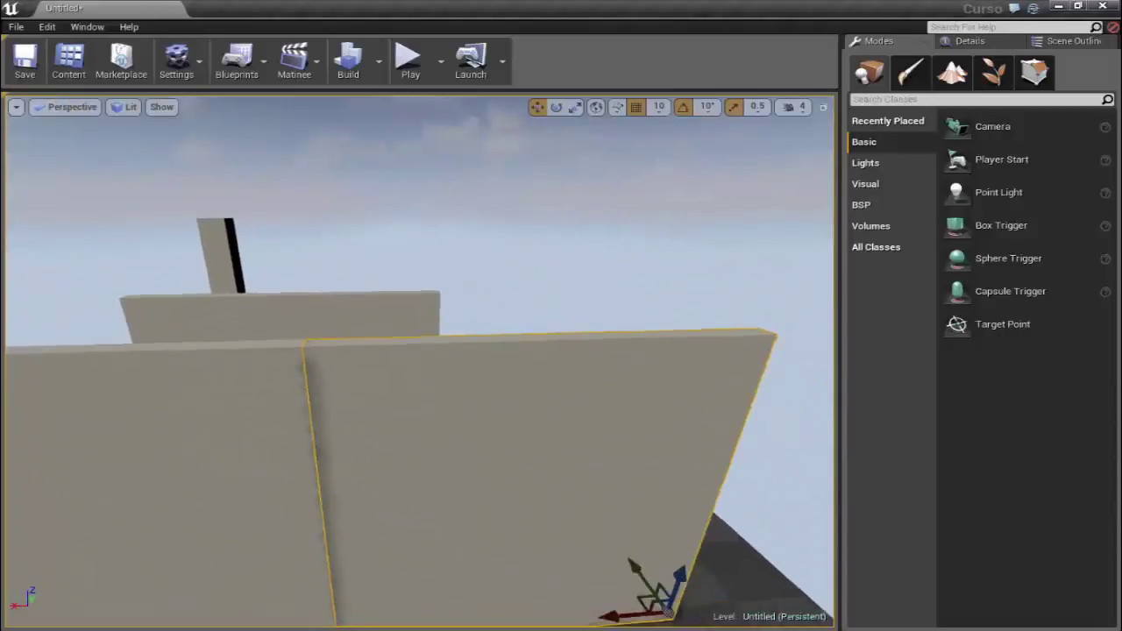
scroll(478, 429, down, 3)
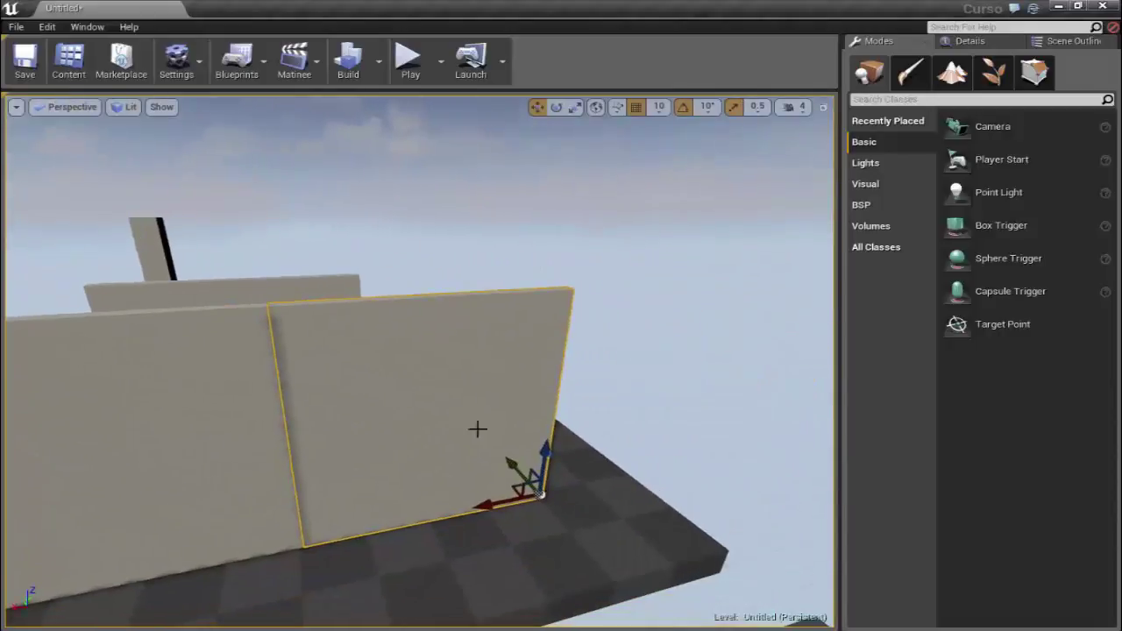
click(236, 316)
right_drag(319, 332, 321, 331)
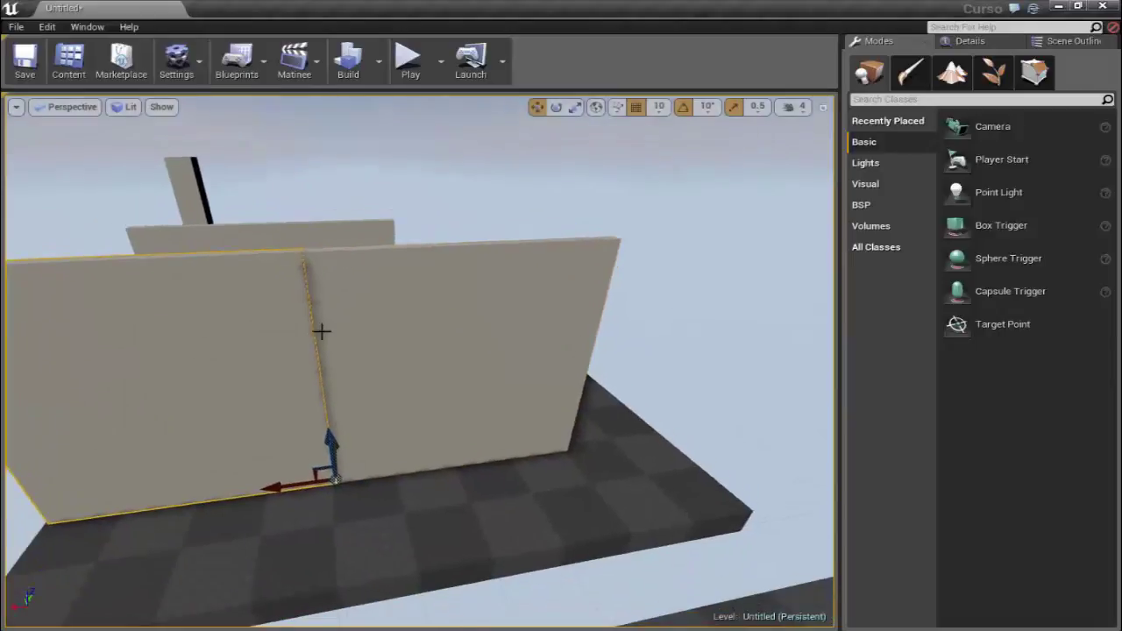
click(369, 310)
key(Delete)
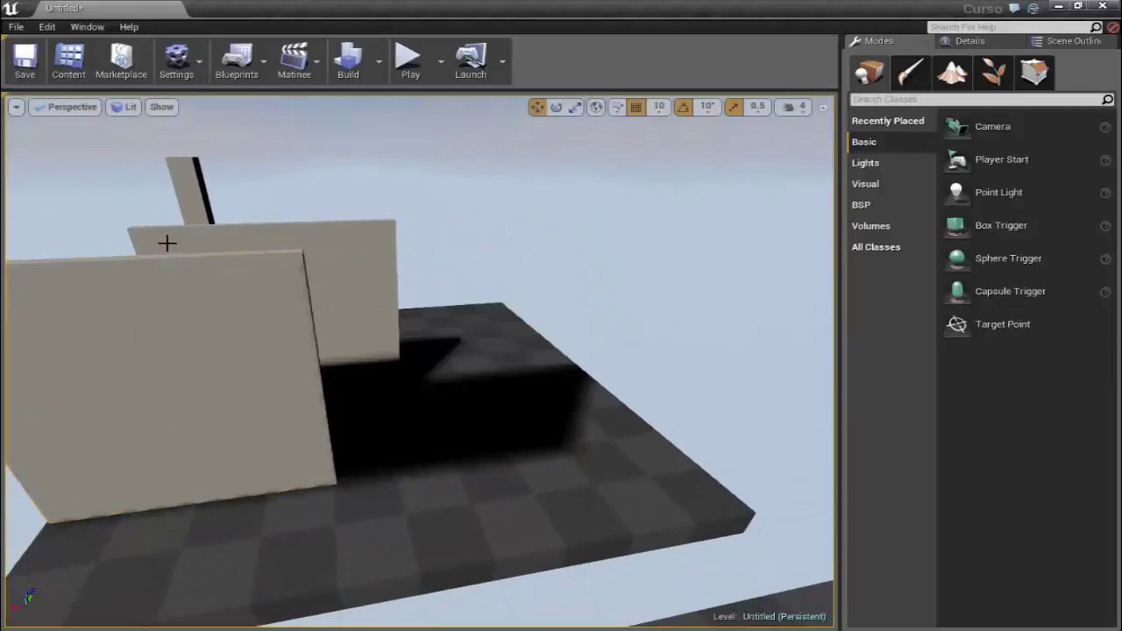
Step: Select the remaining left wall and frame both walls in view
click(206, 289)
right_drag(306, 290, 333, 294)
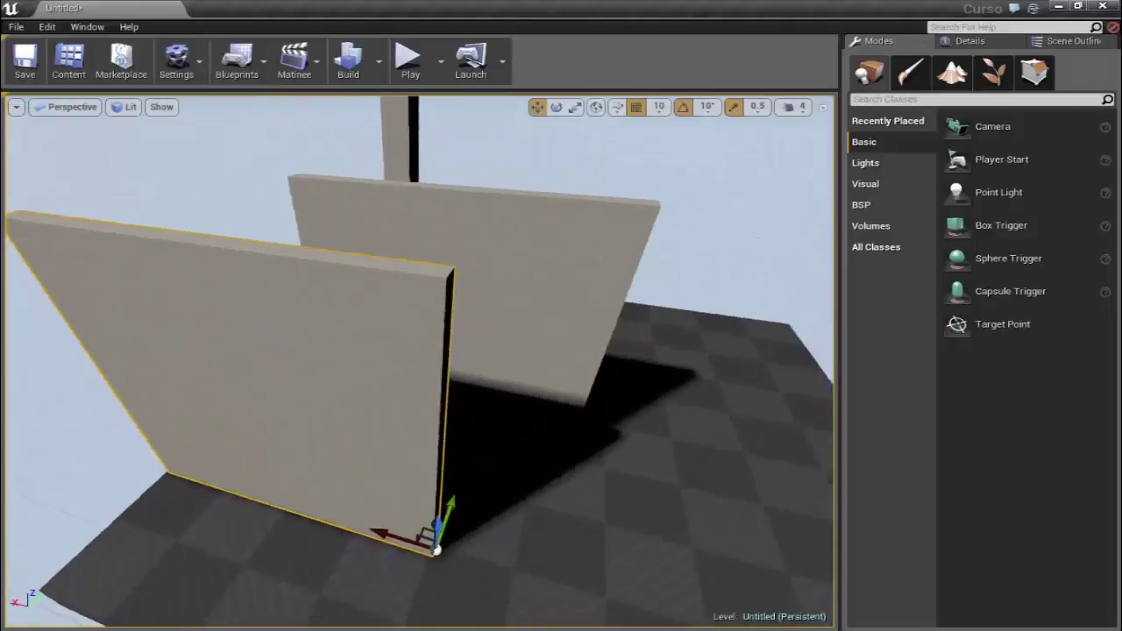
mouse_move(333, 294)
right_down()
mouse_move(477, 348)
mouse_move(475, 316)
mouse_move(473, 331)
right_up()
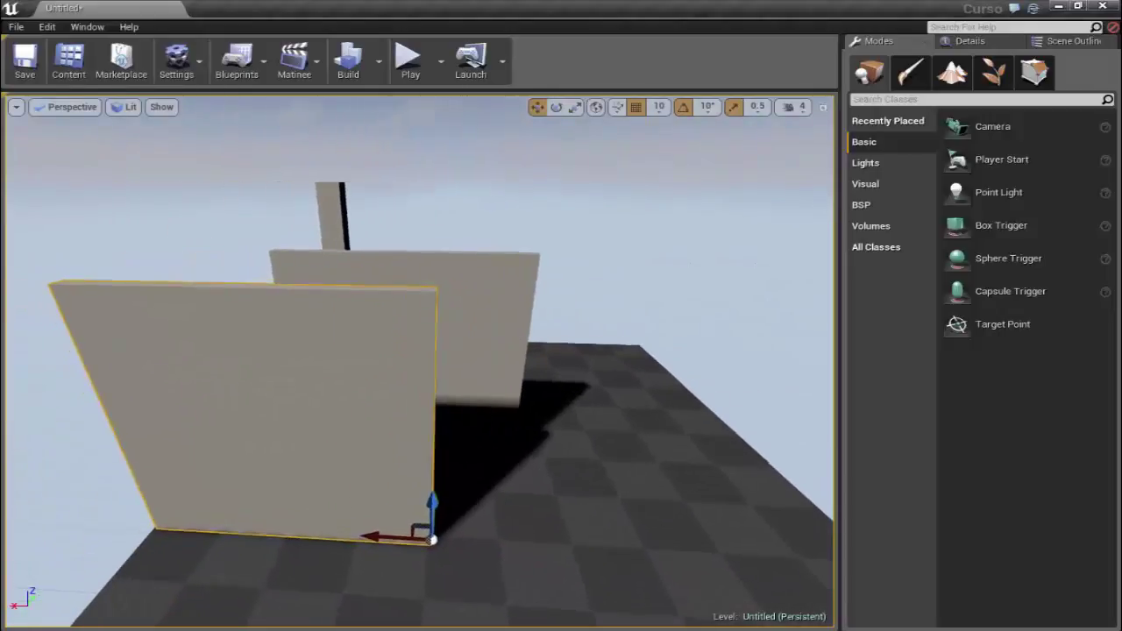
right_drag(473, 331, 453, 323)
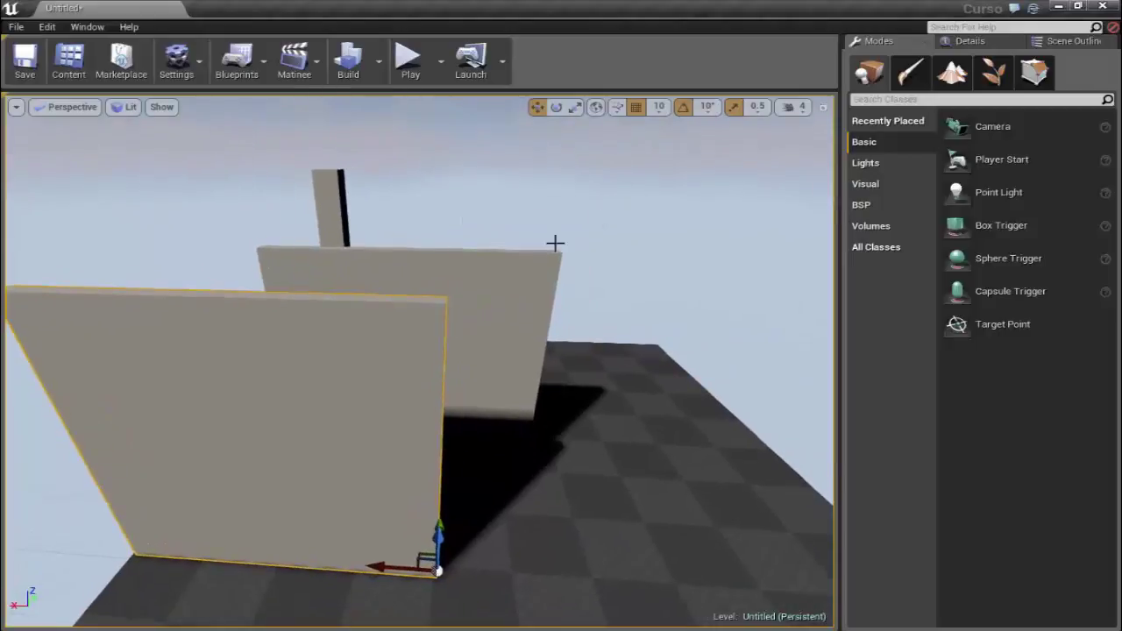
right_drag(514, 293, 505, 292)
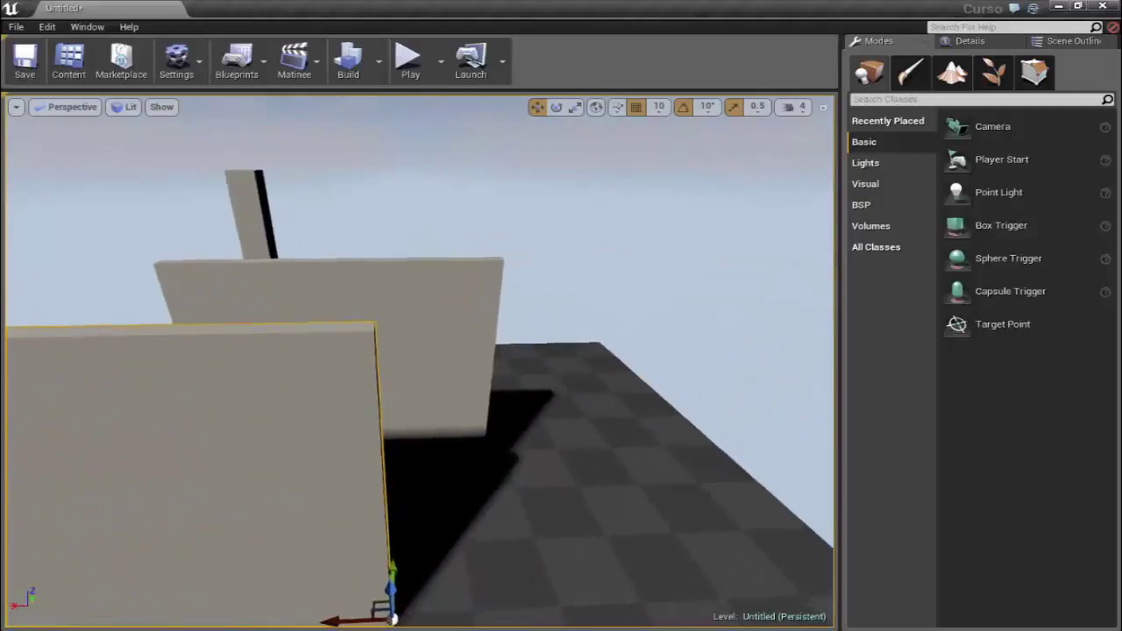
right_drag(437, 320, 429, 324)
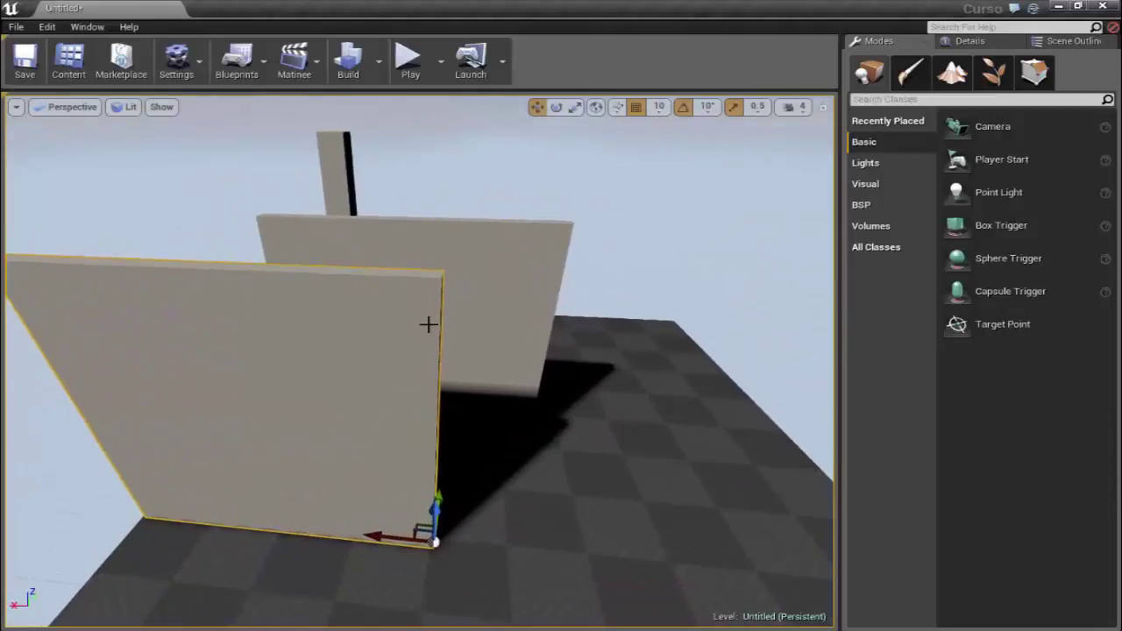
right_drag(374, 431, 374, 431)
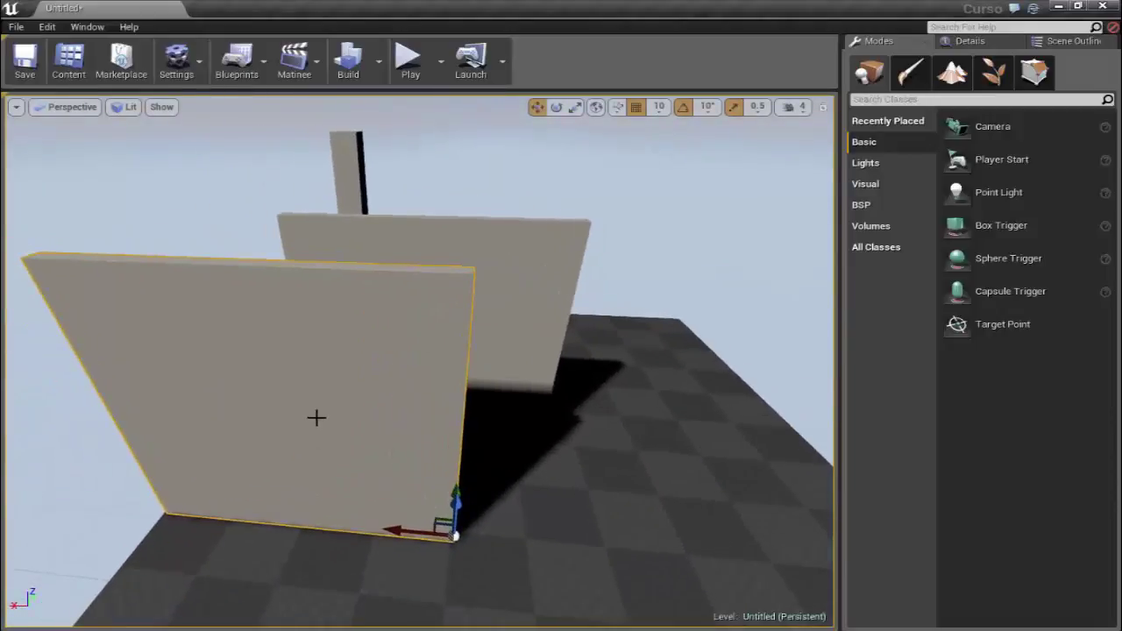
right_drag(372, 517, 372, 516)
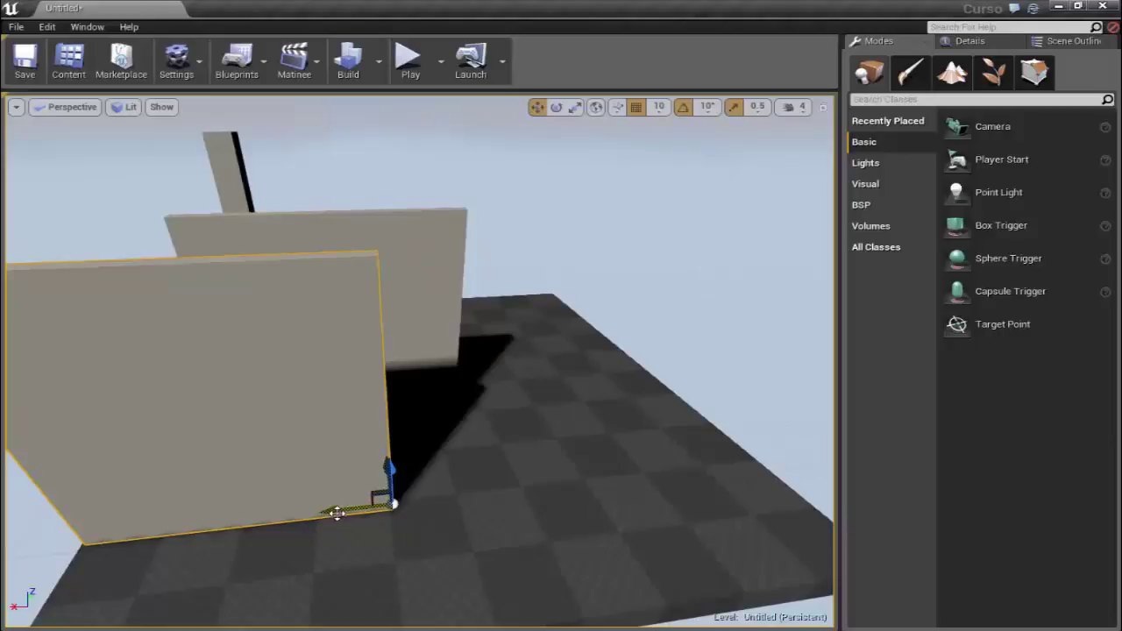
Step: Alt-drag to duplicate the wall and spin the copy square about its vertical axis
alt+drag(337, 513, 487, 506)
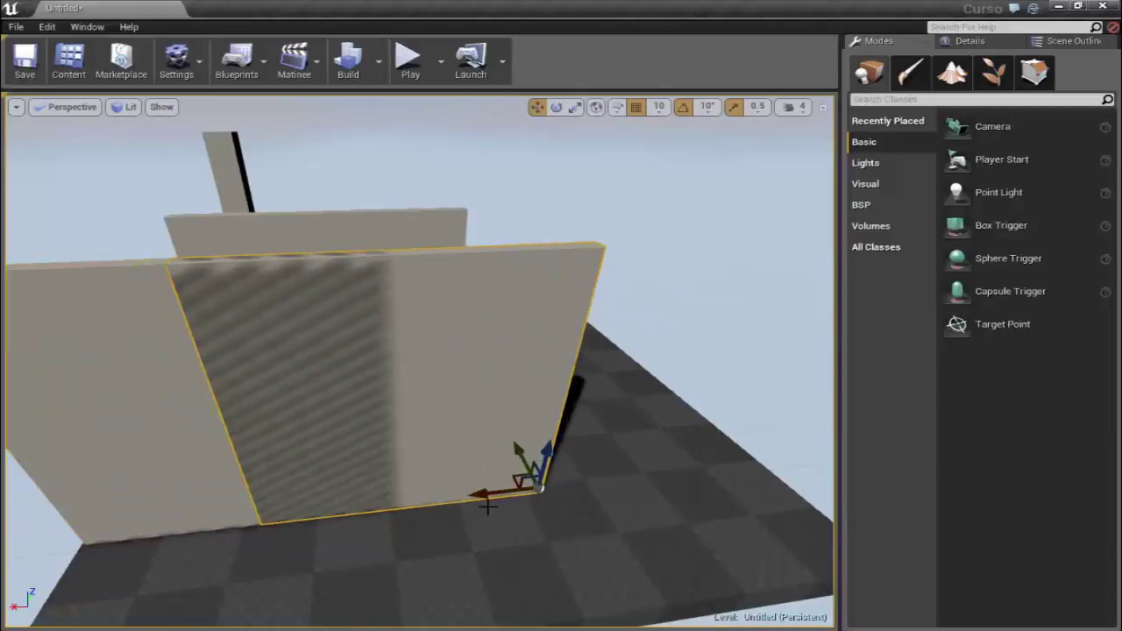
key(e)
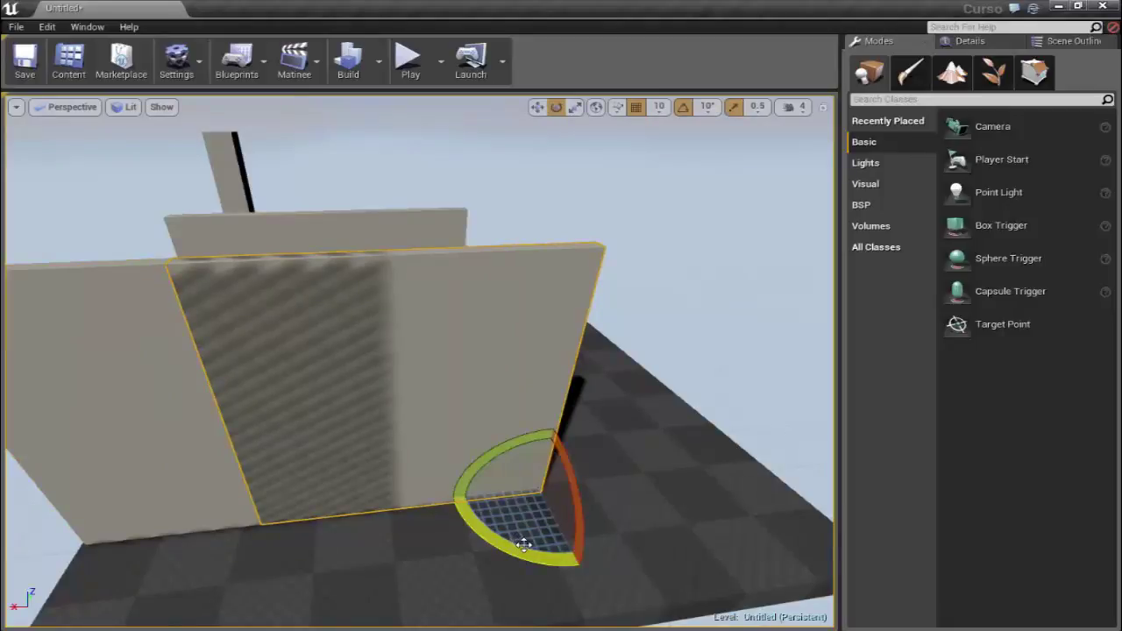
mouse_move(523, 544)
mouse_down()
mouse_move(618, 561)
mouse_move(614, 535)
mouse_up()
Step: Move the duplicate wall right along its axis, near the floor's right edge
click(458, 415)
key(w)
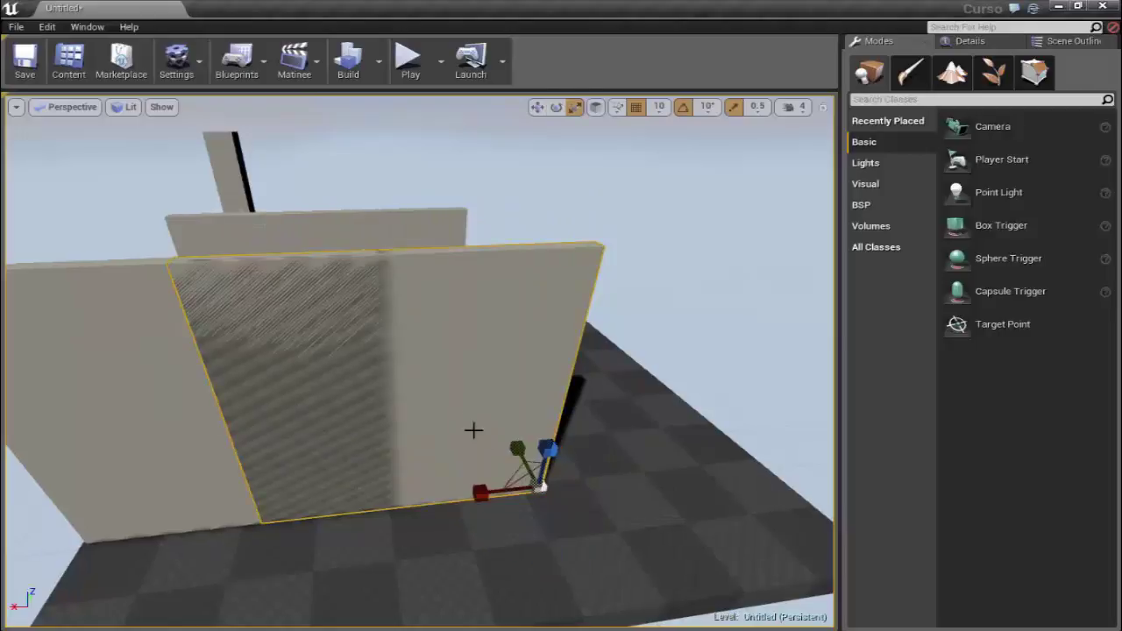
key(w)
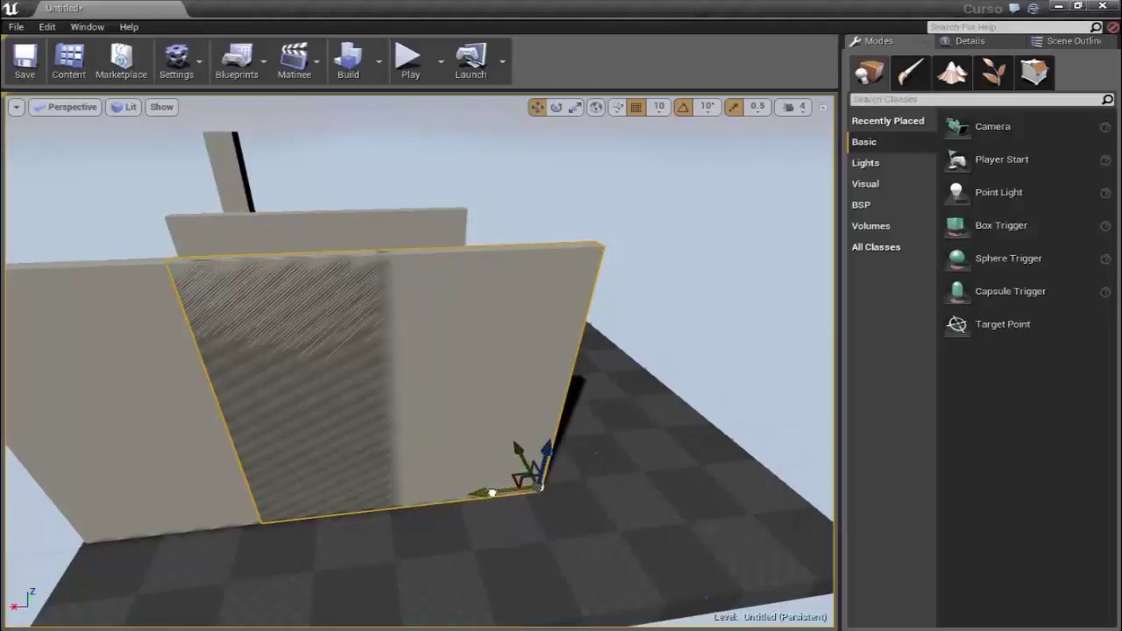
drag(492, 492, 680, 453)
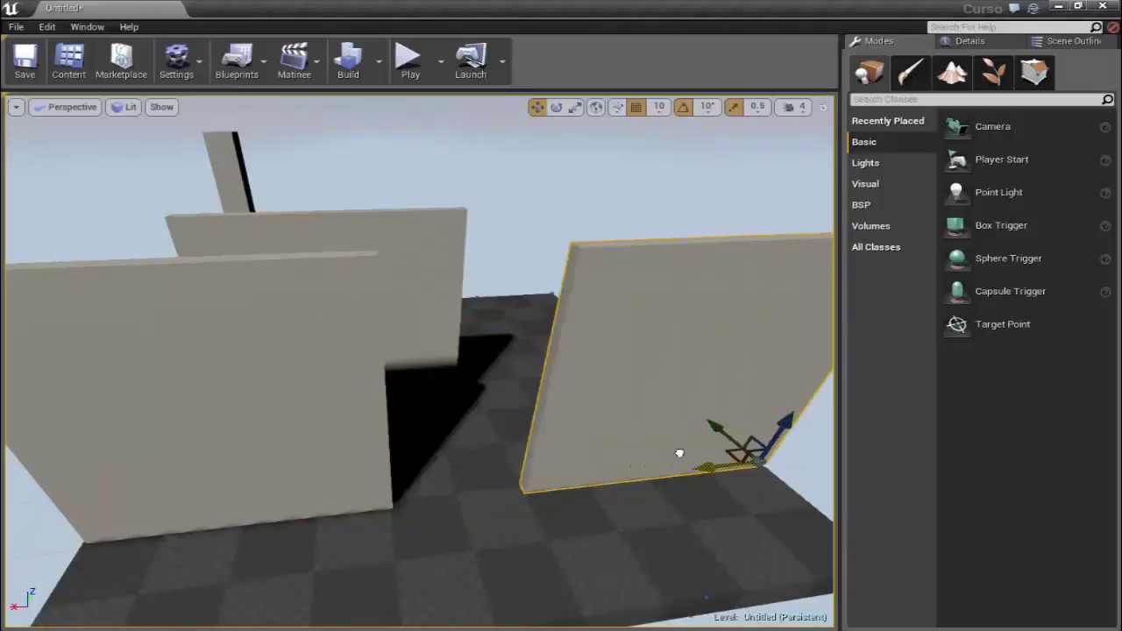
mouse_move(680, 453)
mouse_down()
mouse_move(688, 451)
mouse_move(601, 454)
mouse_move(691, 445)
mouse_move(639, 448)
mouse_move(673, 447)
mouse_up()
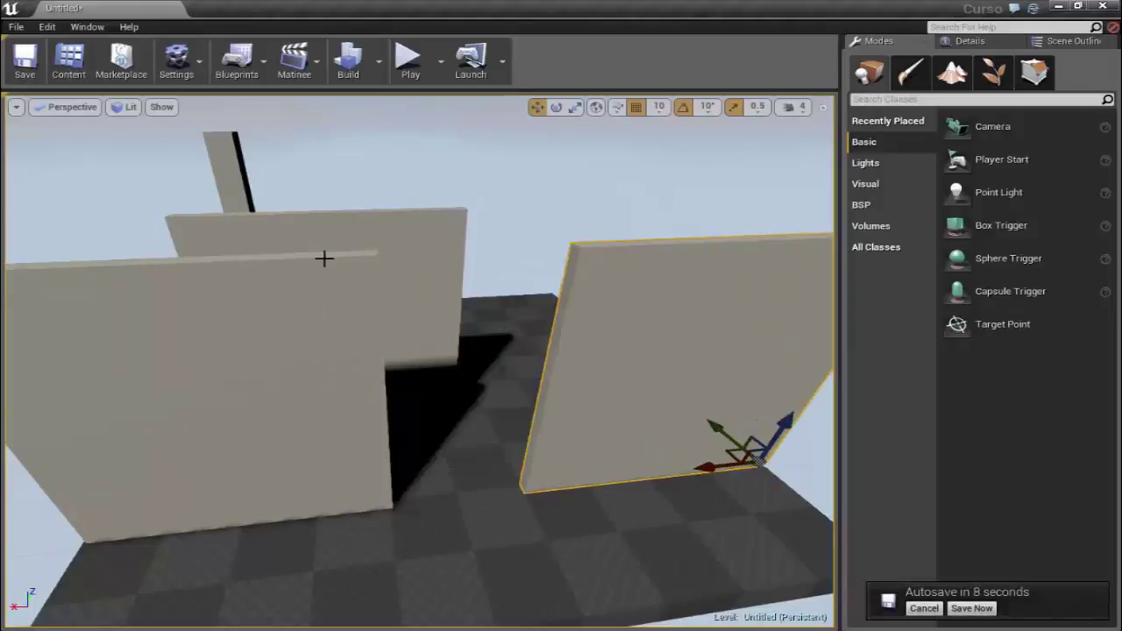
Step: Select the front-left wall and fly the camera back and around to reframe it
click(360, 261)
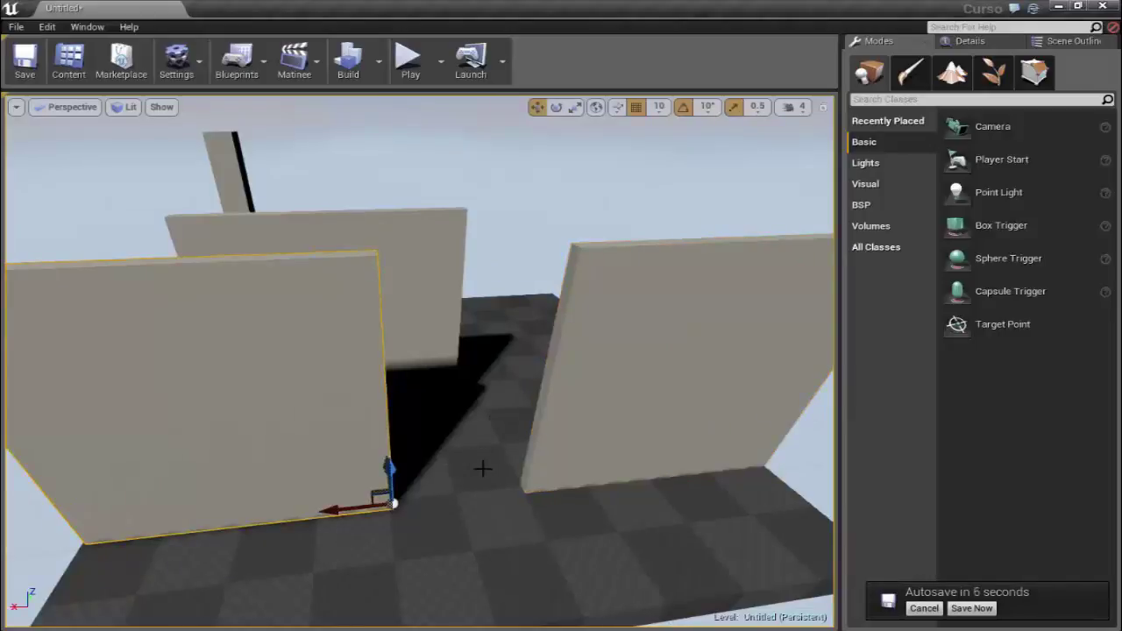
right_drag(428, 319, 418, 333)
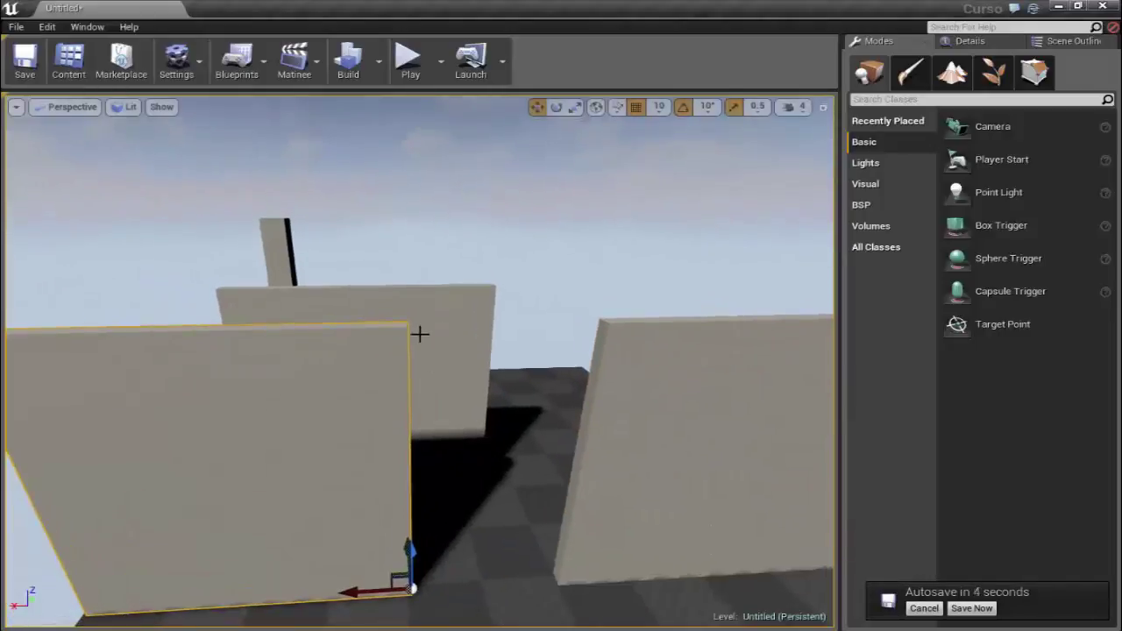
scroll(411, 296, down, 2)
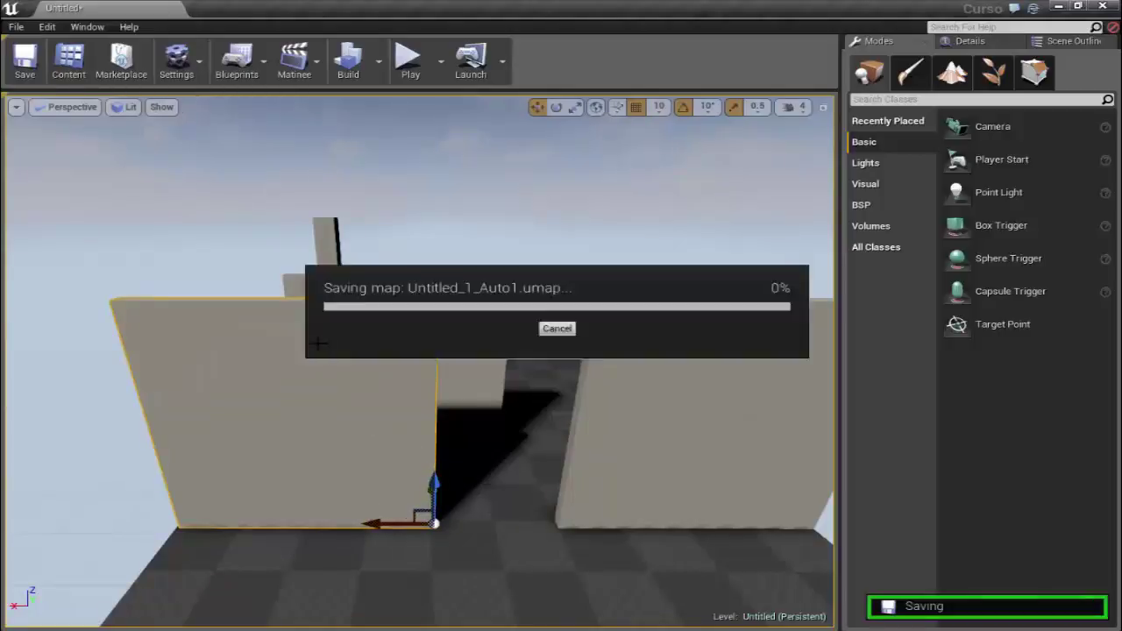
mouse_move(421, 351)
right_down()
mouse_move(491, 386)
mouse_move(473, 368)
right_up()
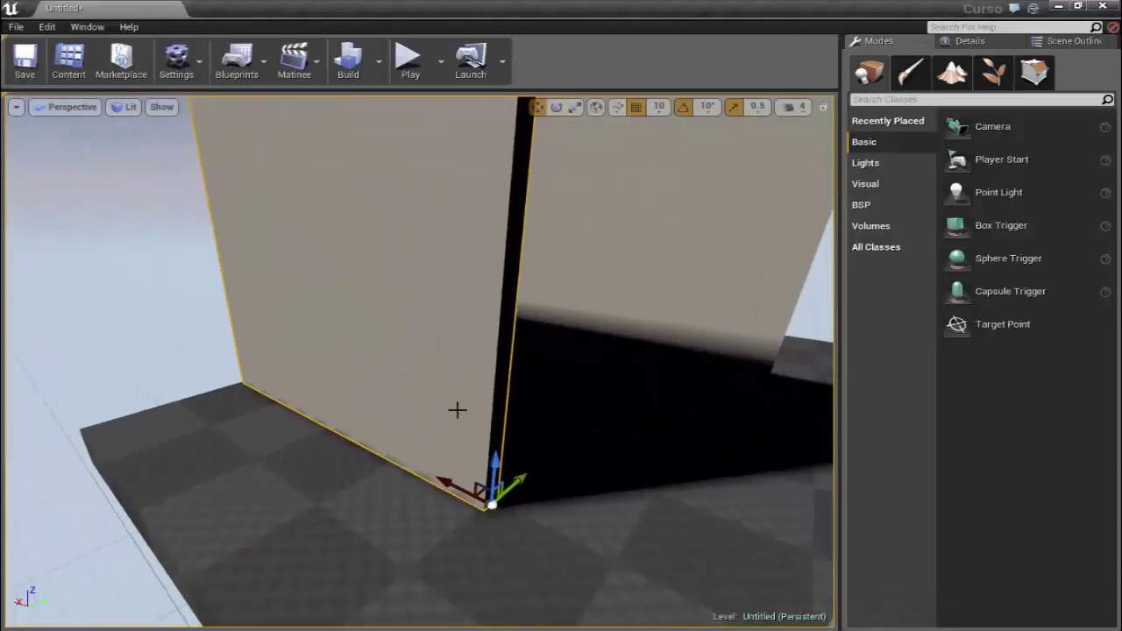
mouse_move(444, 257)
right_down()
mouse_move(412, 263)
mouse_move(455, 278)
right_up()
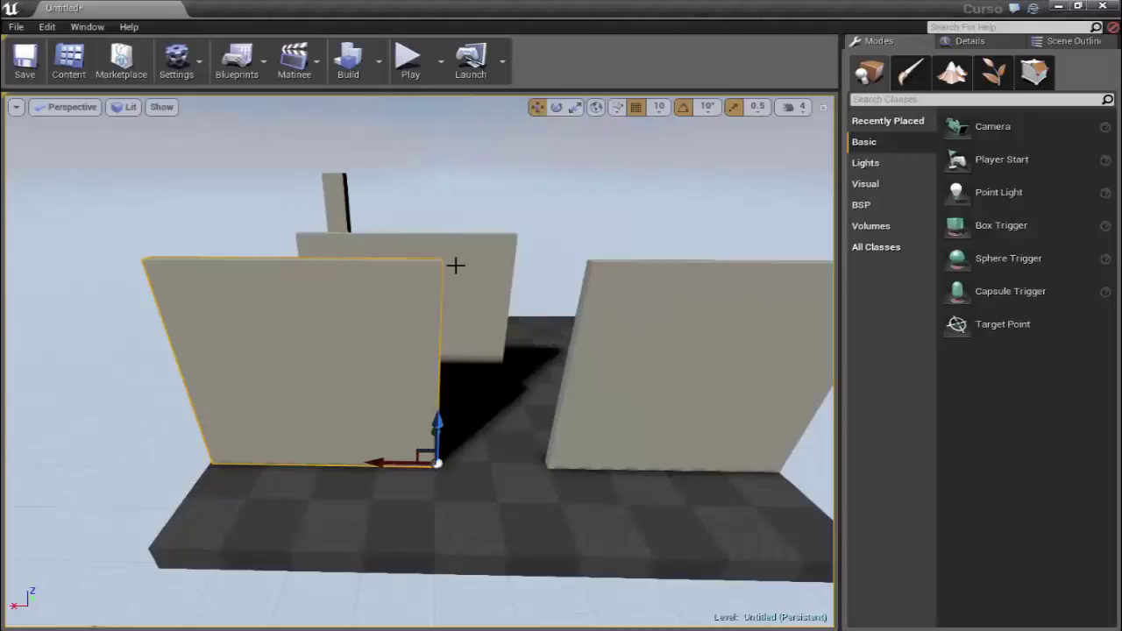
Step: Place a Wall_Door_400x400 piece from the Architecture assets into the level
click(69, 60)
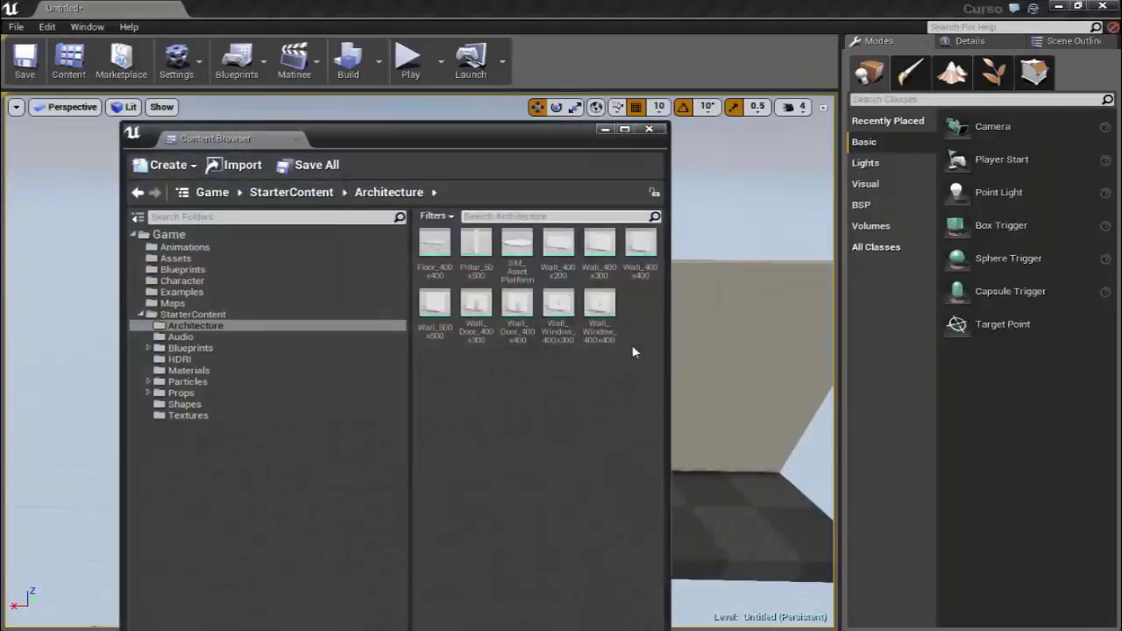
drag(517, 304, 682, 466)
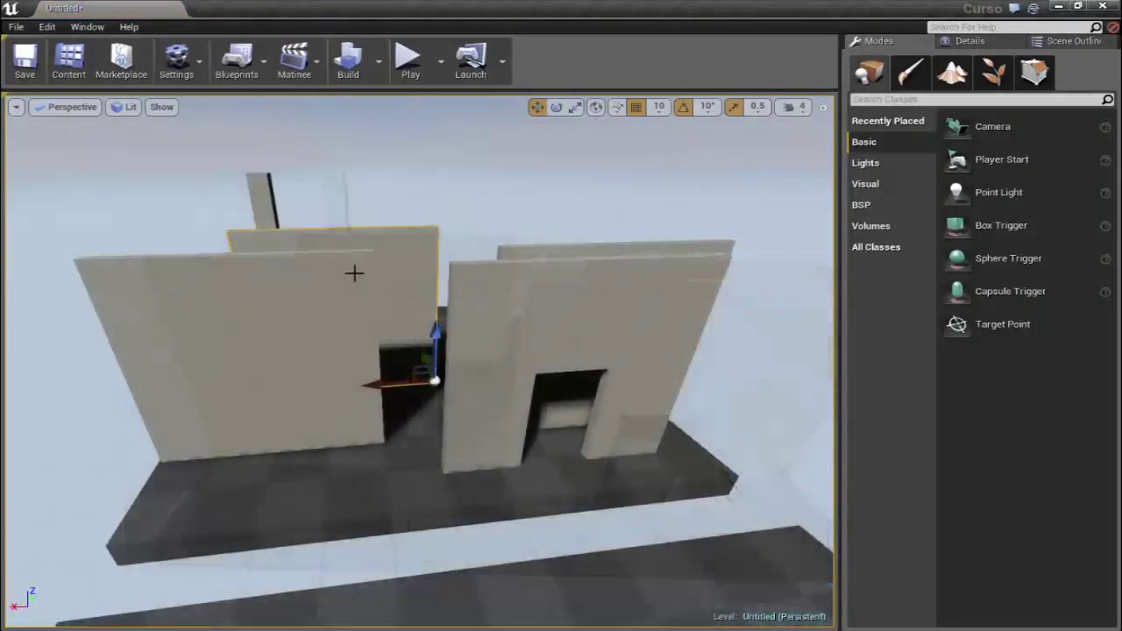
right_drag(431, 441, 436, 422)
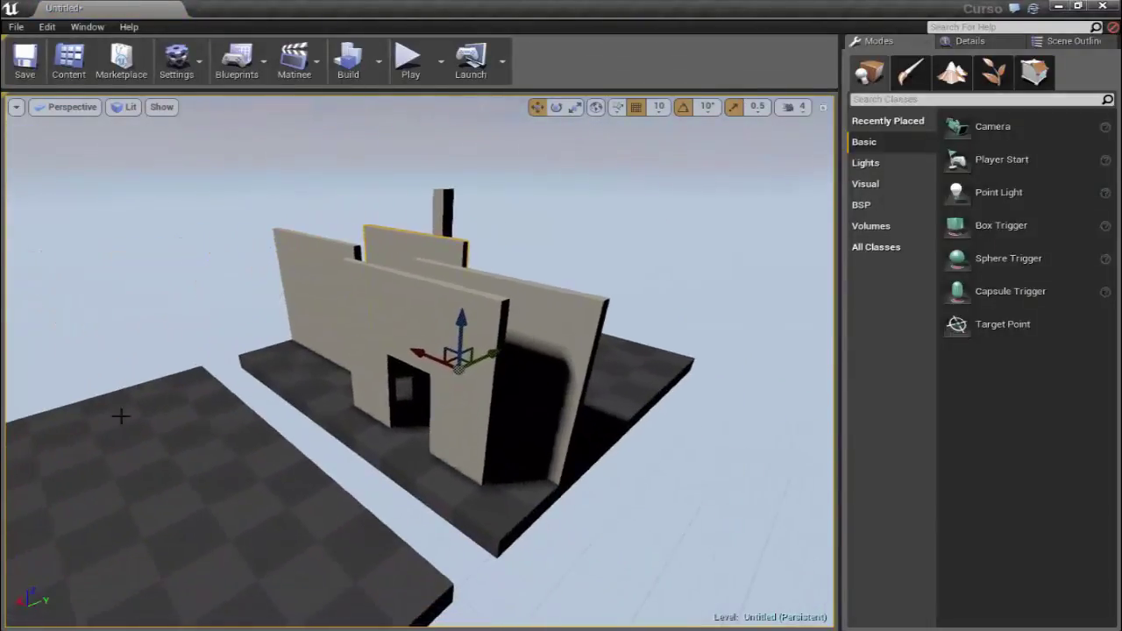
Step: Select the left, door and right-end walls, then fly around to inspect the door wall closely
click(313, 256)
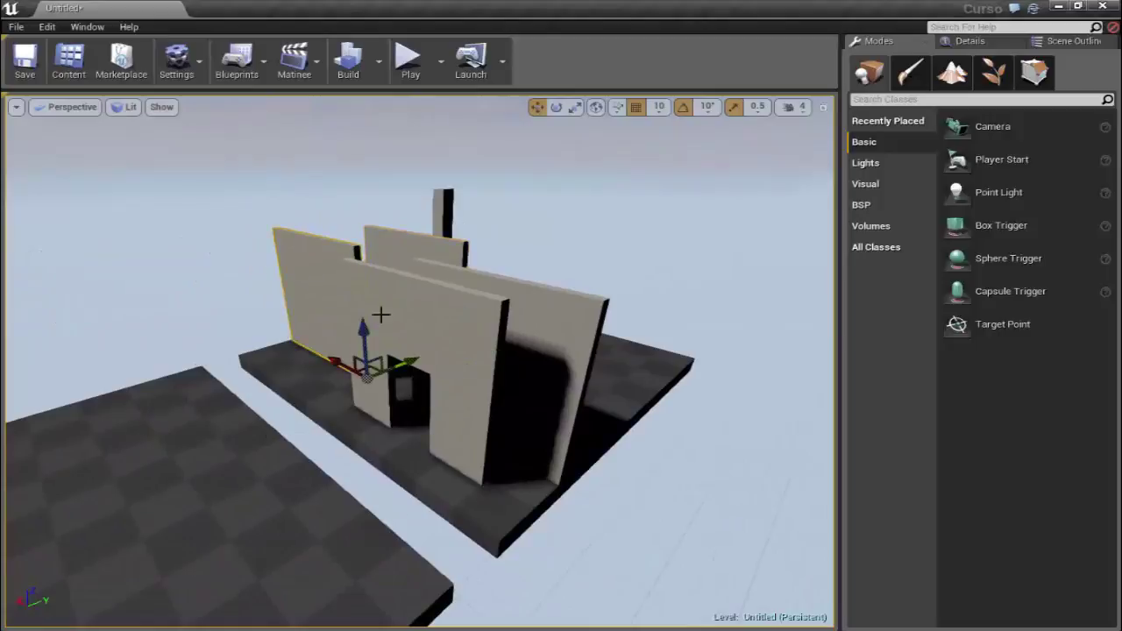
click(380, 316)
click(541, 315)
right_drag(431, 441, 432, 441)
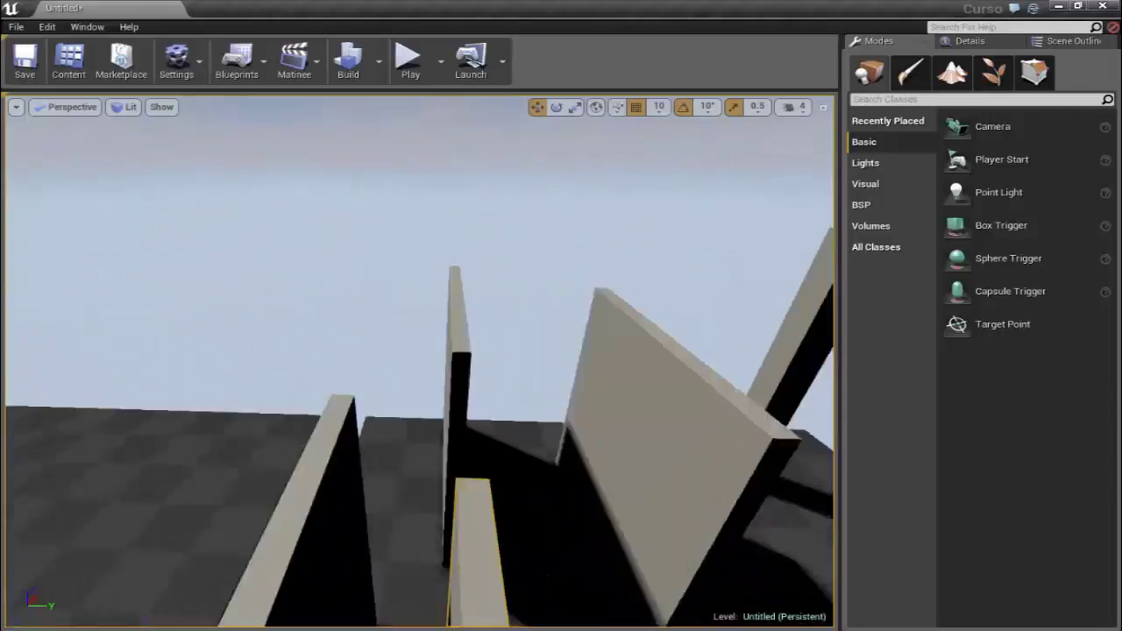
right_drag(361, 427, 521, 438)
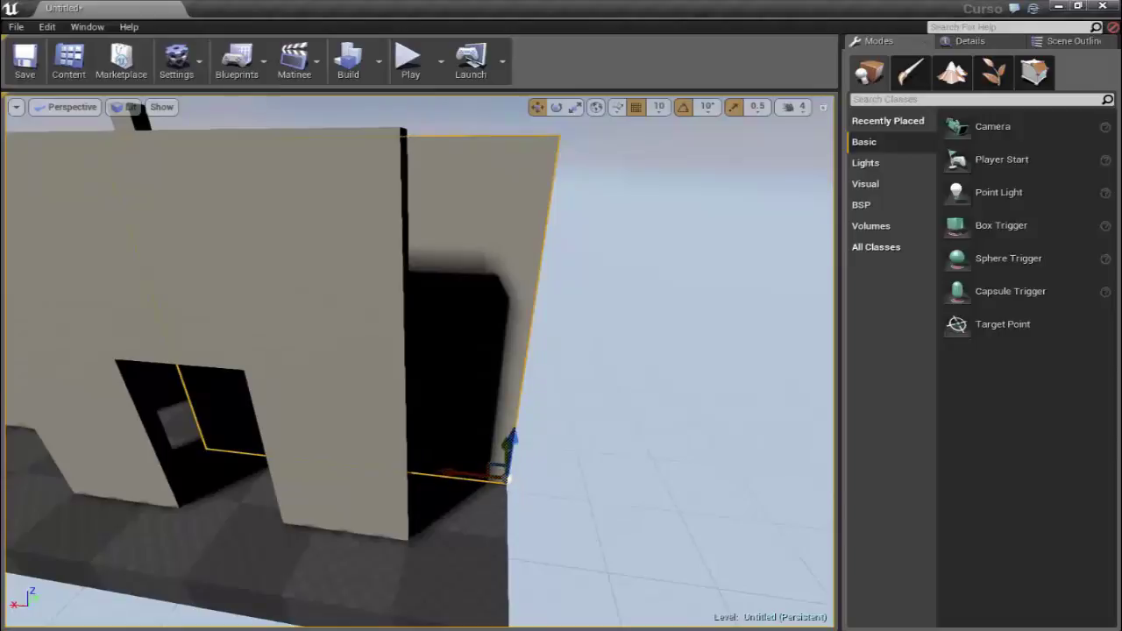
mouse_move(504, 474)
right_down()
mouse_move(536, 301)
mouse_move(546, 506)
right_up()
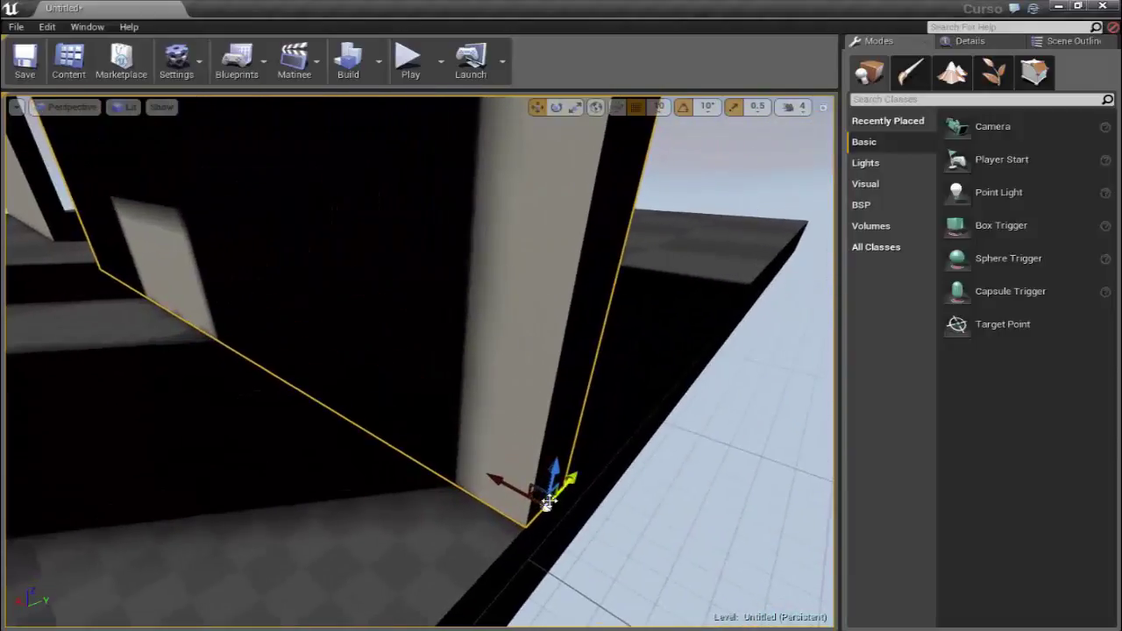
right_drag(546, 507, 497, 566)
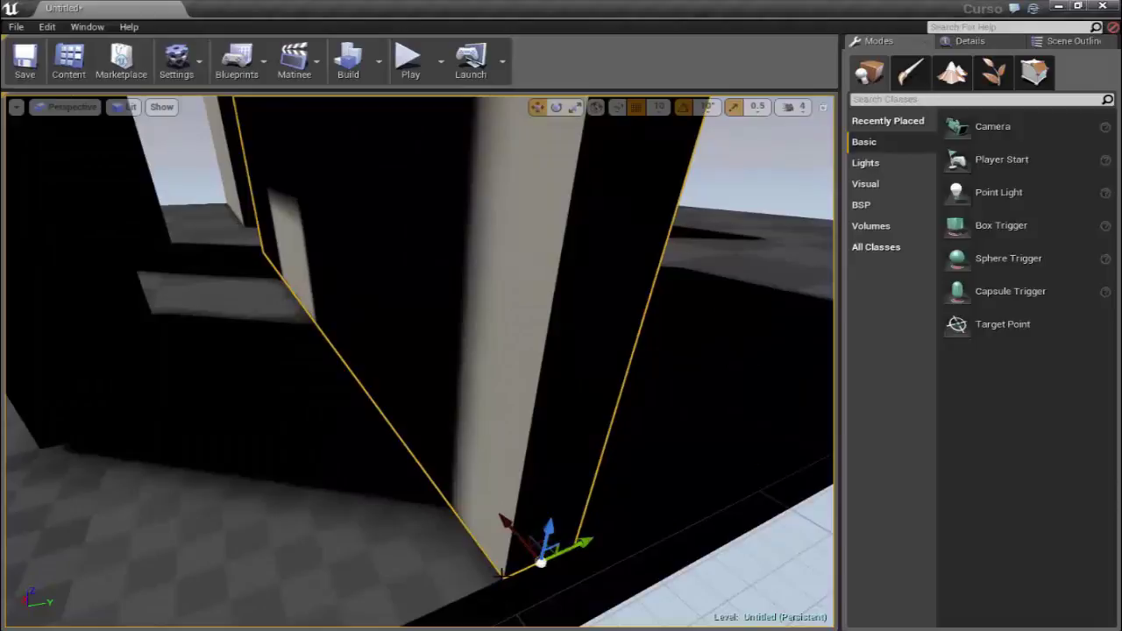
mouse_move(454, 488)
right_down()
mouse_move(433, 547)
mouse_move(526, 414)
mouse_move(268, 333)
right_up()
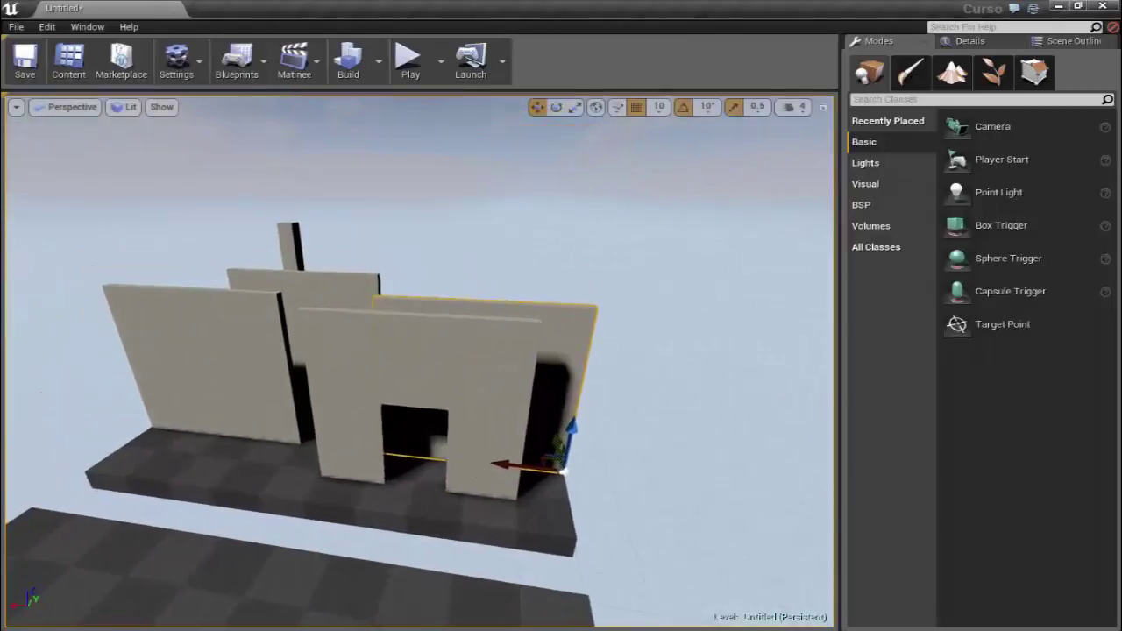
Step: Delete the door wall, then slide the left wall along X toward the right wall
key(Delete)
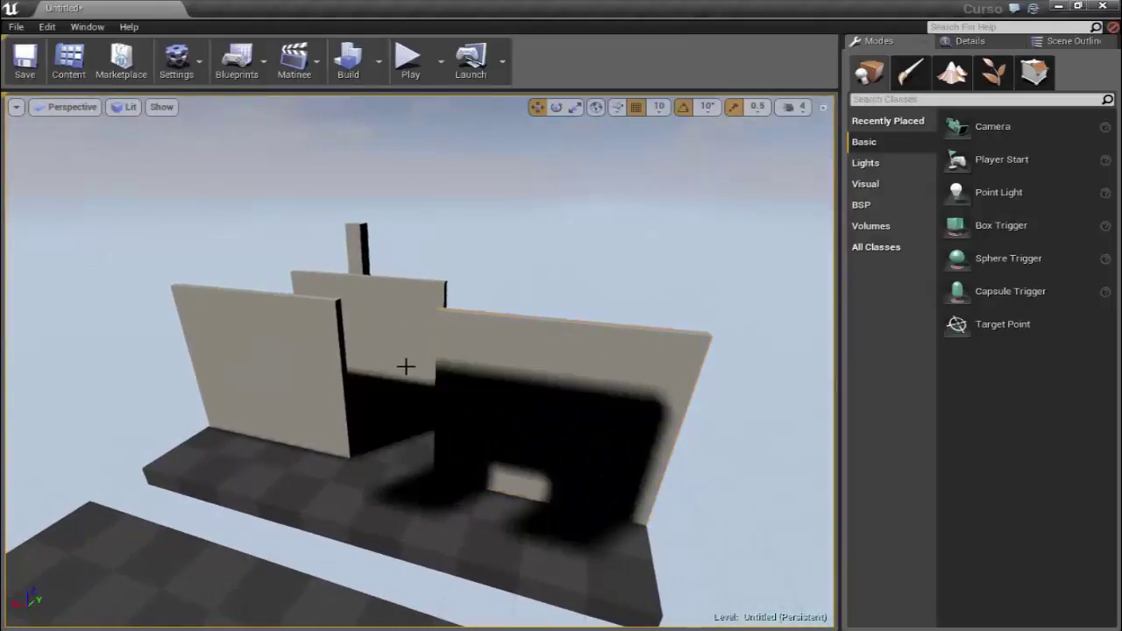
mouse_move(351, 303)
right_down()
mouse_move(411, 325)
mouse_move(310, 373)
right_up()
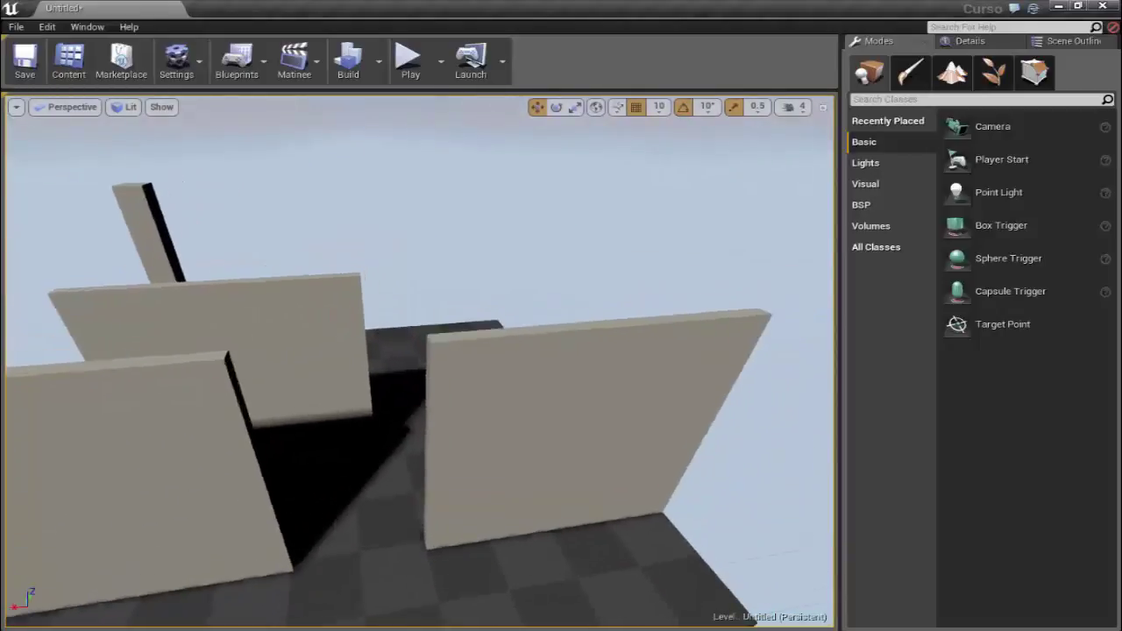
click(197, 314)
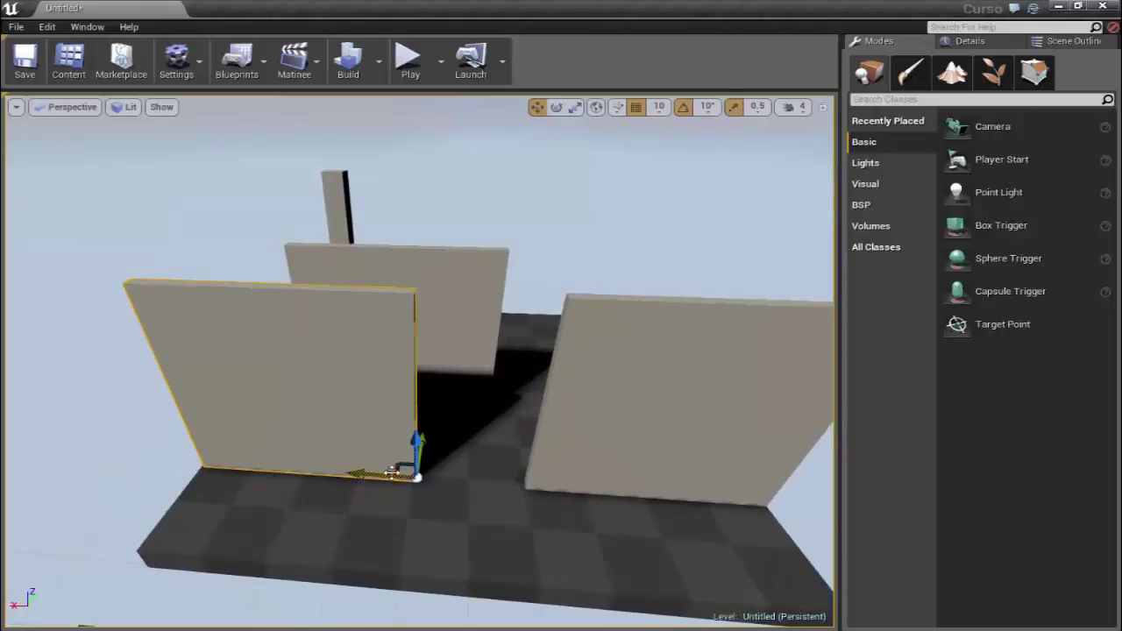
mouse_move(367, 473)
mouse_down()
mouse_move(461, 478)
mouse_move(450, 477)
mouse_up()
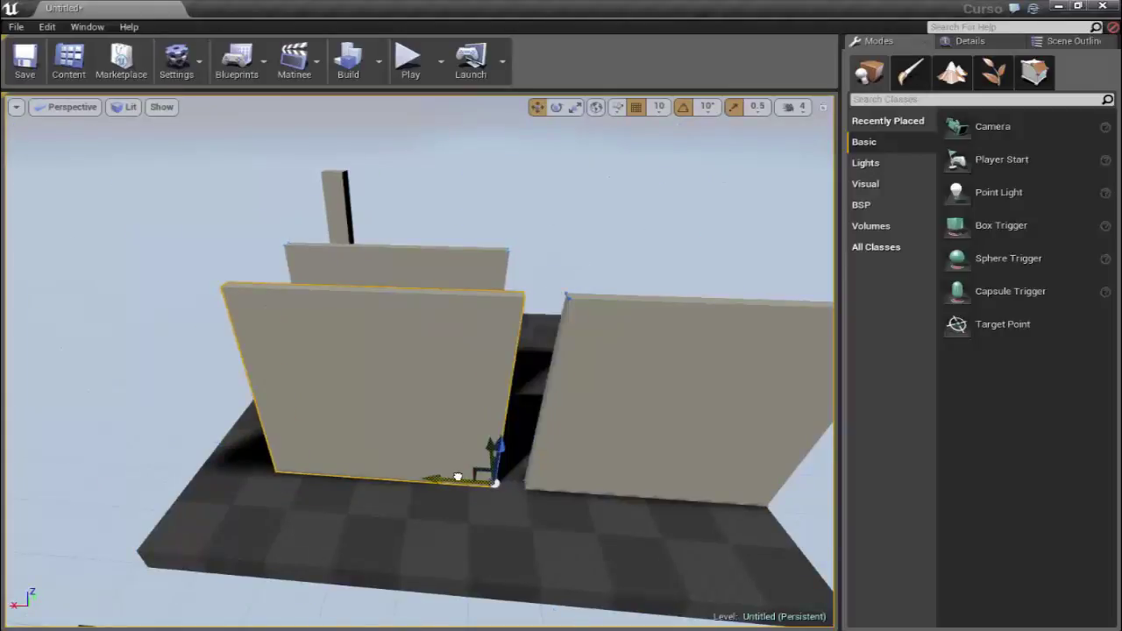
drag(453, 476, 461, 476)
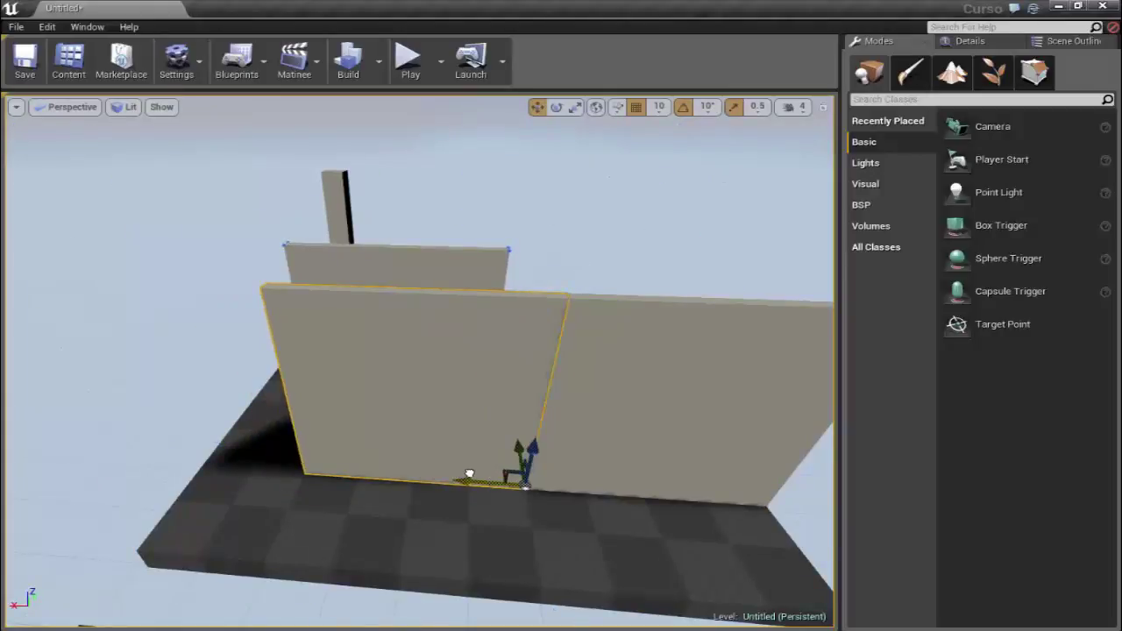
mouse_move(404, 511)
right_down()
mouse_move(368, 491)
mouse_move(448, 397)
mouse_move(521, 195)
right_up()
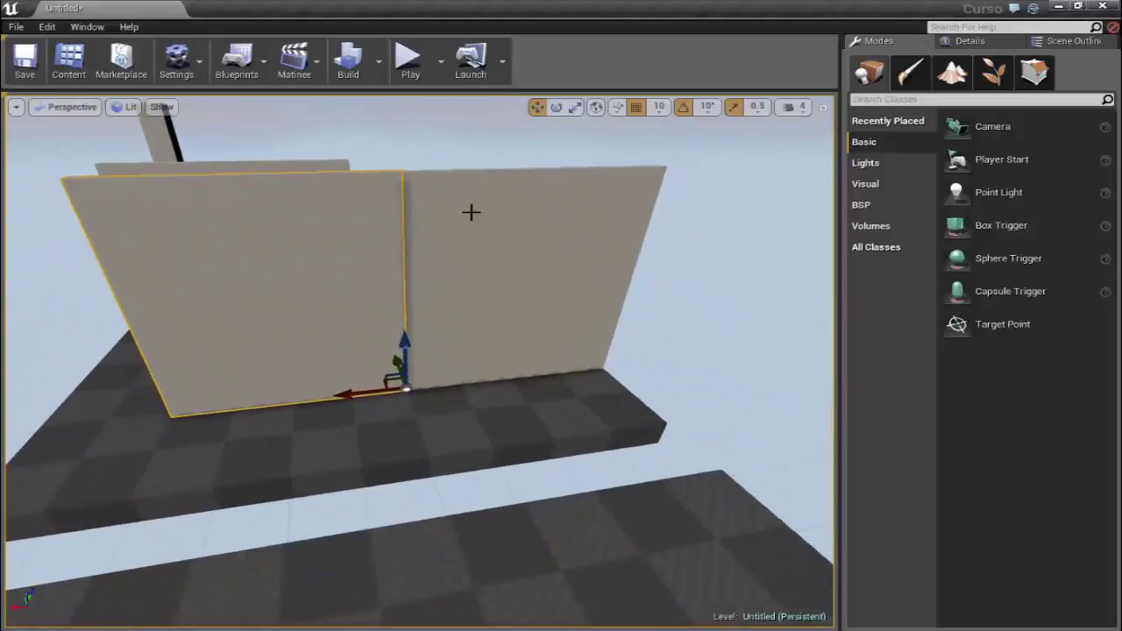
Step: Turn off grid snapping and nudge the left wall until its edge meets the right wall
click(634, 109)
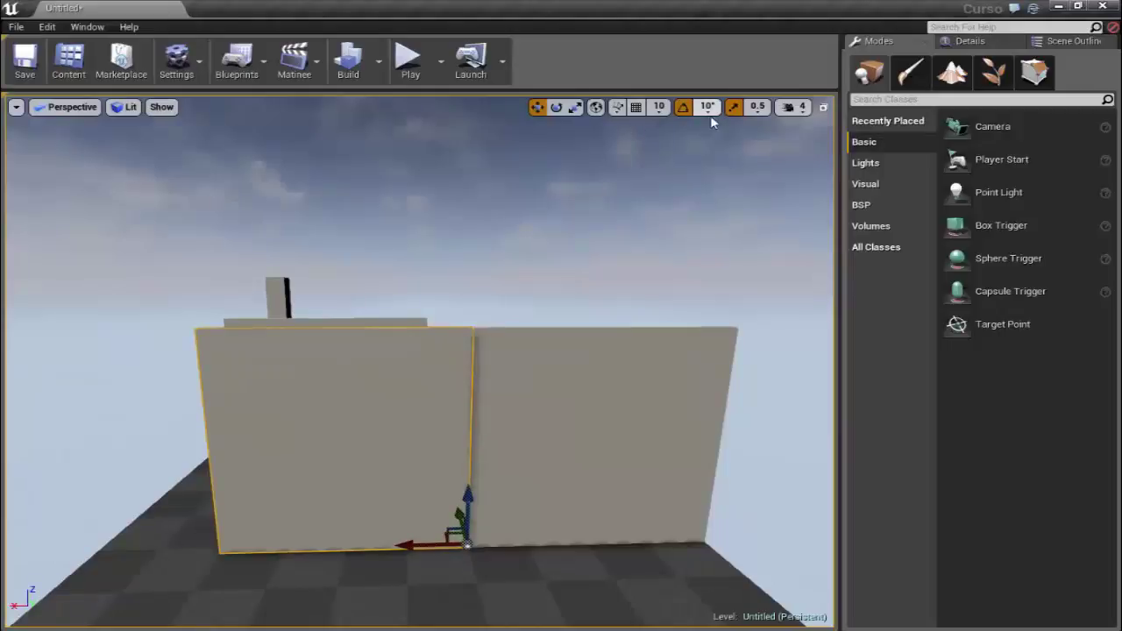
right_drag(398, 527, 358, 343)
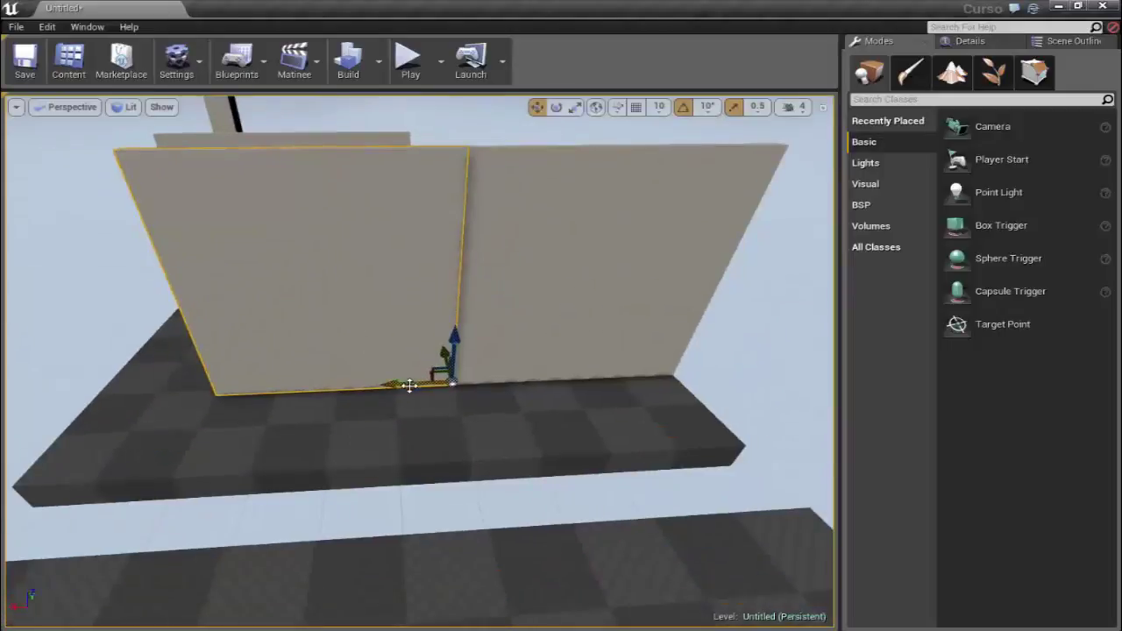
drag(410, 385, 410, 391)
scroll(409, 391, down, 6)
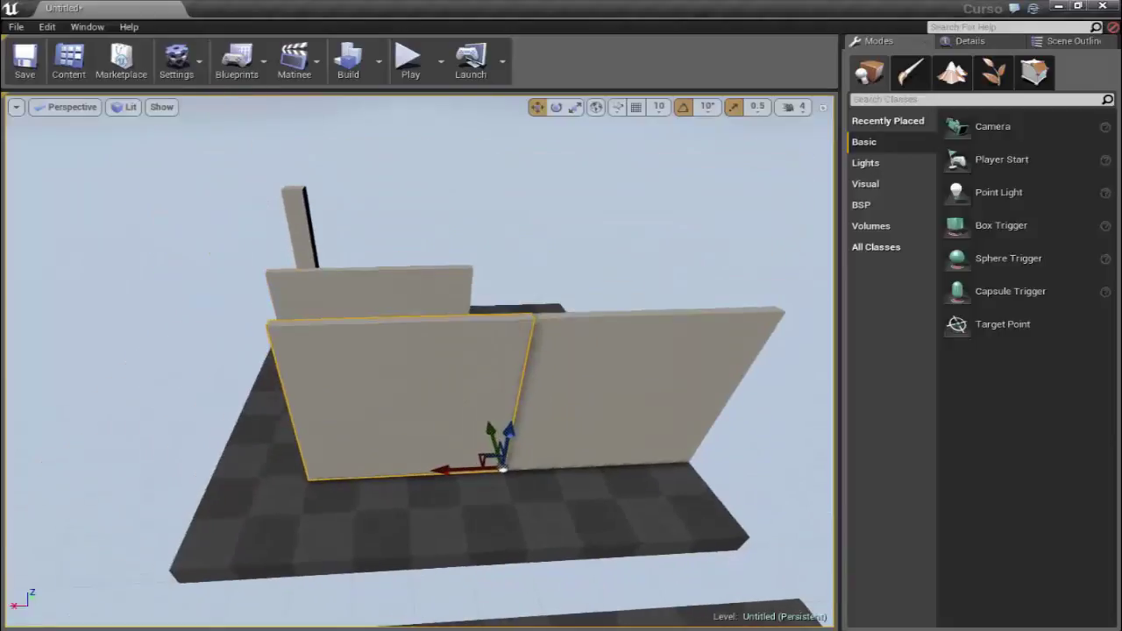
right_drag(379, 379, 378, 474)
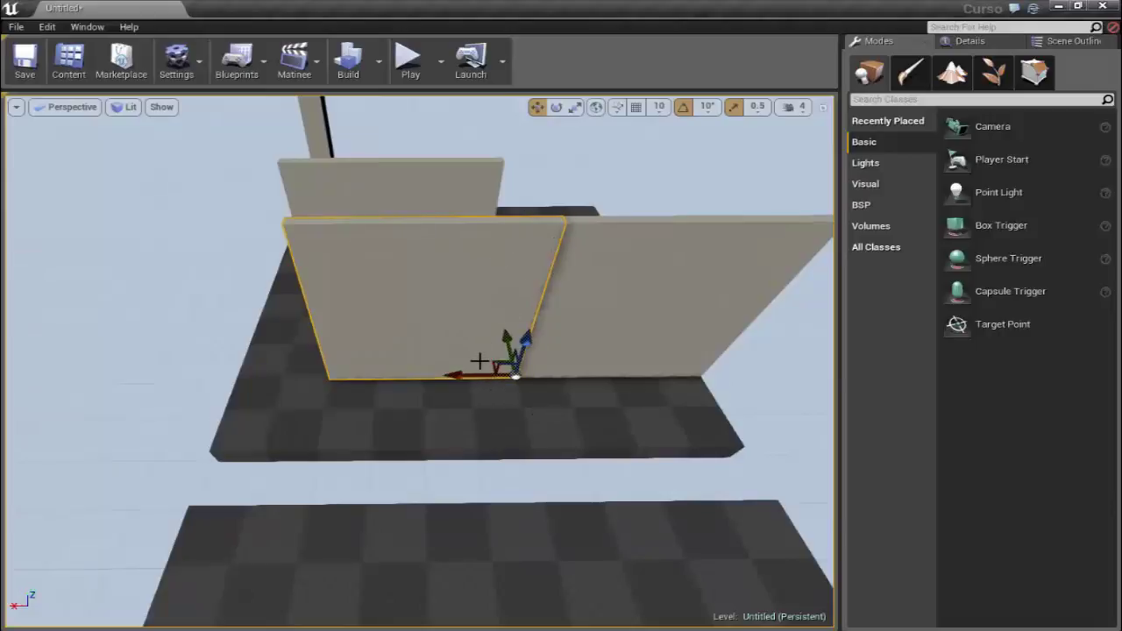
drag(469, 372, 279, 365)
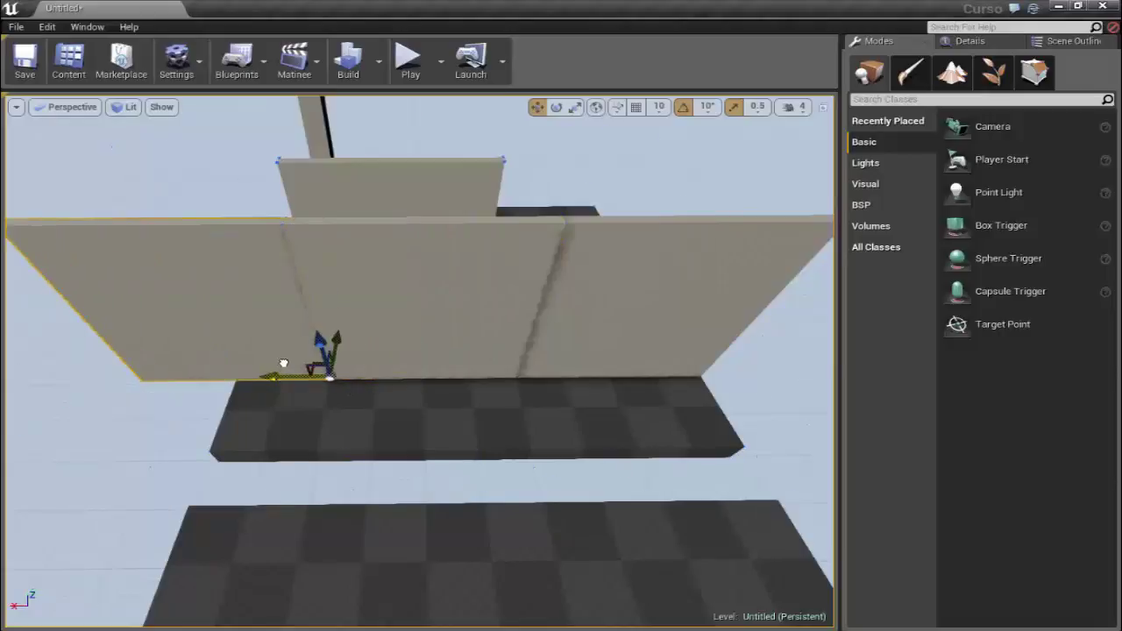
mouse_move(288, 363)
right_down()
mouse_move(368, 333)
mouse_move(449, 390)
right_up()
click(361, 377)
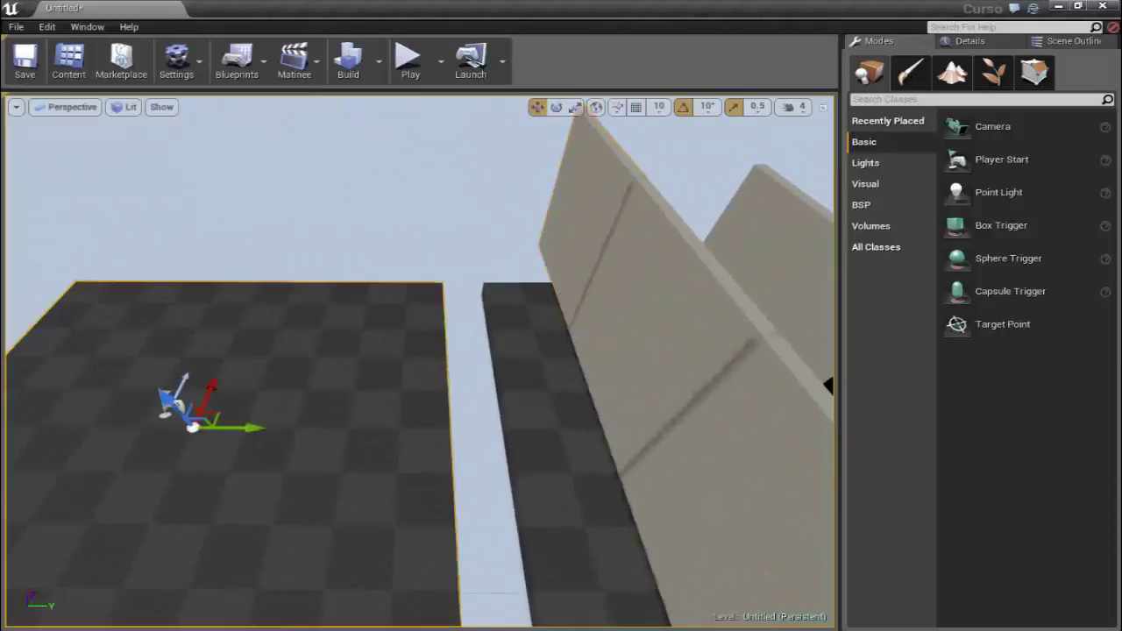
right_drag(361, 377, 256, 242)
right_drag(378, 279, 378, 279)
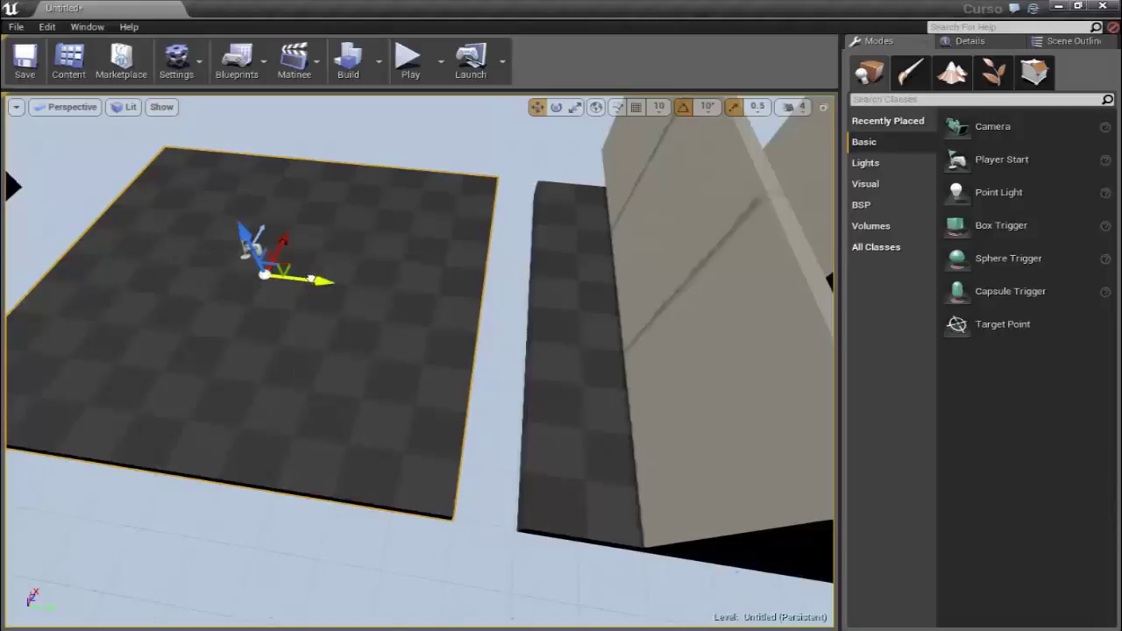
drag(311, 278, 461, 304)
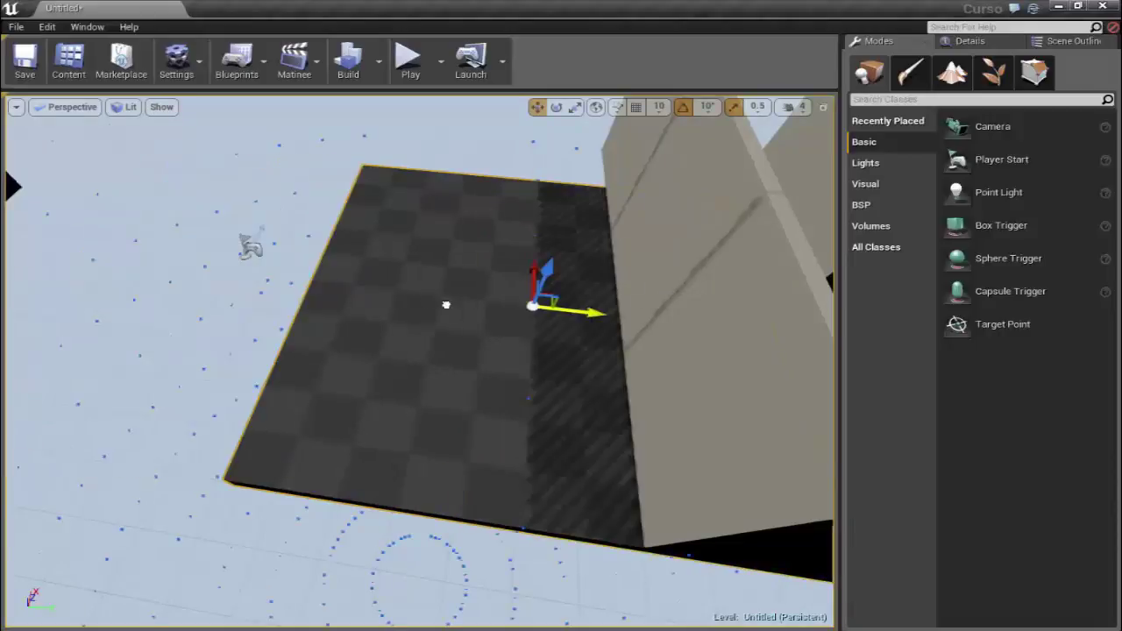
key(ctrl+z)
key(ctrl+y)
key(ctrl+z)
key(ctrl+y)
key(ctrl+z)
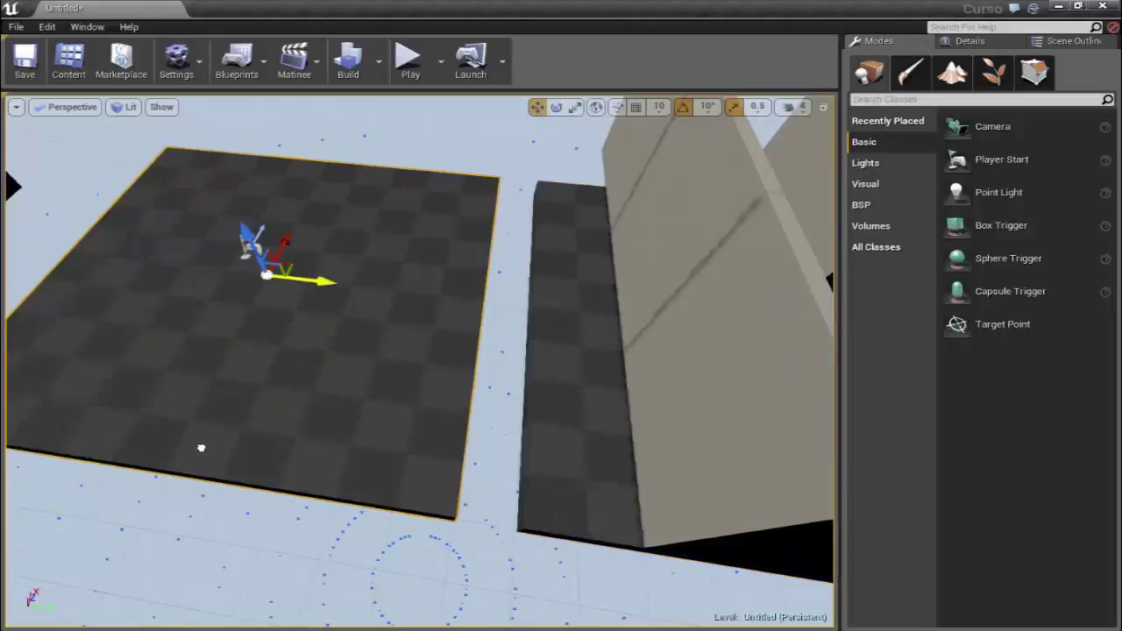
click(576, 394)
right_drag(576, 394, 576, 394)
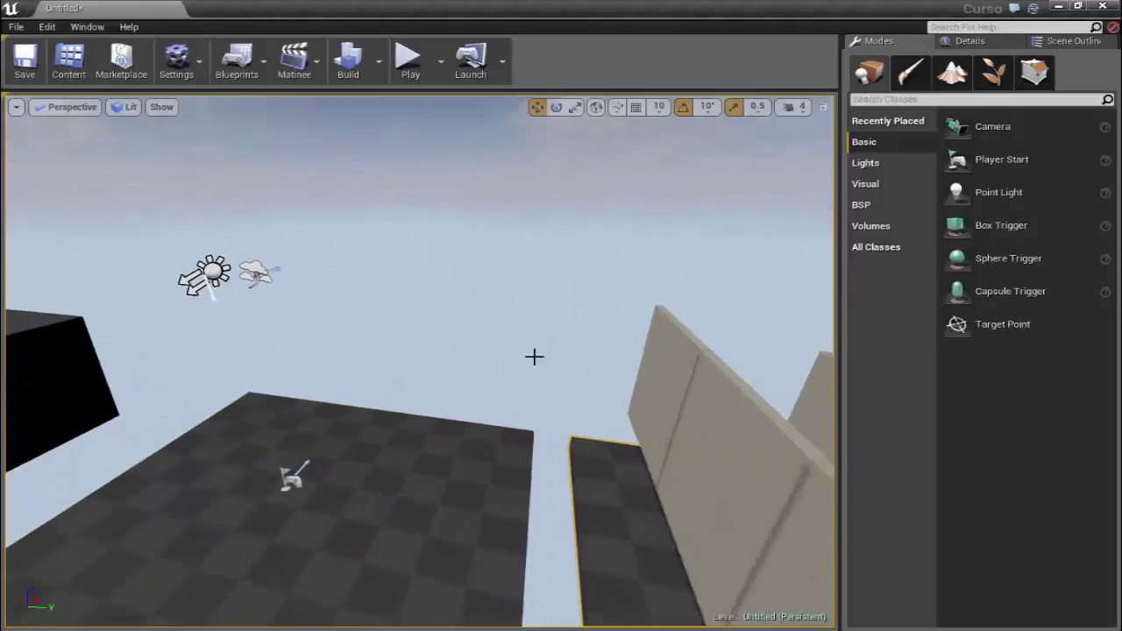
right_drag(403, 349, 403, 385)
click(403, 349)
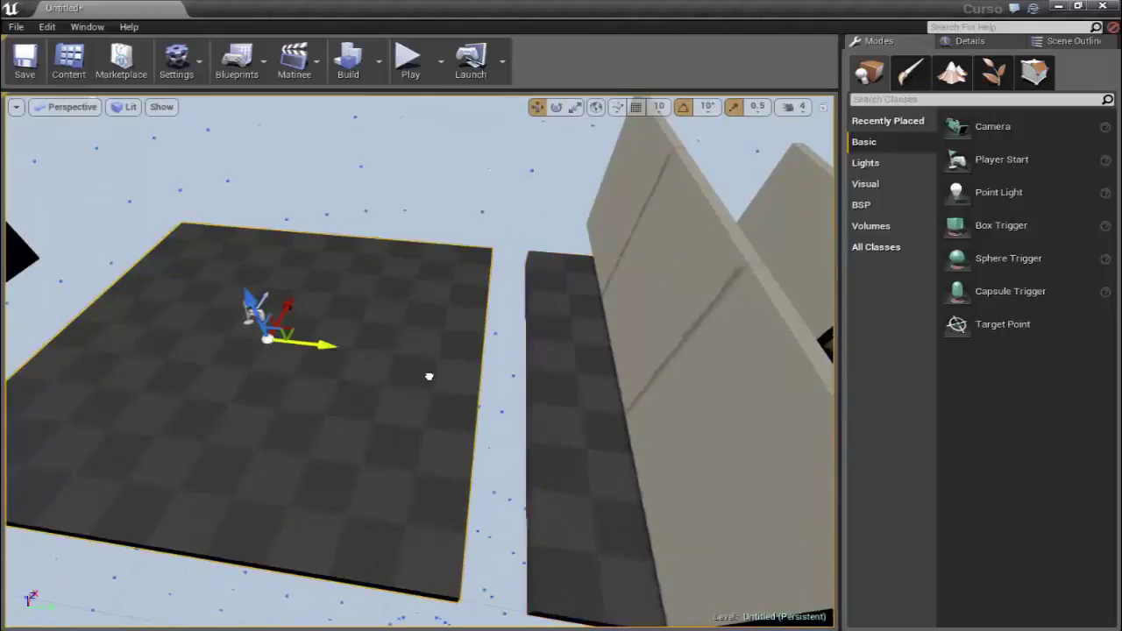
mouse_move(429, 379)
right_down()
mouse_move(438, 178)
mouse_move(385, 189)
mouse_move(412, 228)
right_up()
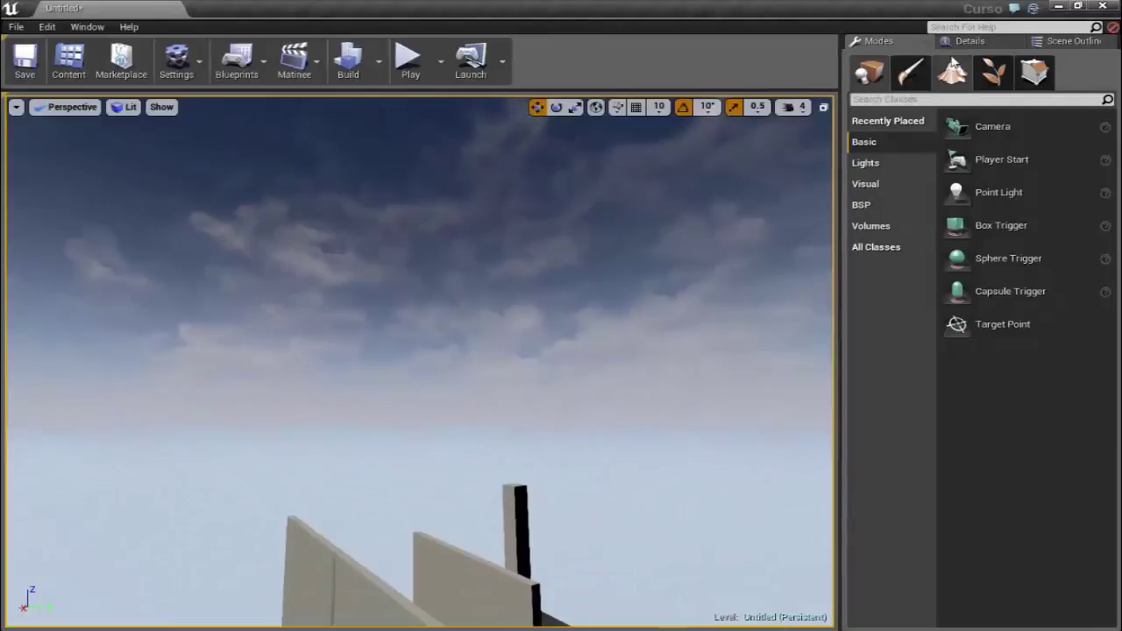
Step: Check BP_Sky_Sphere, tilt the view up to the sky and back down, then select Wall_400x403
click(975, 38)
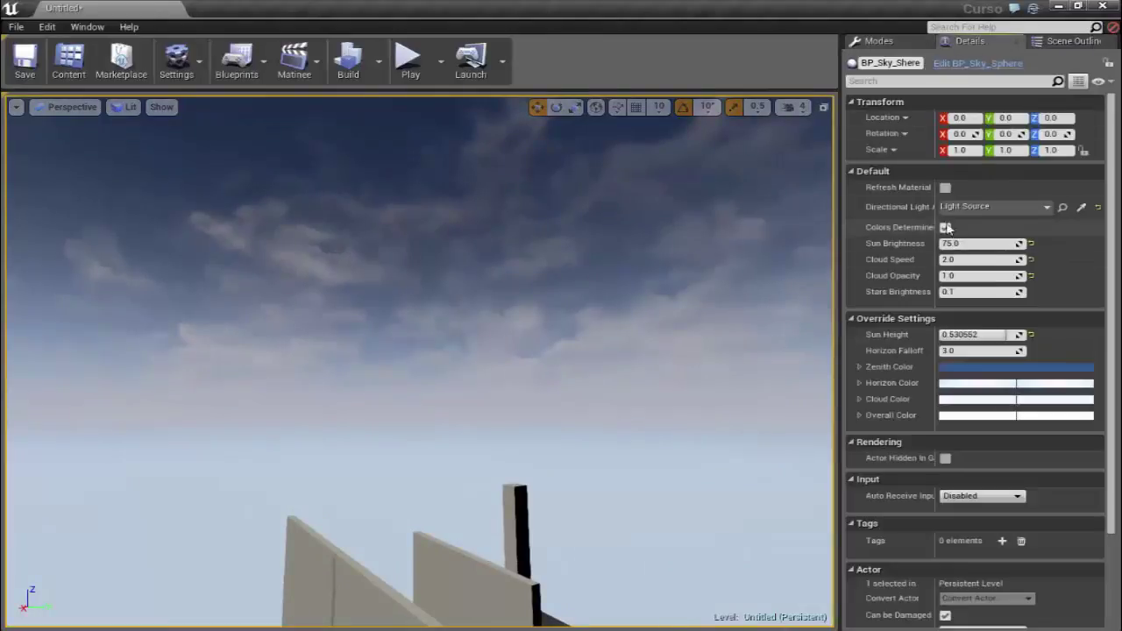
right_drag(699, 295, 678, 216)
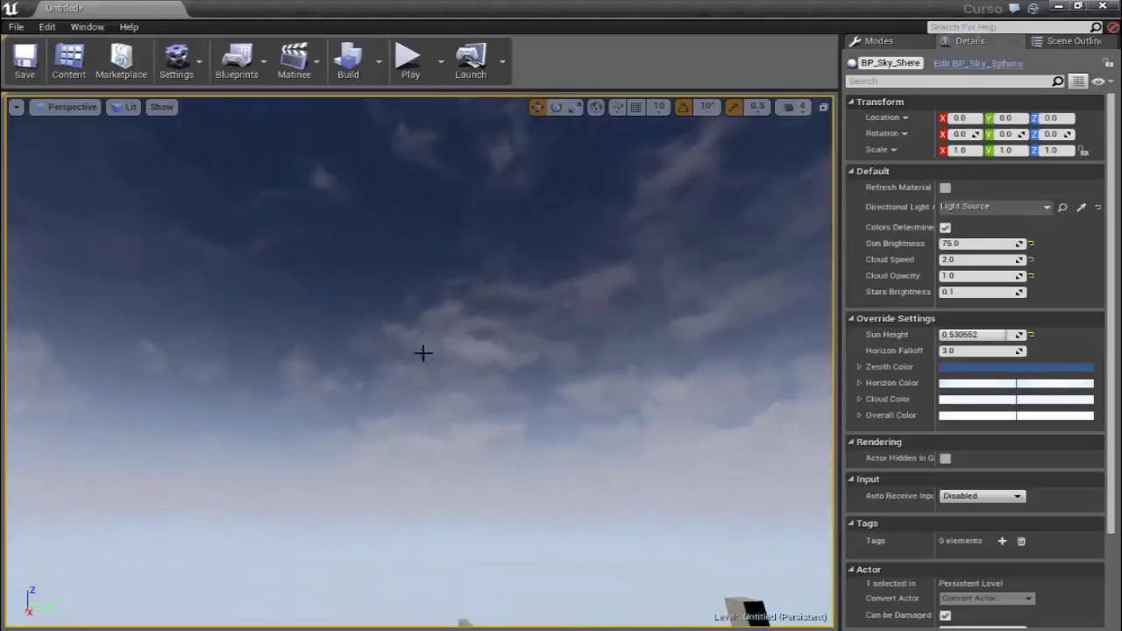
mouse_move(488, 341)
right_down()
mouse_move(538, 344)
mouse_move(331, 411)
right_up()
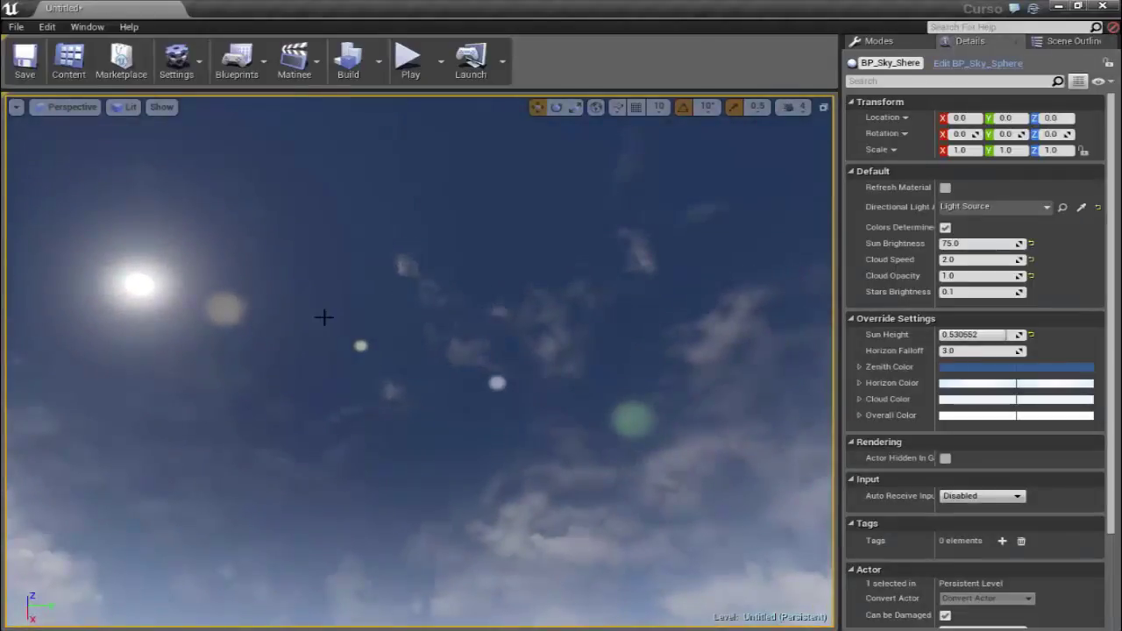
mouse_move(759, 313)
right_down()
mouse_move(754, 346)
mouse_move(491, 377)
mouse_move(543, 335)
mouse_move(500, 255)
mouse_move(666, 281)
right_up()
click(501, 255)
Step: Confirm the grid snap size stays at 10 and focus the view on the selected wall
mouse_move(373, 375)
right_down()
mouse_move(338, 375)
mouse_move(381, 421)
right_up()
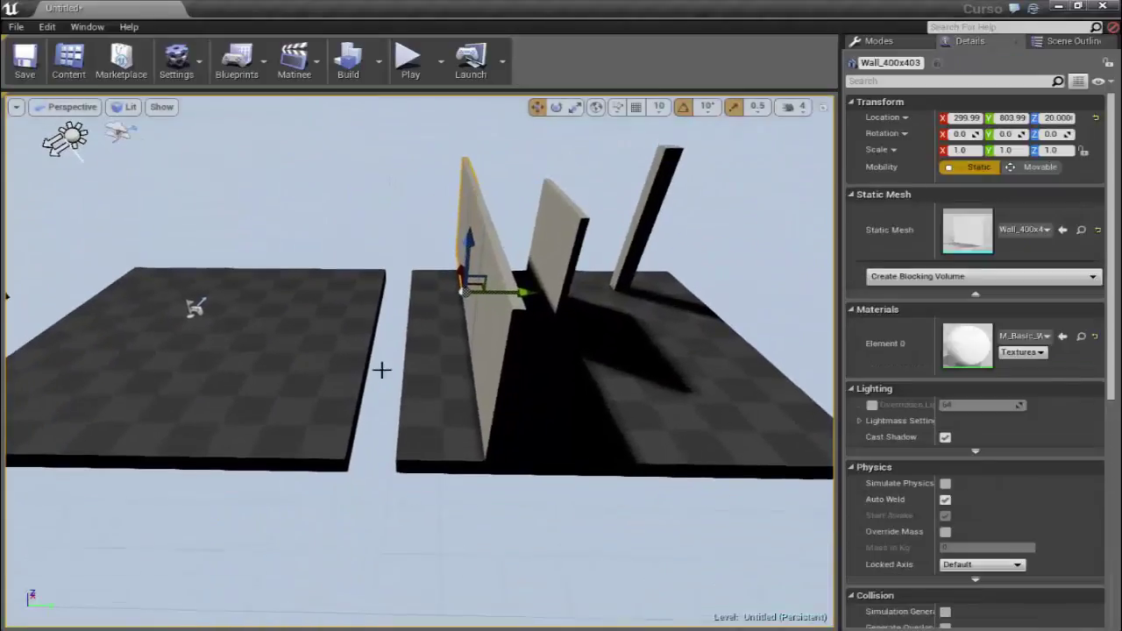
click(658, 106)
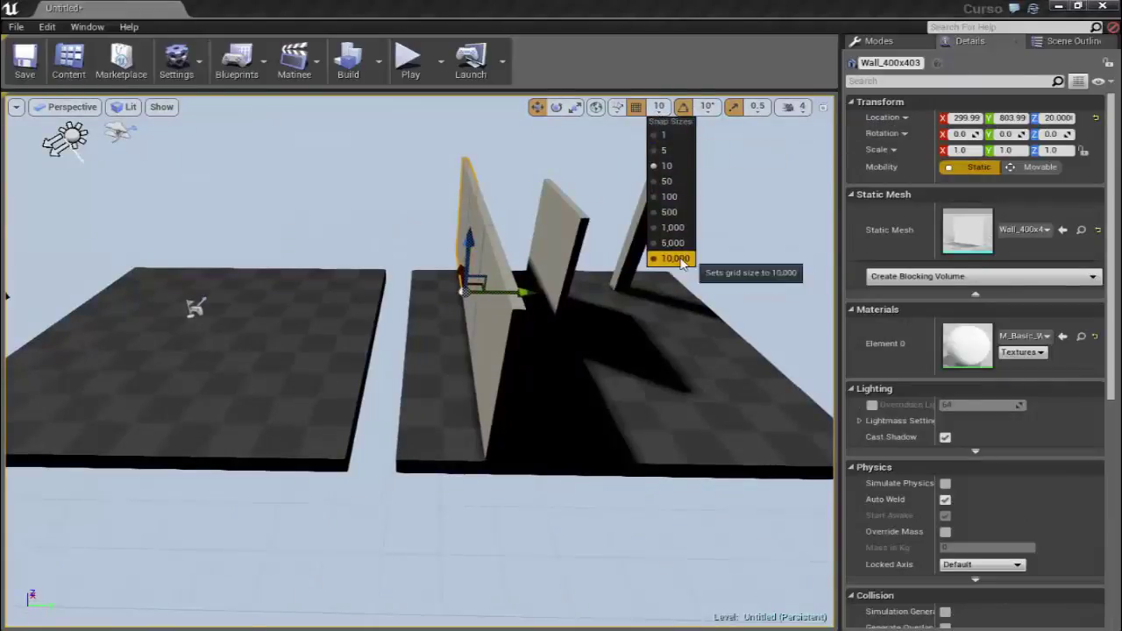
key(Escape)
scroll(7, 295, up, 3)
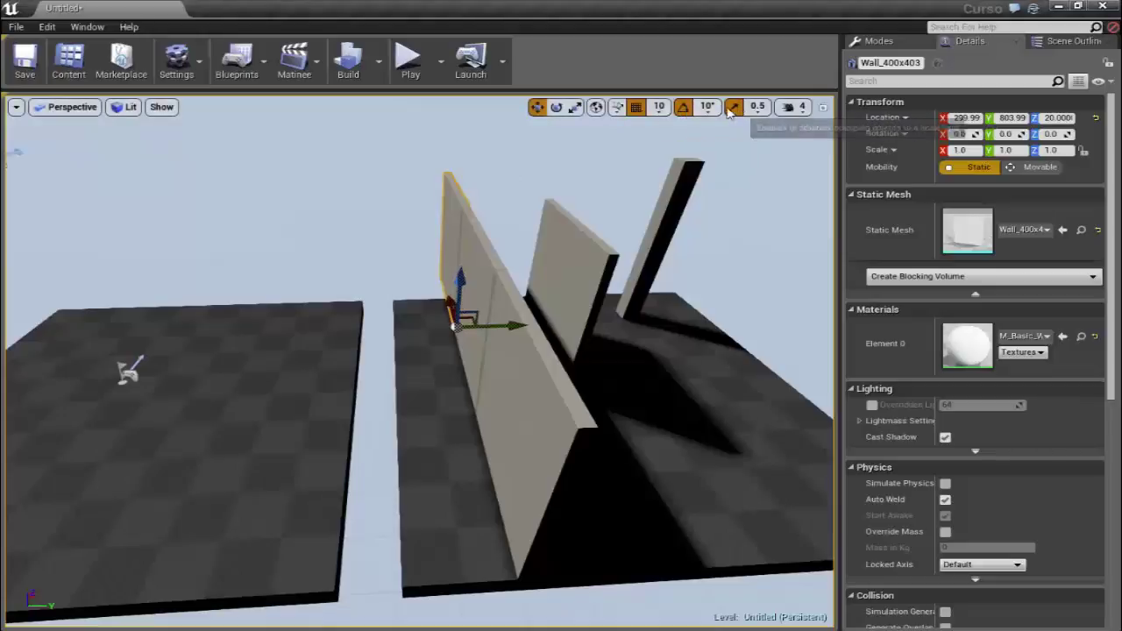
key(f)
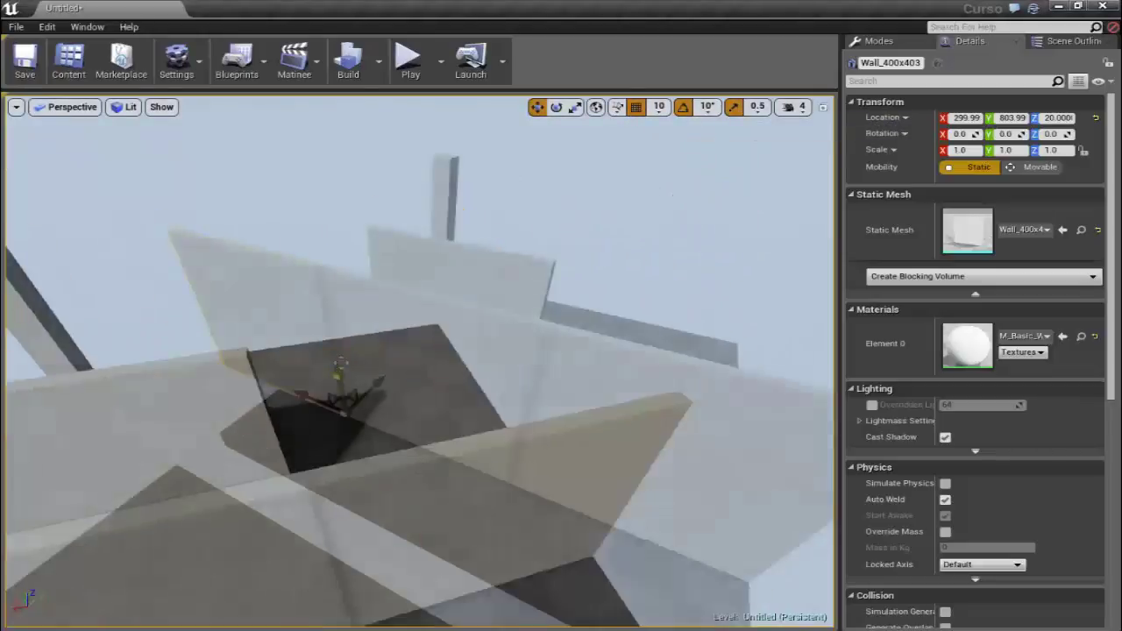
Step: Toggle grid, rotation and scale snapping off and back on, selecting Wall_400x401 along the way
click(637, 108)
click(683, 107)
click(733, 107)
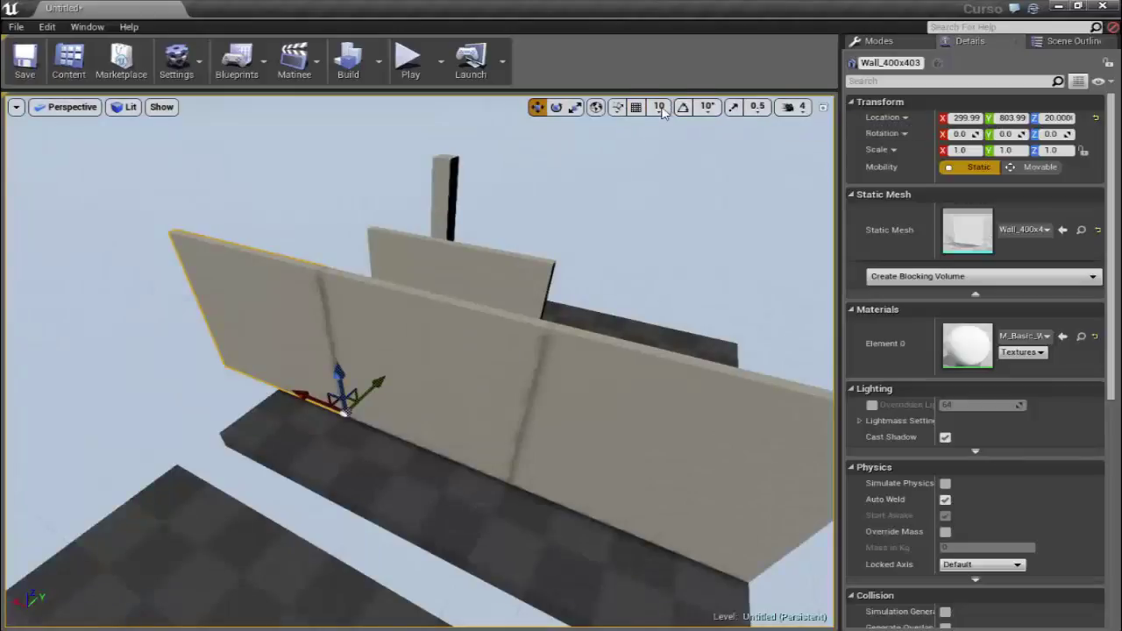
click(637, 108)
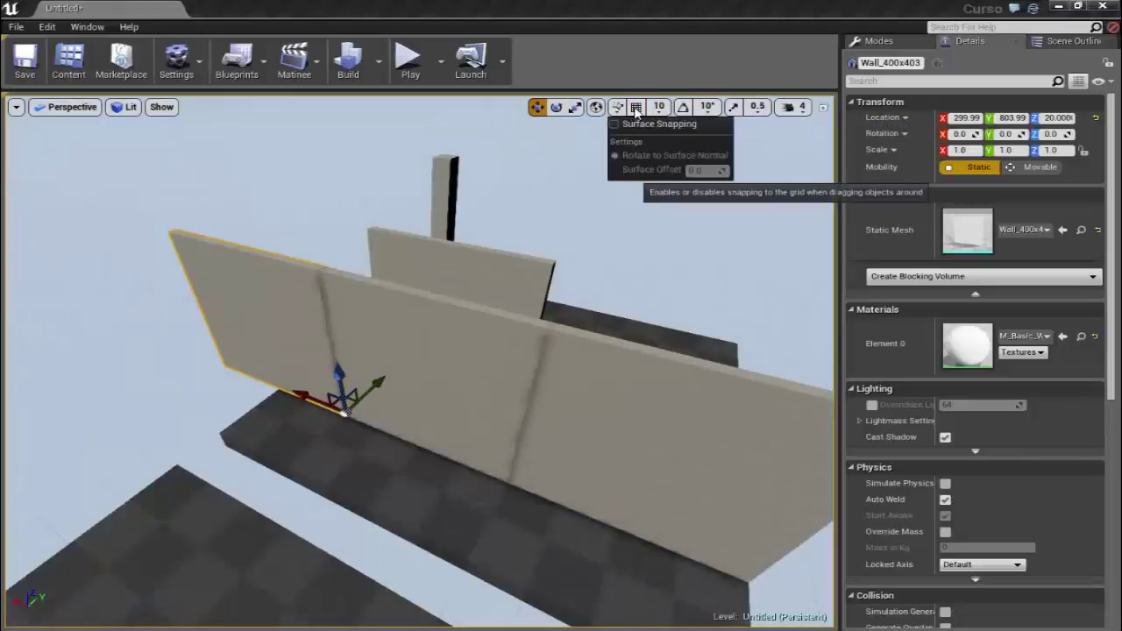
click(683, 107)
click(473, 360)
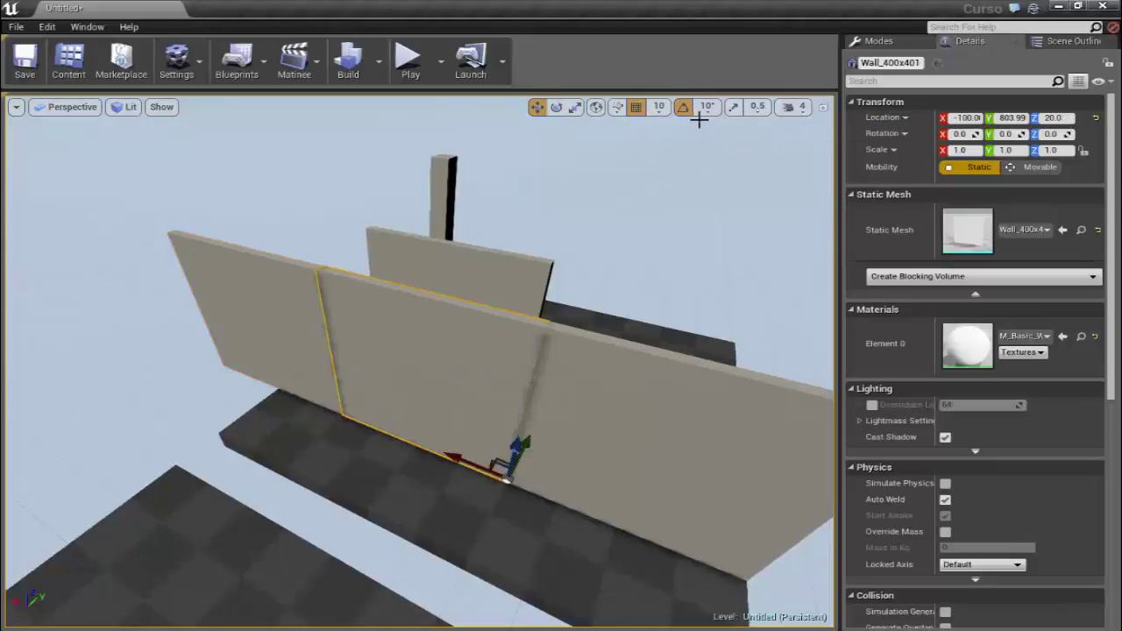
click(733, 107)
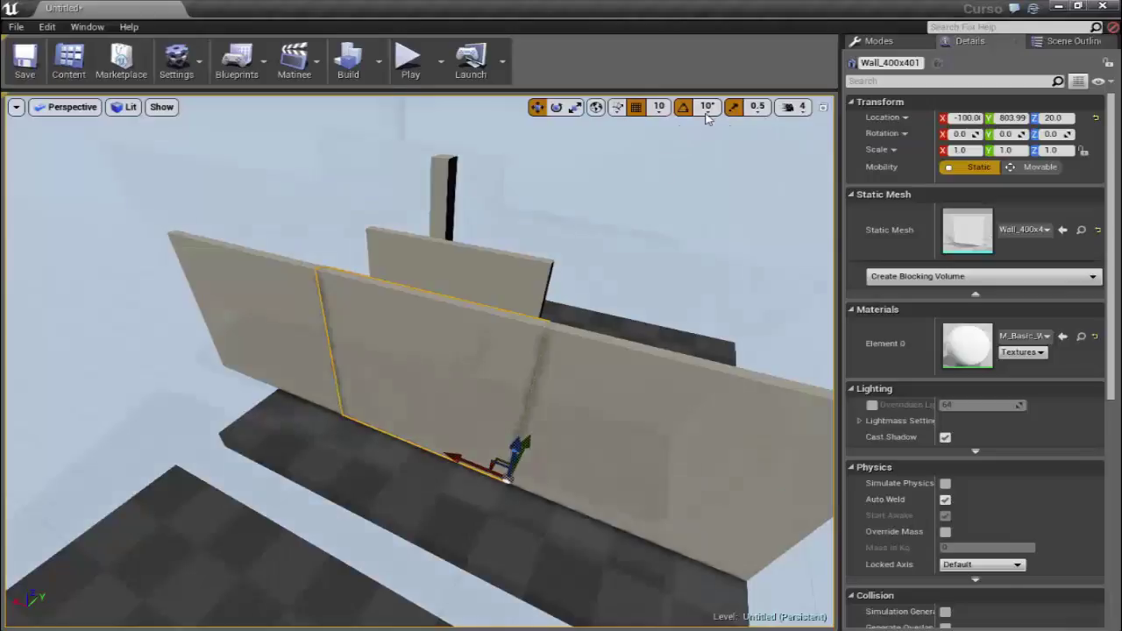
Step: Set rotation snapping to 5° and raise the camera speed
click(709, 107)
click(712, 127)
click(789, 107)
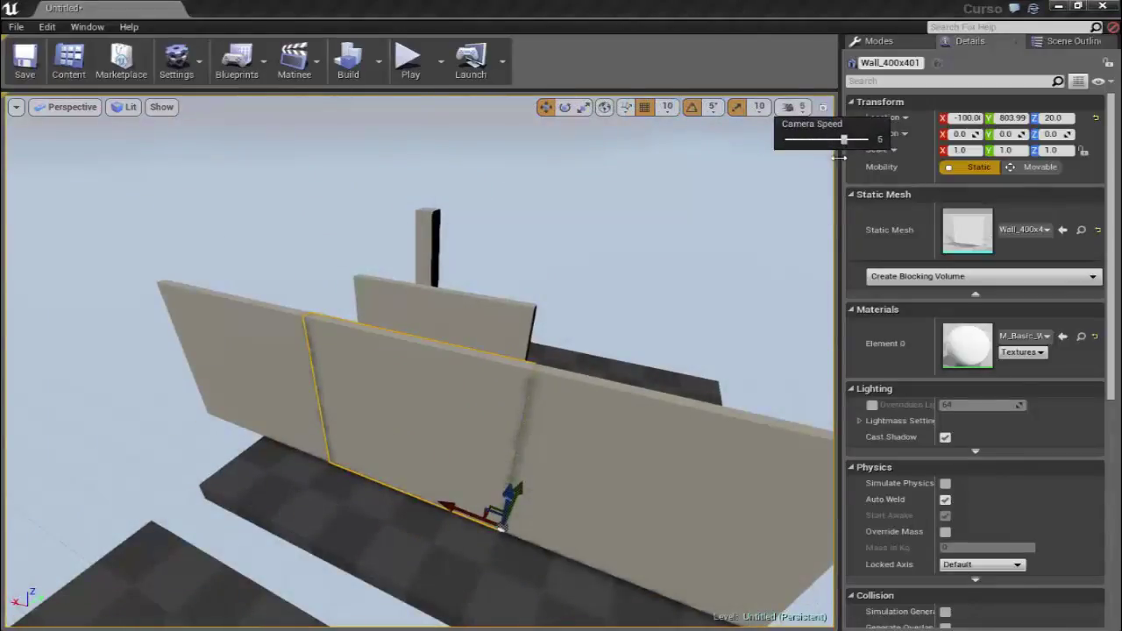
scroll(611, 265, down, 10)
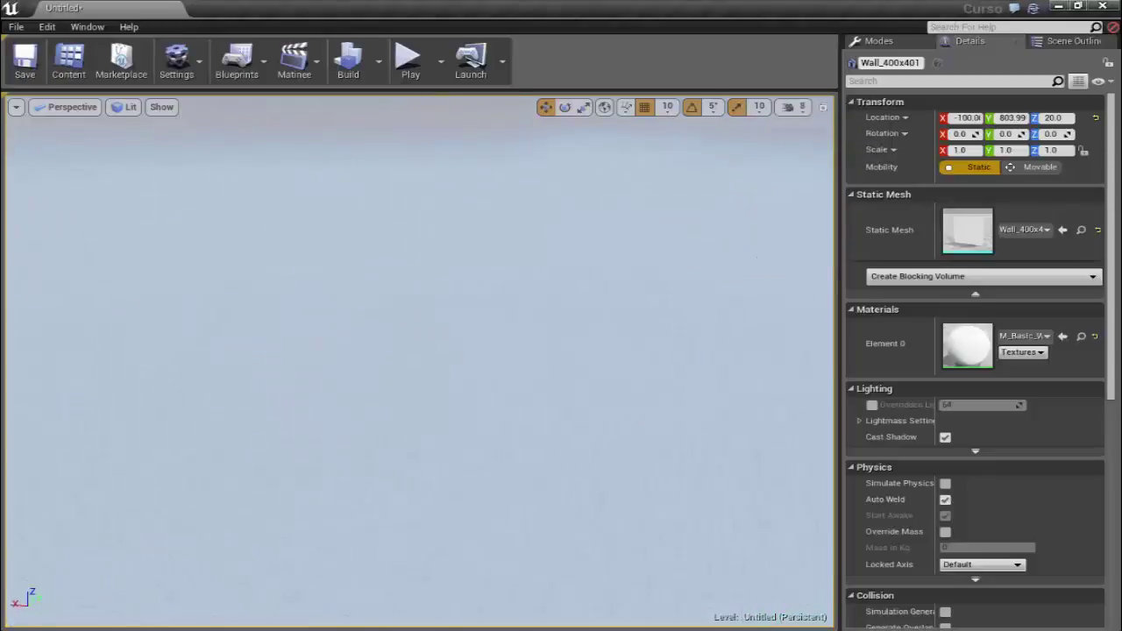
Step: Frame the sky sphere, switch to the four-viewport layout, and box-select objects in the Front view
click(611, 265)
key(f)
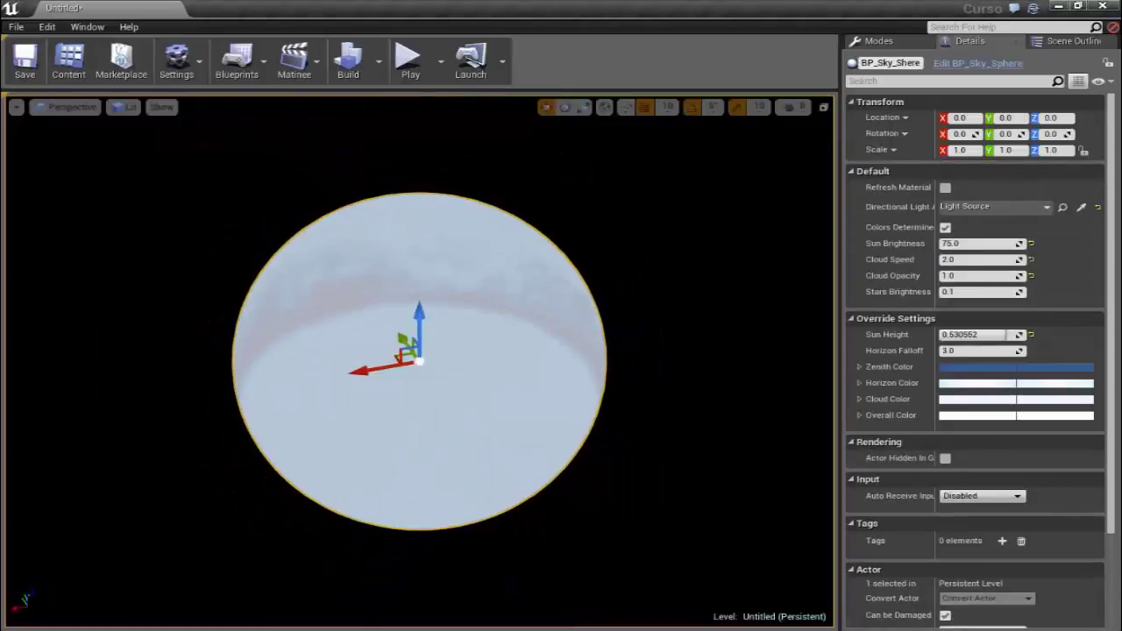
key(F11)
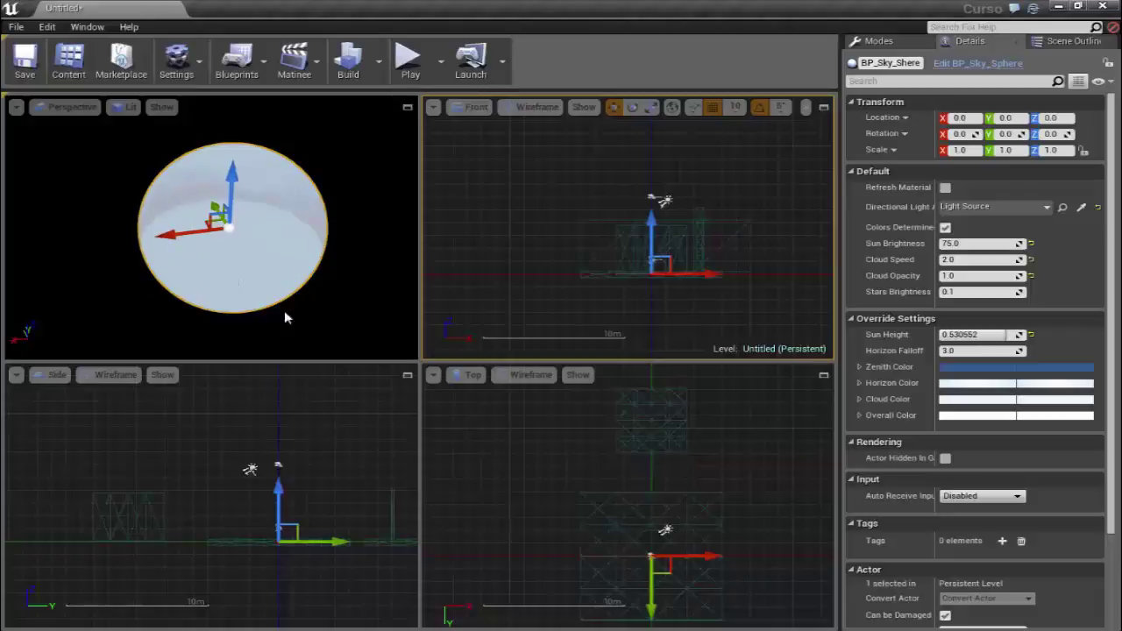
drag(719, 281, 632, 232)
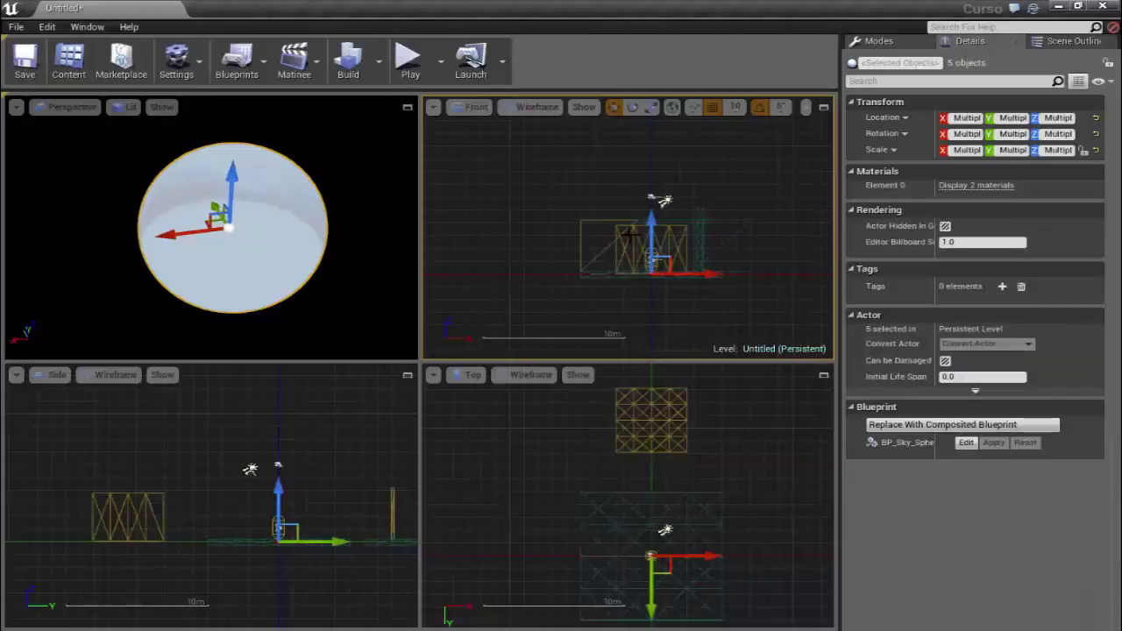
key(f)
right_drag(340, 270, 333, 263)
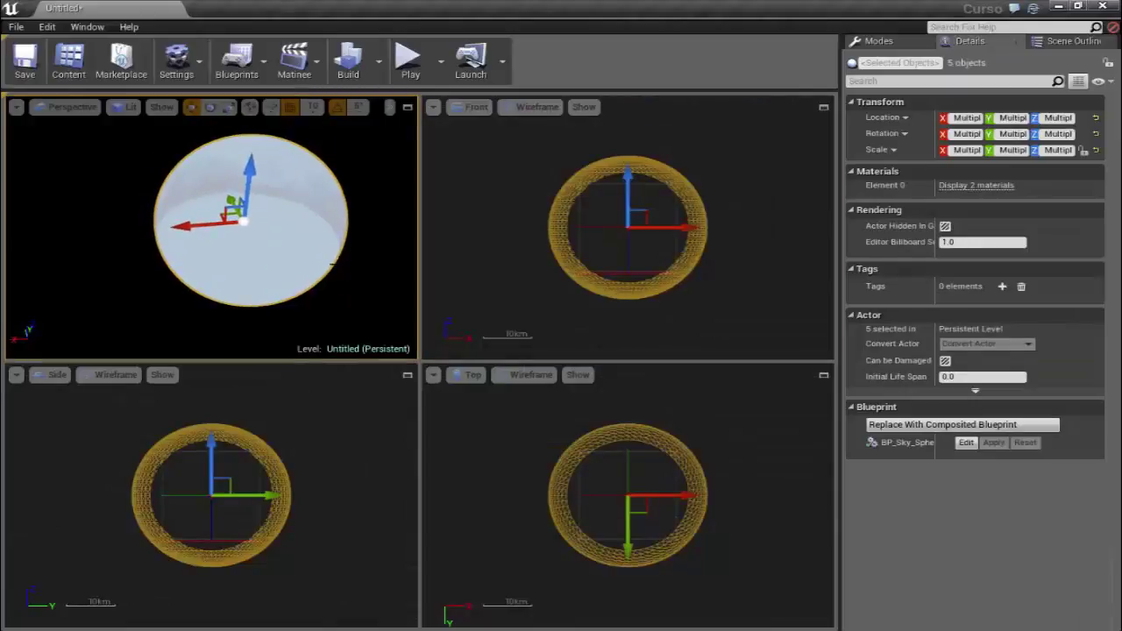
Step: Marquee-select all walls and floors, deselect the sky sphere, and frame the 11 objects
click(556, 230)
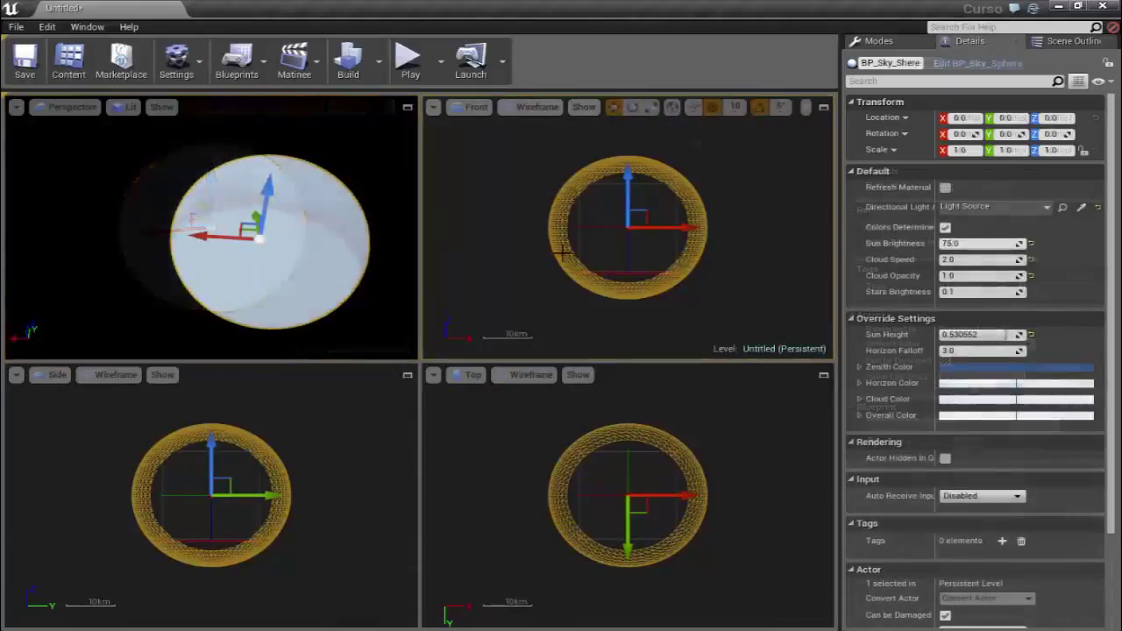
click(618, 217)
ctrl+alt+drag(637, 243, 635, 242)
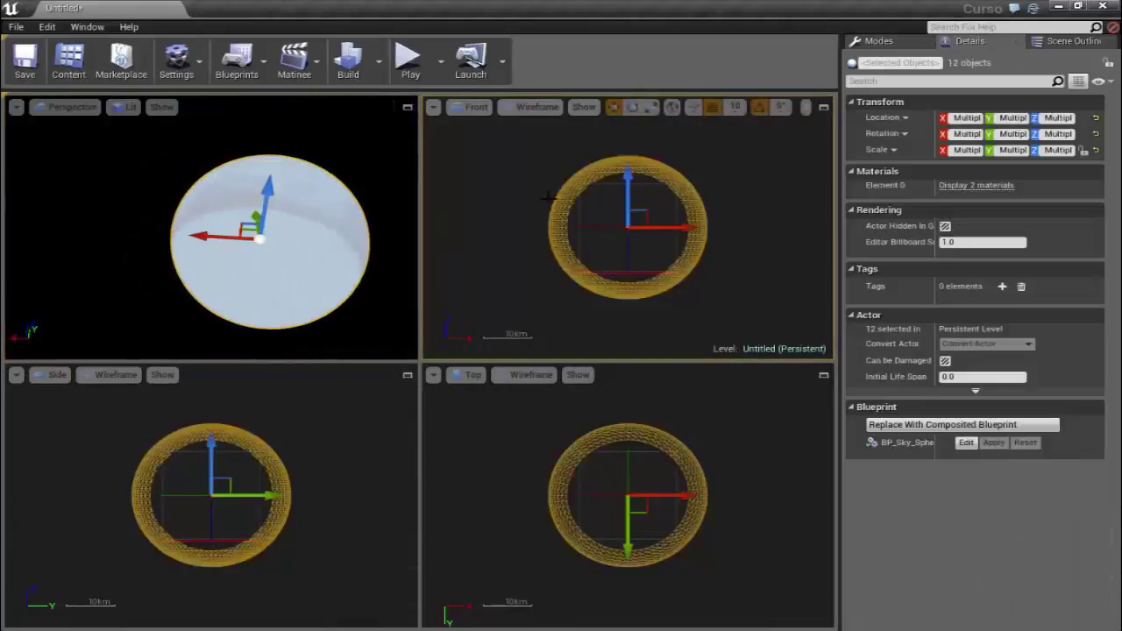
drag(558, 252, 544, 255)
key(f)
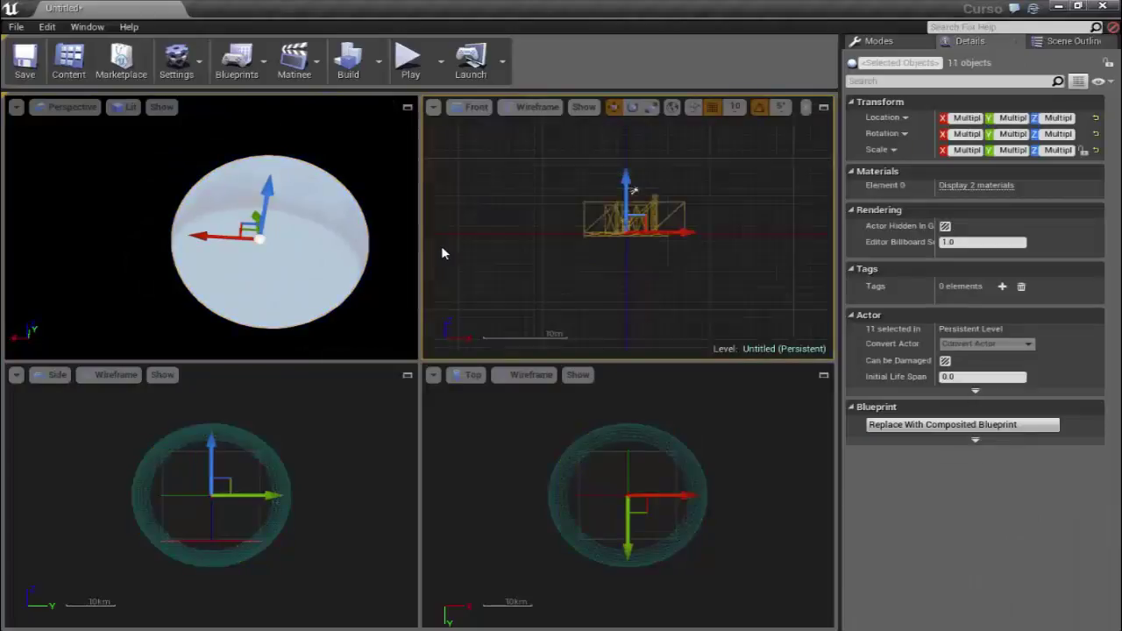
key(f)
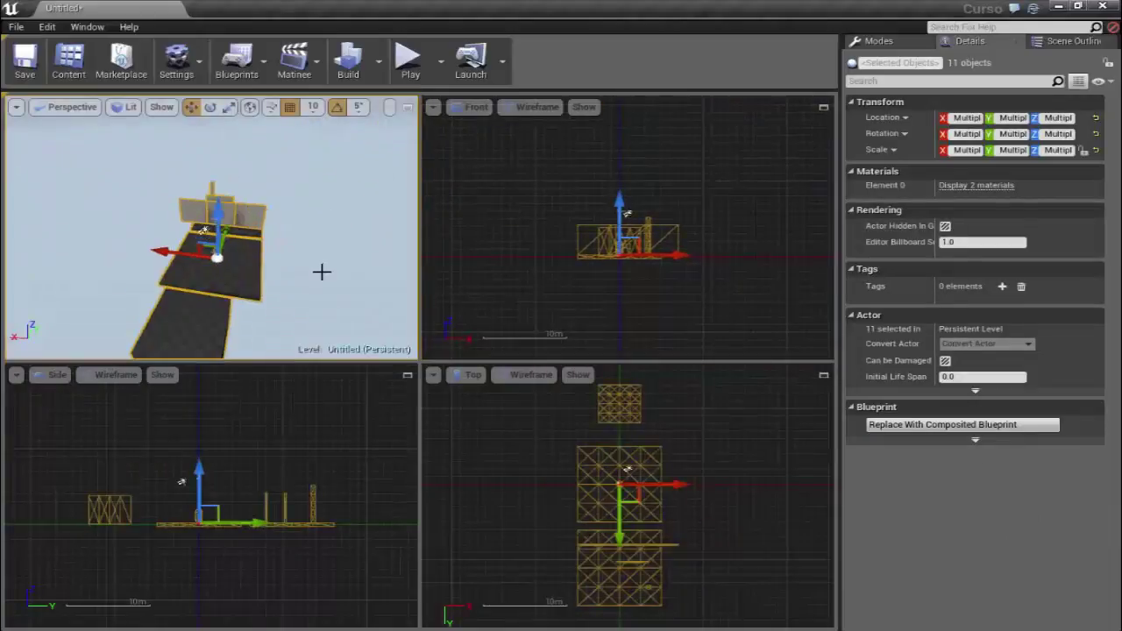
mouse_move(321, 271)
alt+mouse_down()
mouse_move(263, 290)
mouse_move(228, 281)
mouse_move(193, 263)
mouse_move(208, 233)
alt+mouse_up()
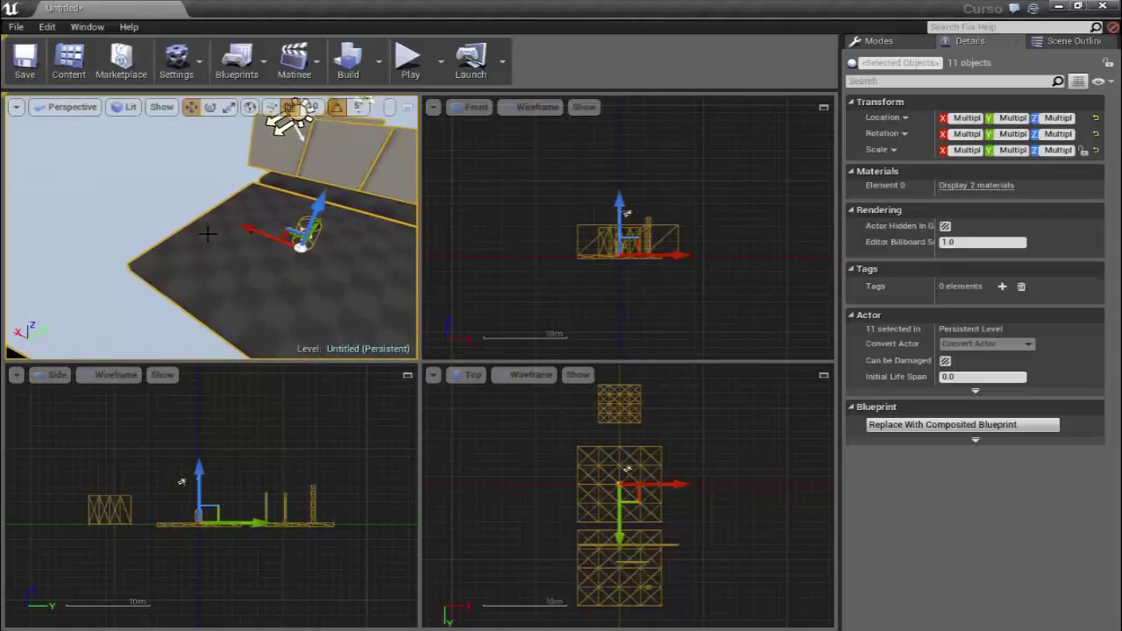
Step: Maximize the perspective view, select Wall_400x402, and switch it to the scale tool
click(407, 107)
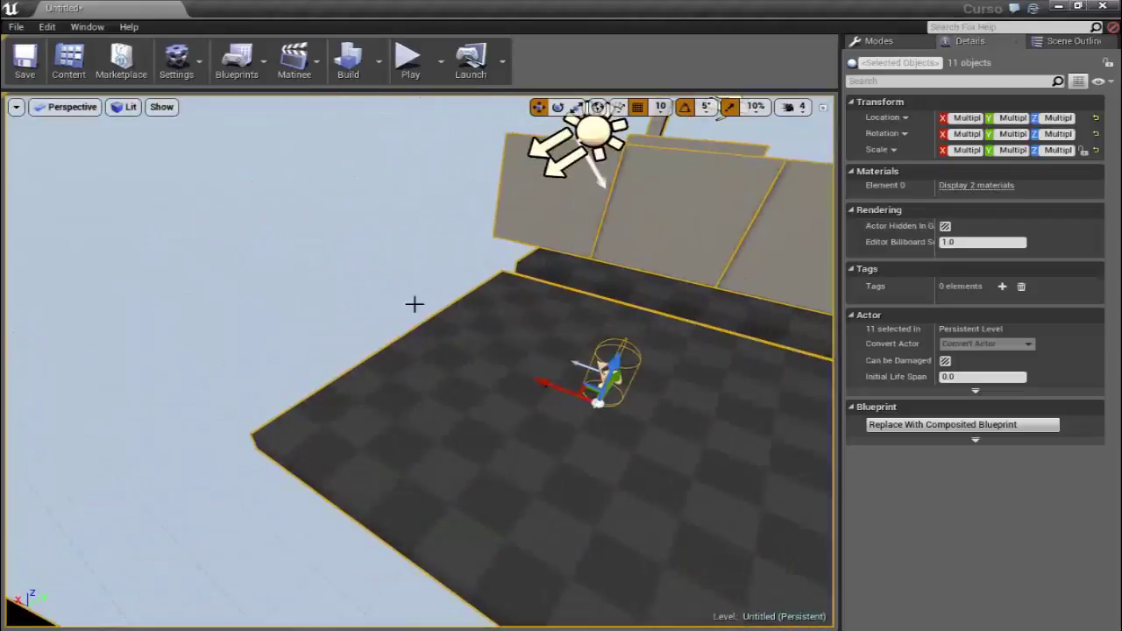
mouse_move(416, 303)
alt+mouse_down()
mouse_move(437, 400)
mouse_move(484, 393)
alt+mouse_up()
click(483, 393)
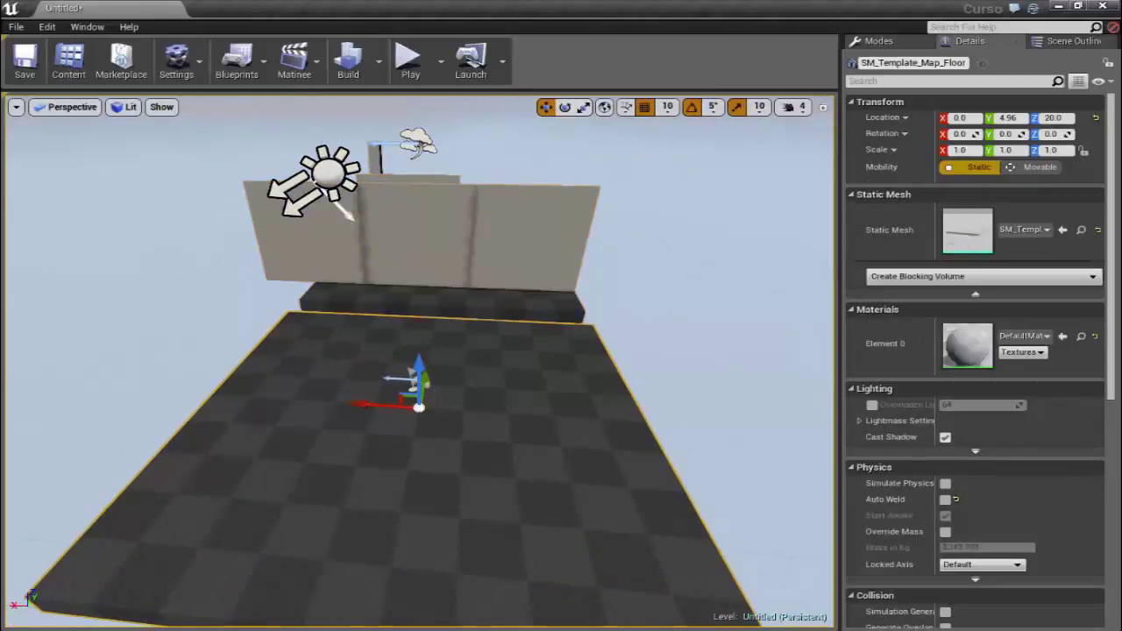
click(478, 251)
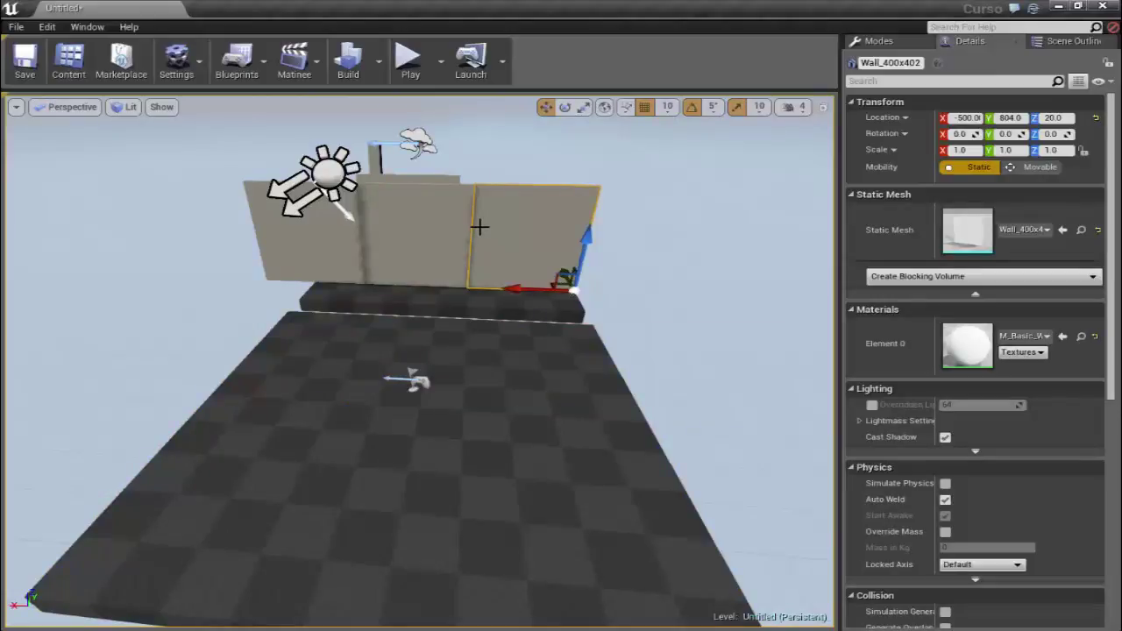
key(space)
key(space)
key(space)
key(space)
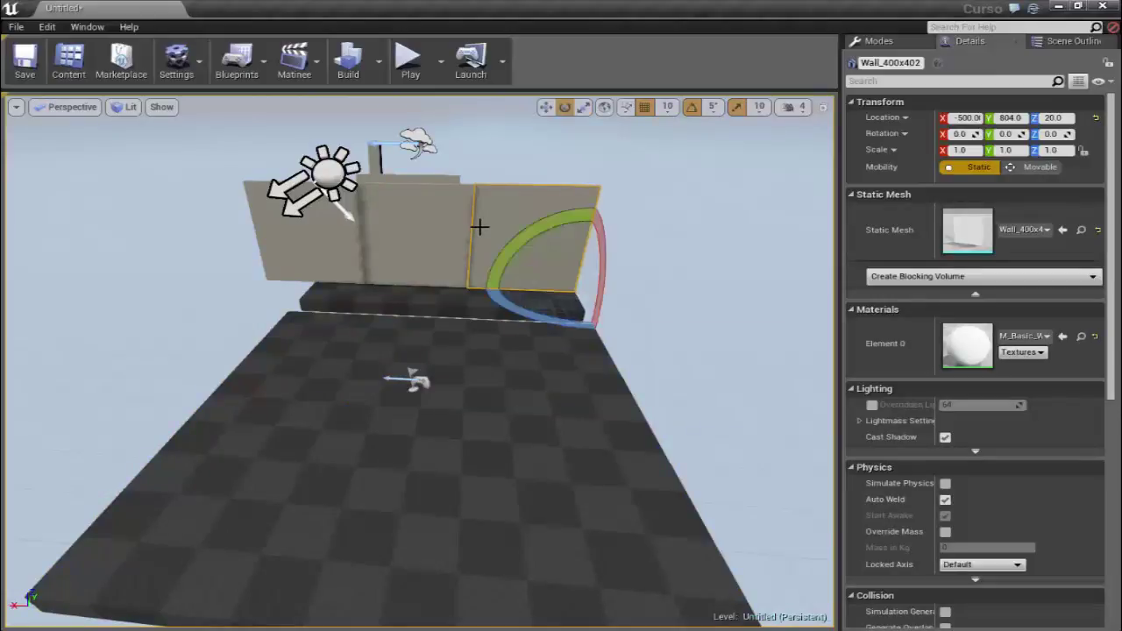
key(space)
key(space)
key(space)
key(space)
key(space)
key(space)
Step: Orbit the camera around Wall_400x402, up toward the sky and round to an edge-on view
drag(501, 412, 491, 395)
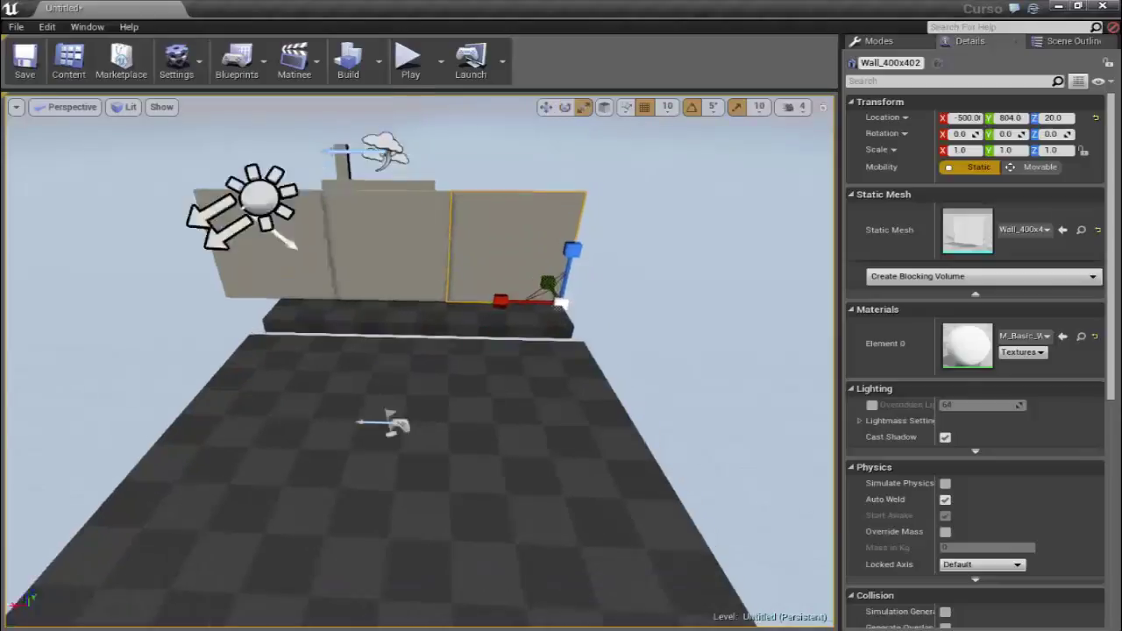
mouse_move(491, 395)
right_down()
mouse_move(491, 263)
mouse_move(491, 394)
mouse_move(719, 256)
right_up()
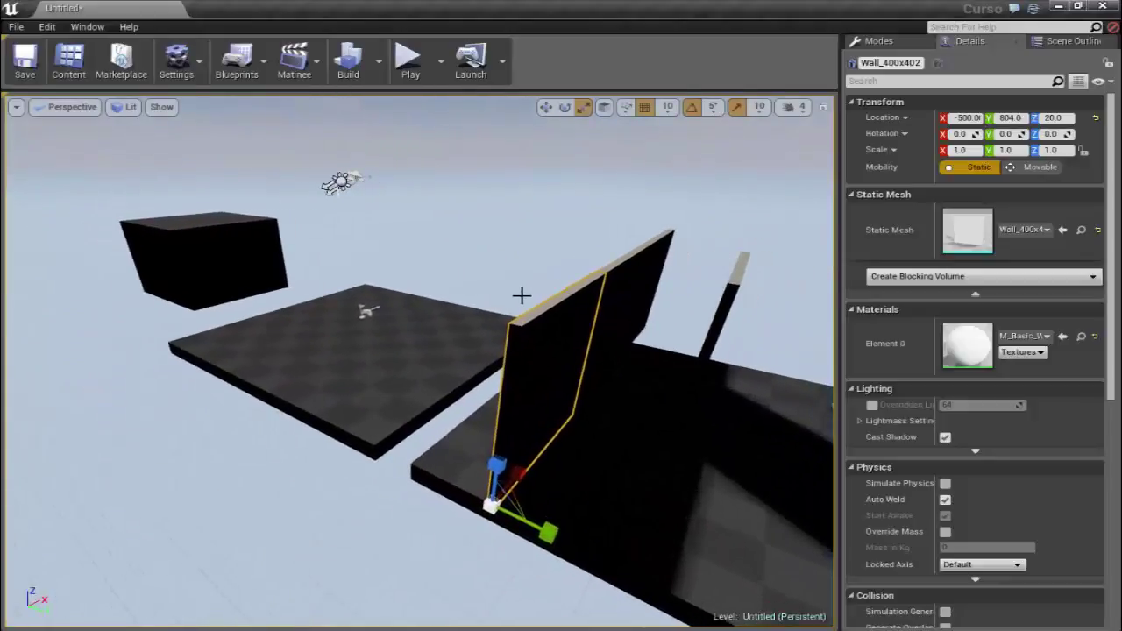
mouse_move(521, 296)
right_down()
mouse_move(491, 295)
mouse_move(512, 290)
mouse_move(504, 298)
right_up()
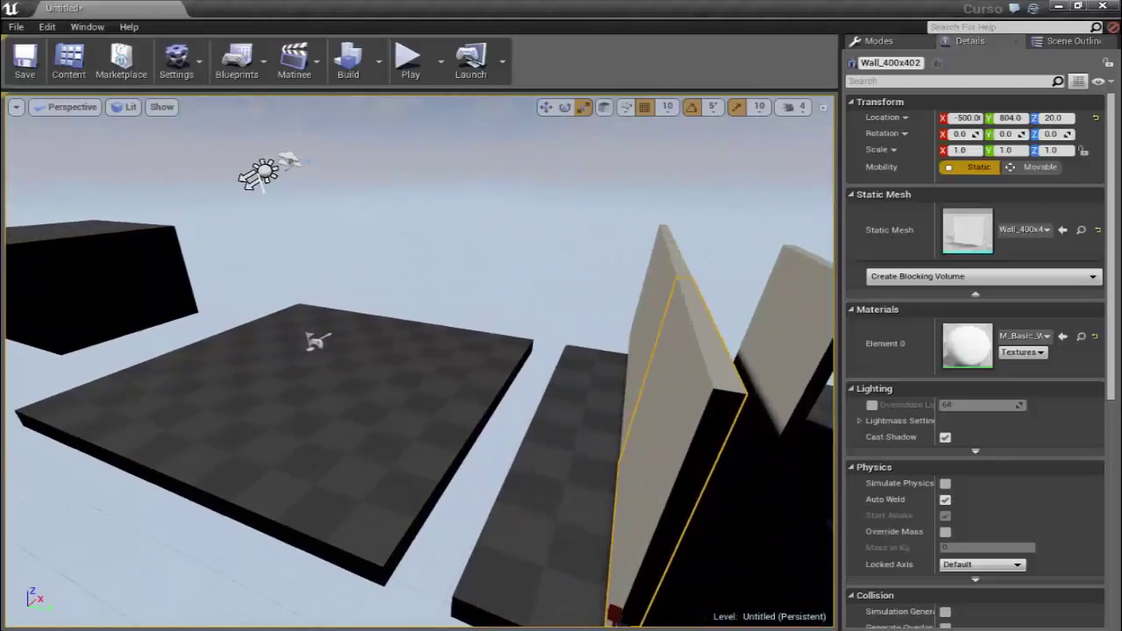